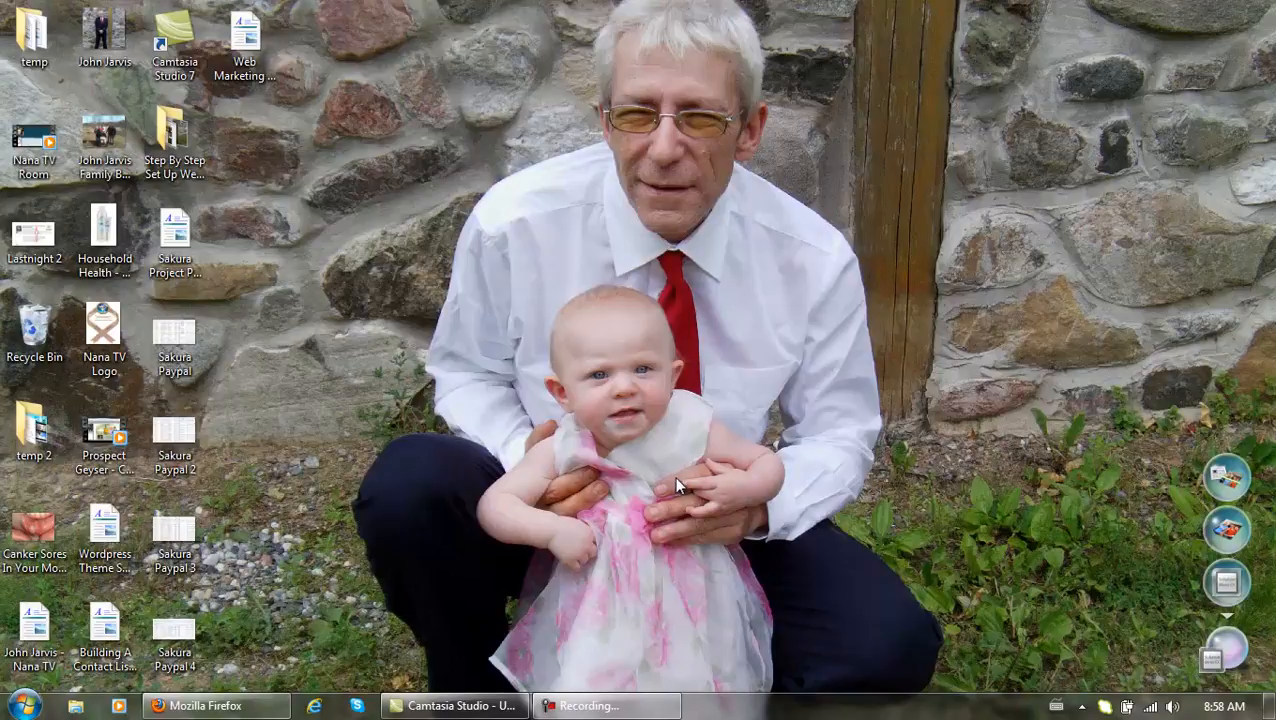
Restore Firefox and switch to the blog tab showing the Web Marketing Training post.
left_click(210, 705)
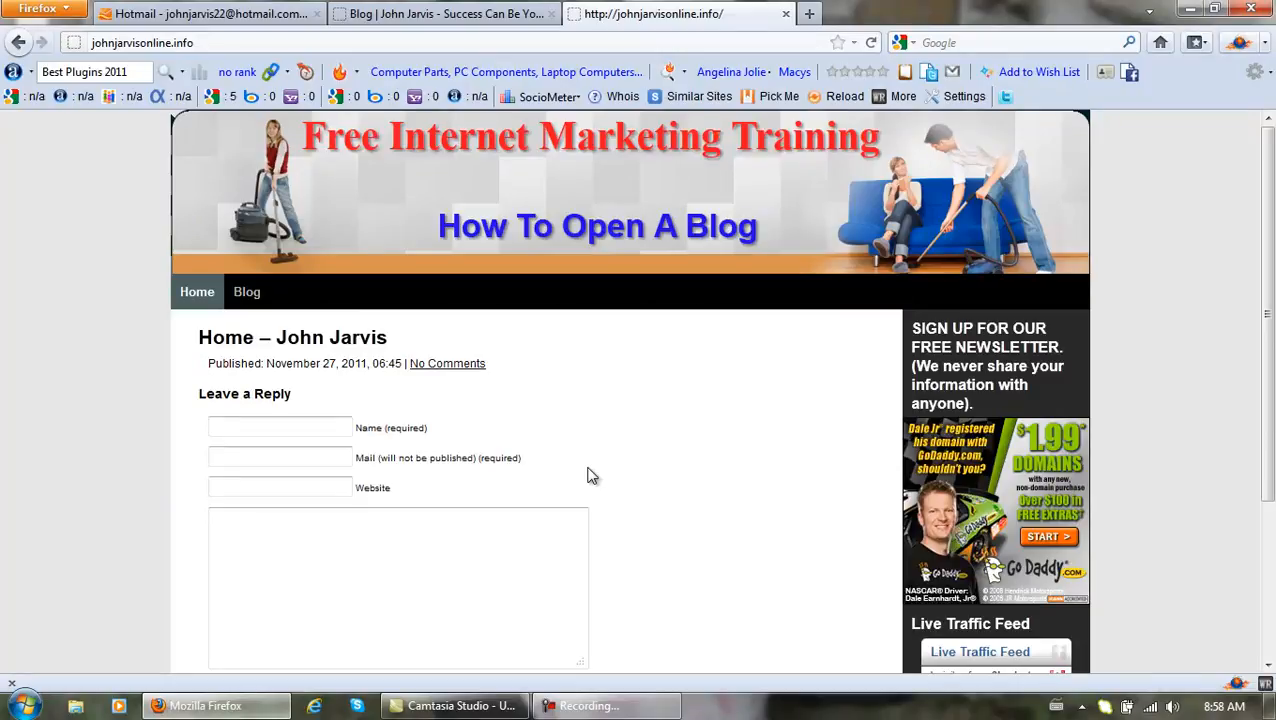
left_click(456, 16)
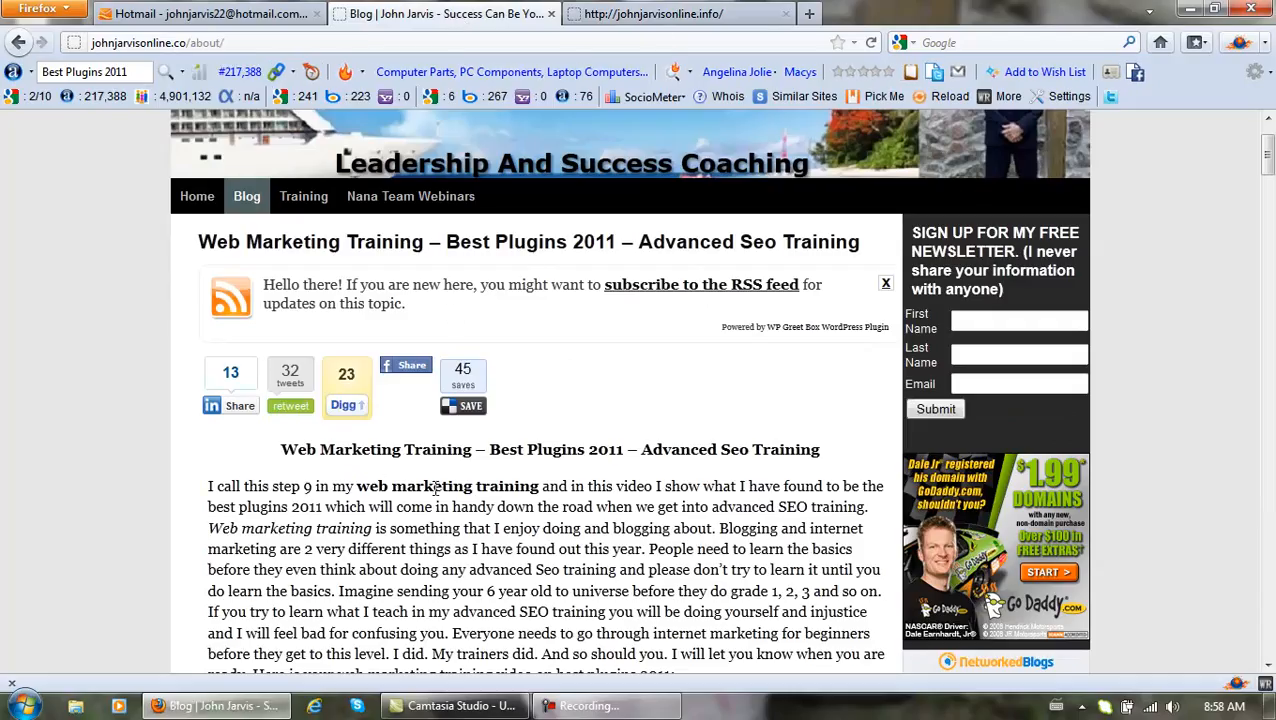
Copy the phrase 'Best Plugins 2011' from the post heading.
left_click_drag(623, 452, 502, 450)
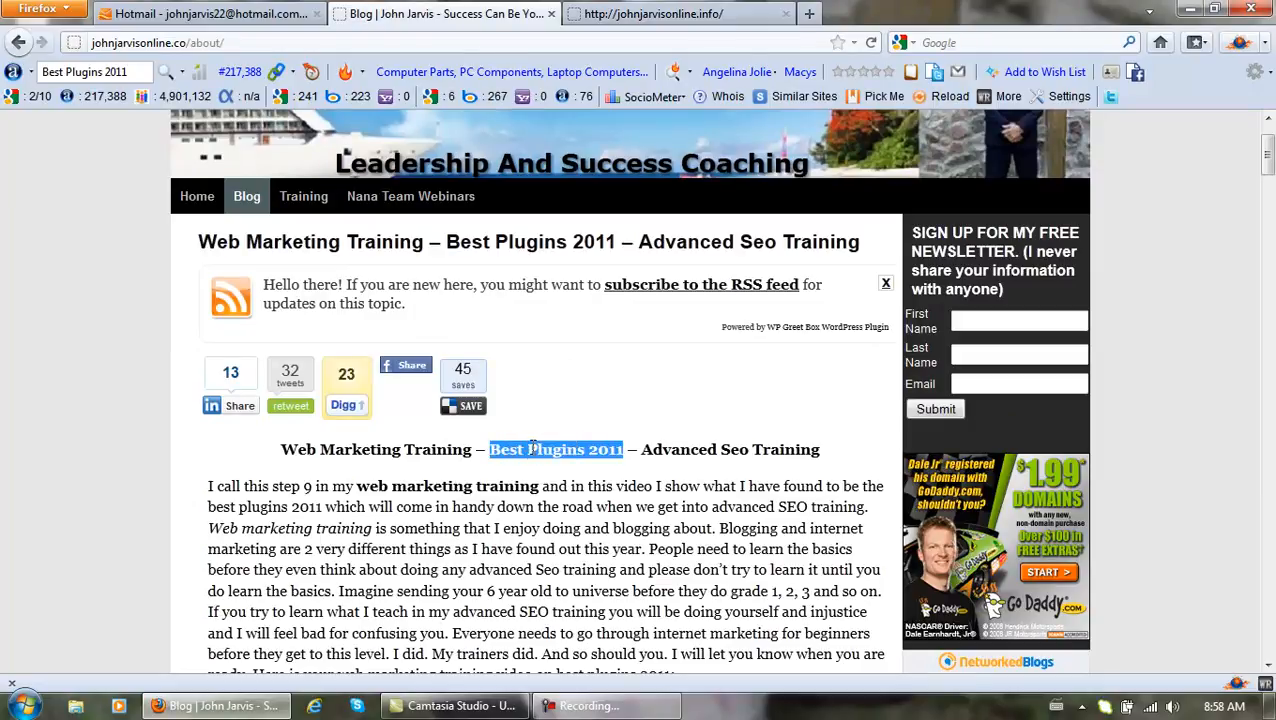
right_click(531, 450)
left_click(578, 468)
Scroll down the post and open its bookmarking and sharing form.
left_click_drag(1268, 168, 1268, 314)
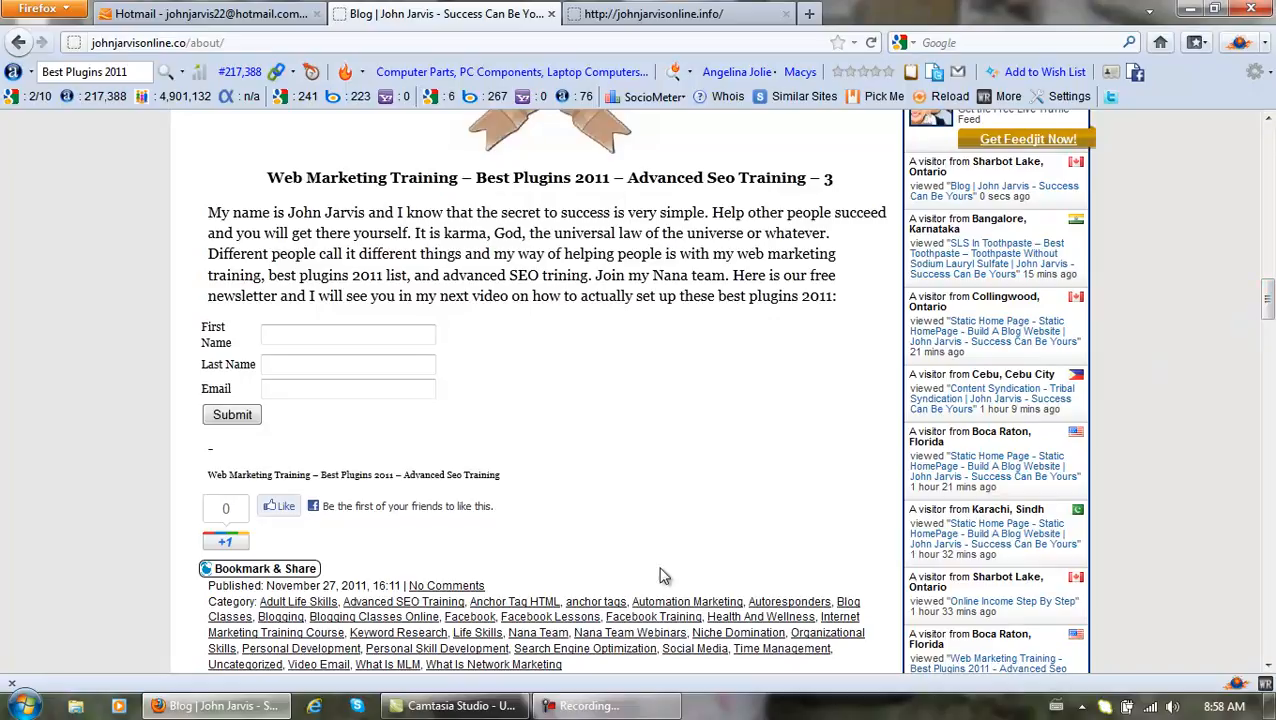
left_click(268, 580)
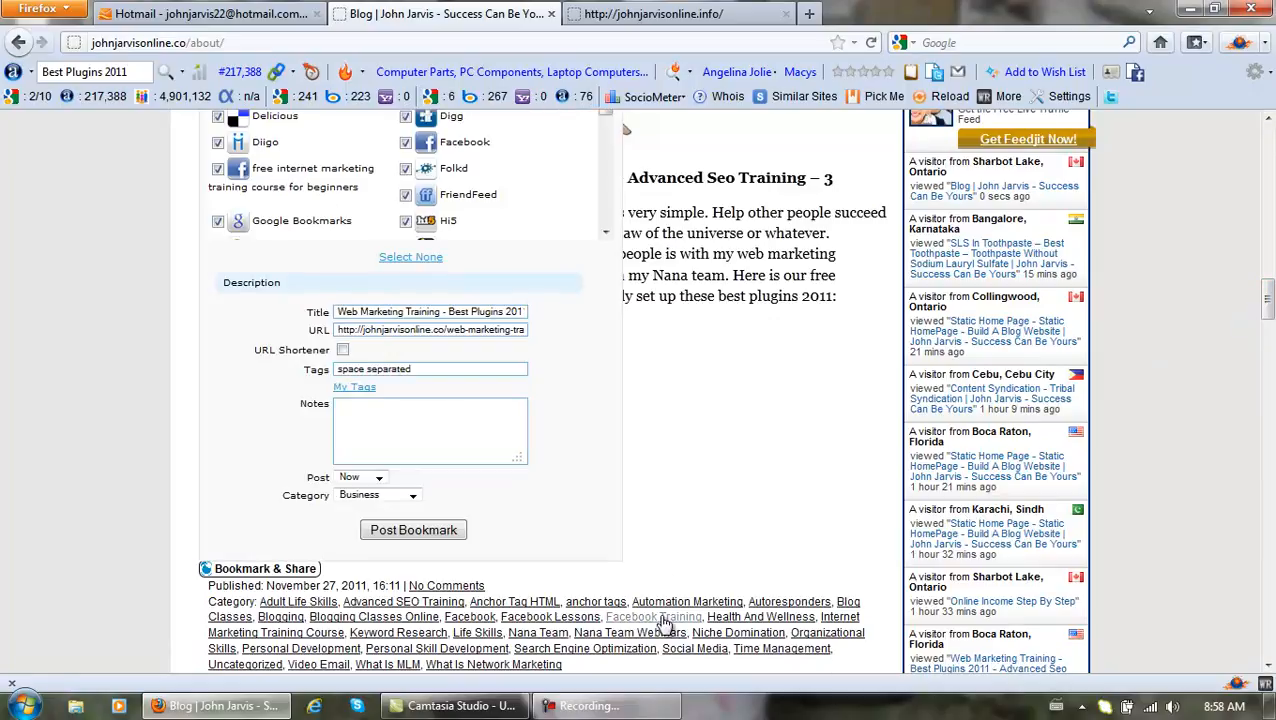
mouse_move(1205, 708)
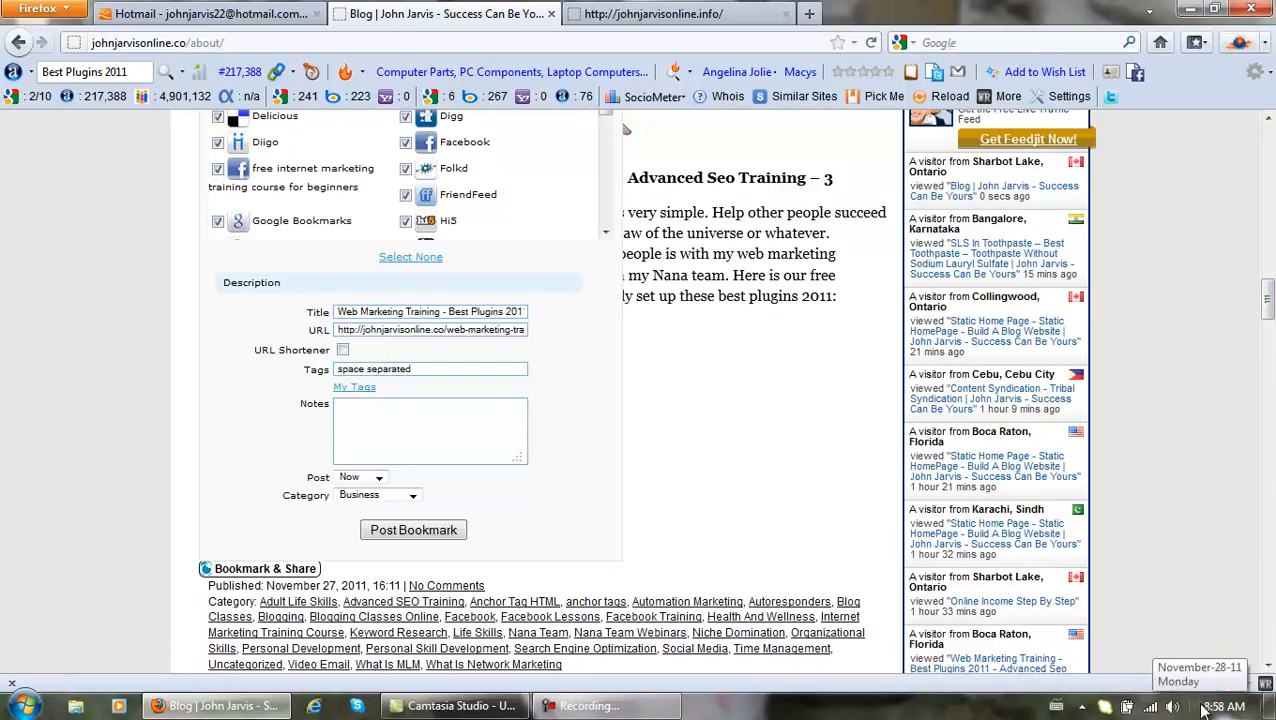
left_click_drag(1268, 298, 1268, 132)
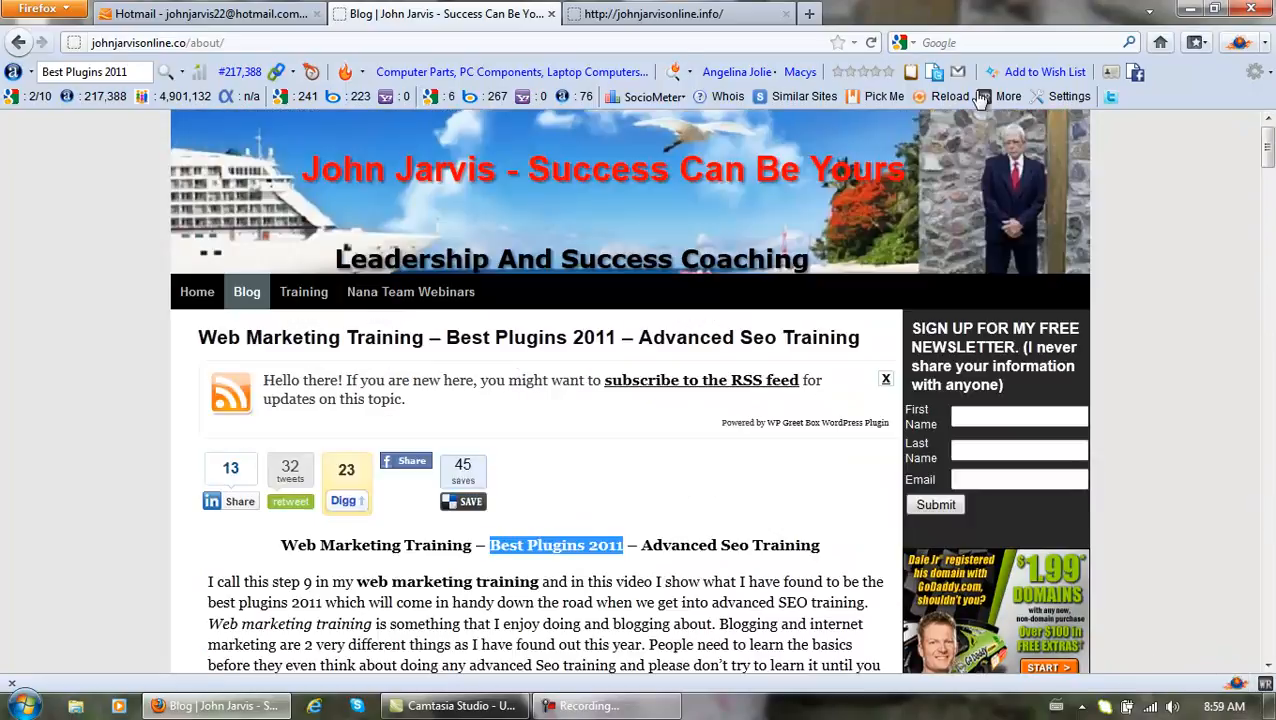
Search Google for the pasted phrase 'Best Plugins 2011' in a new tab.
left_click(810, 14)
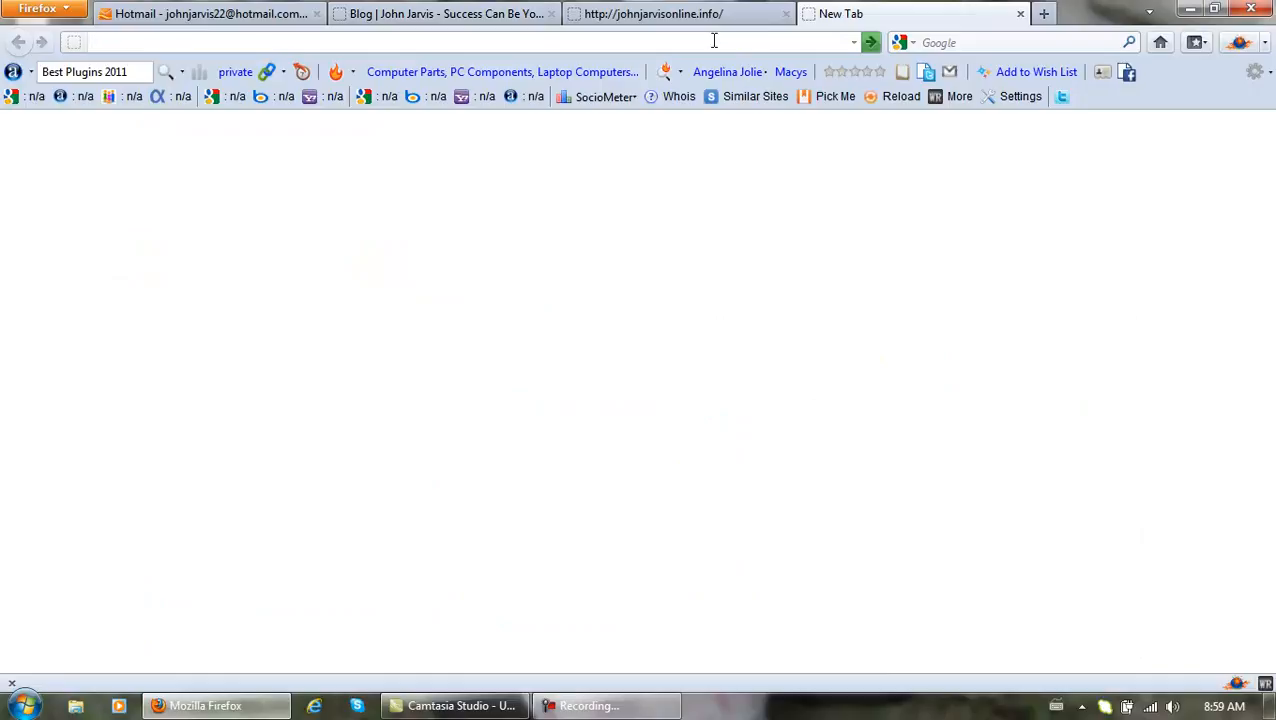
type("google")
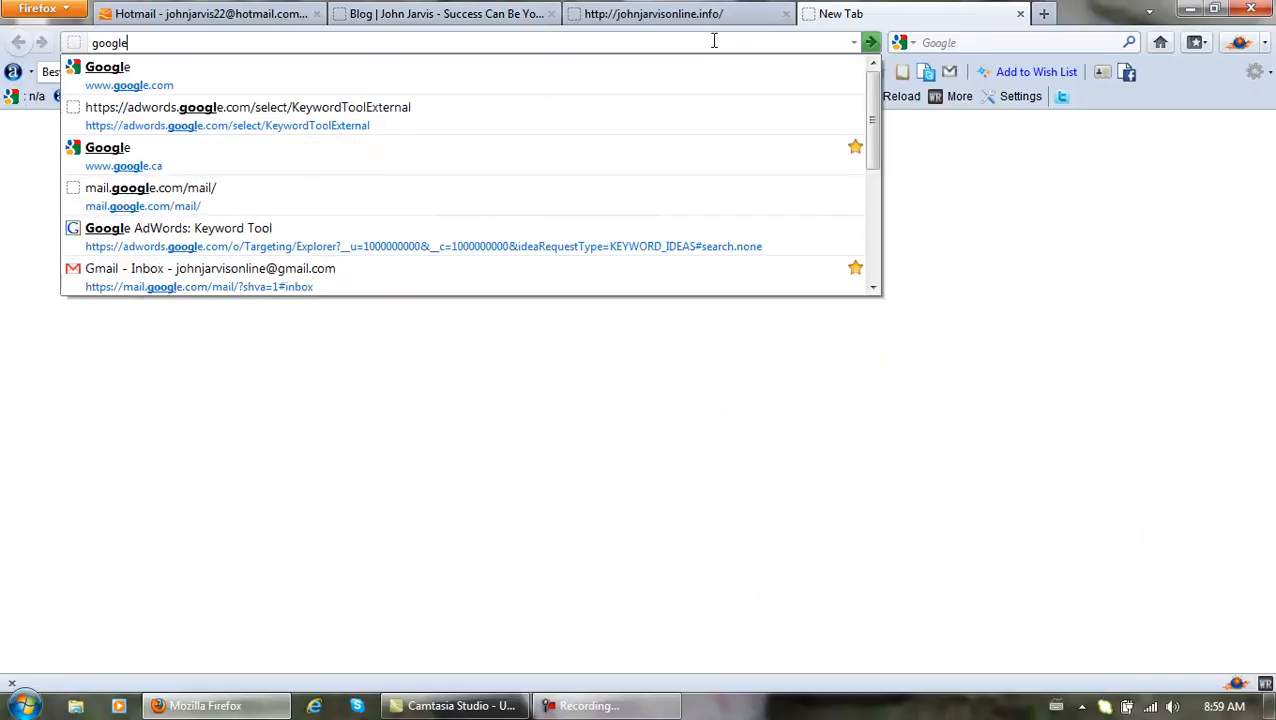
left_click(577, 64)
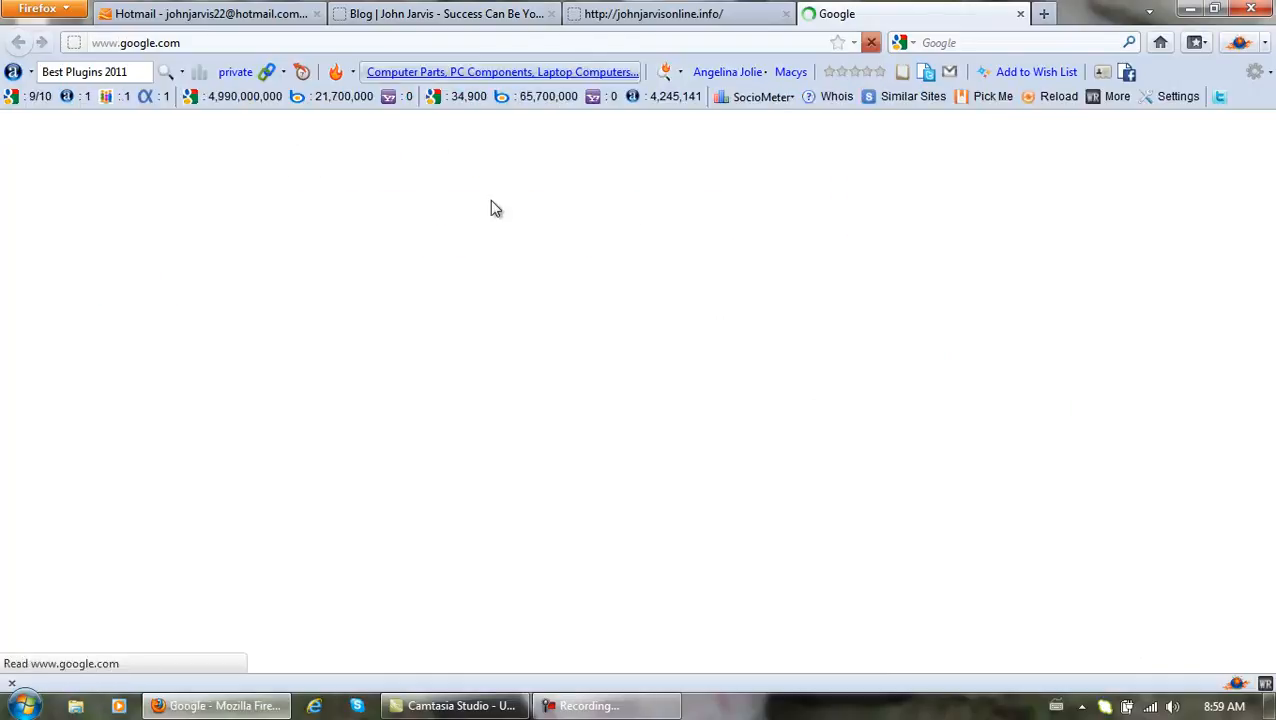
key("ctrl+v")
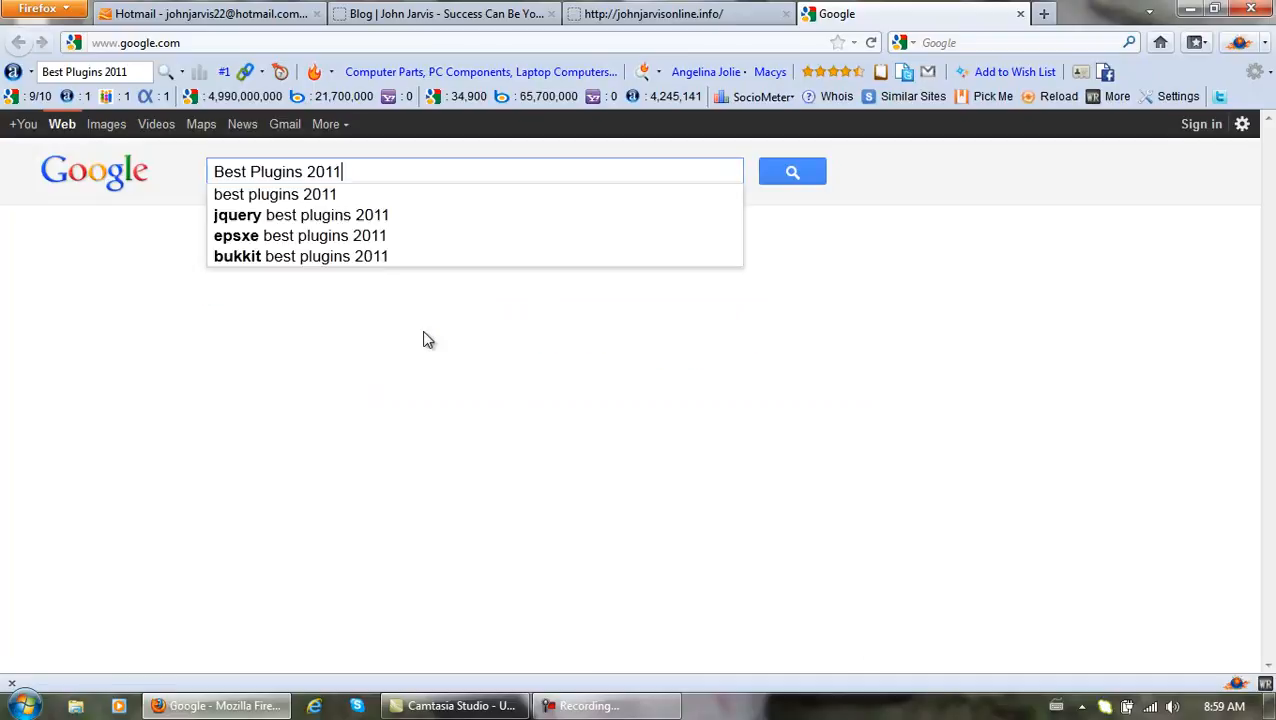
left_click(792, 174)
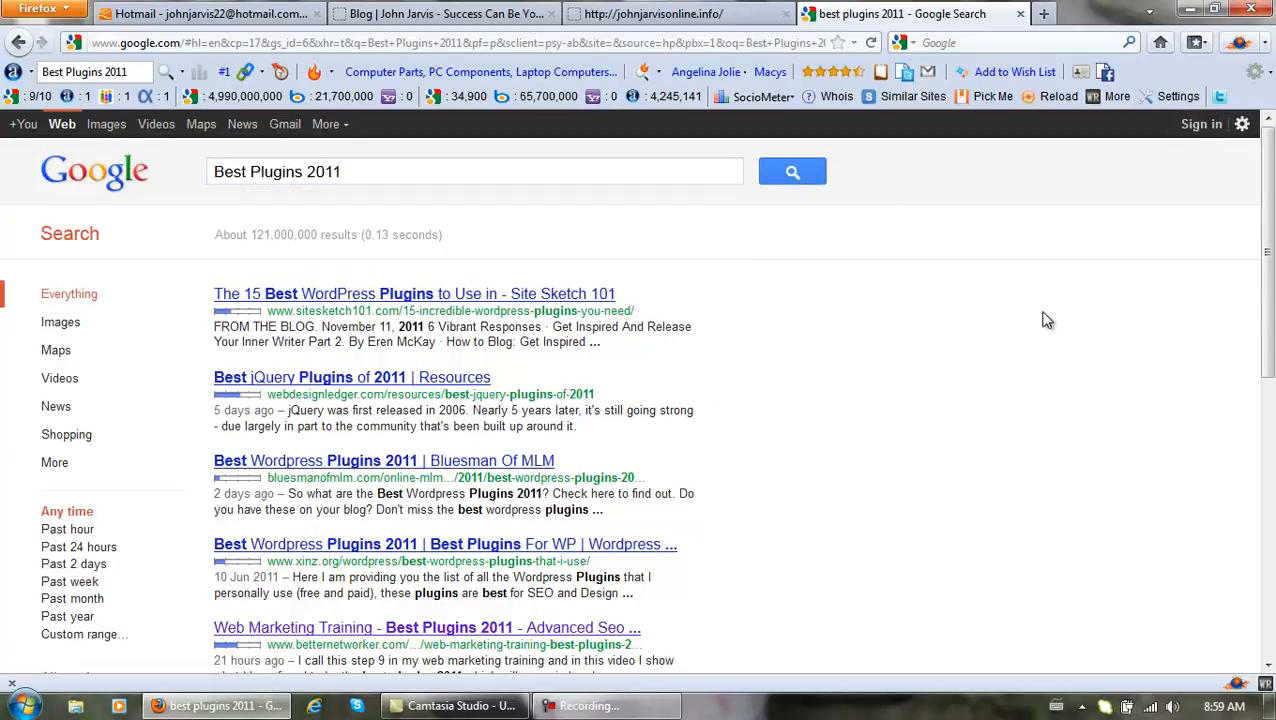
Review the results, then close the Google results and blog post tabs.
left_click_drag(1266, 300, 1273, 509)
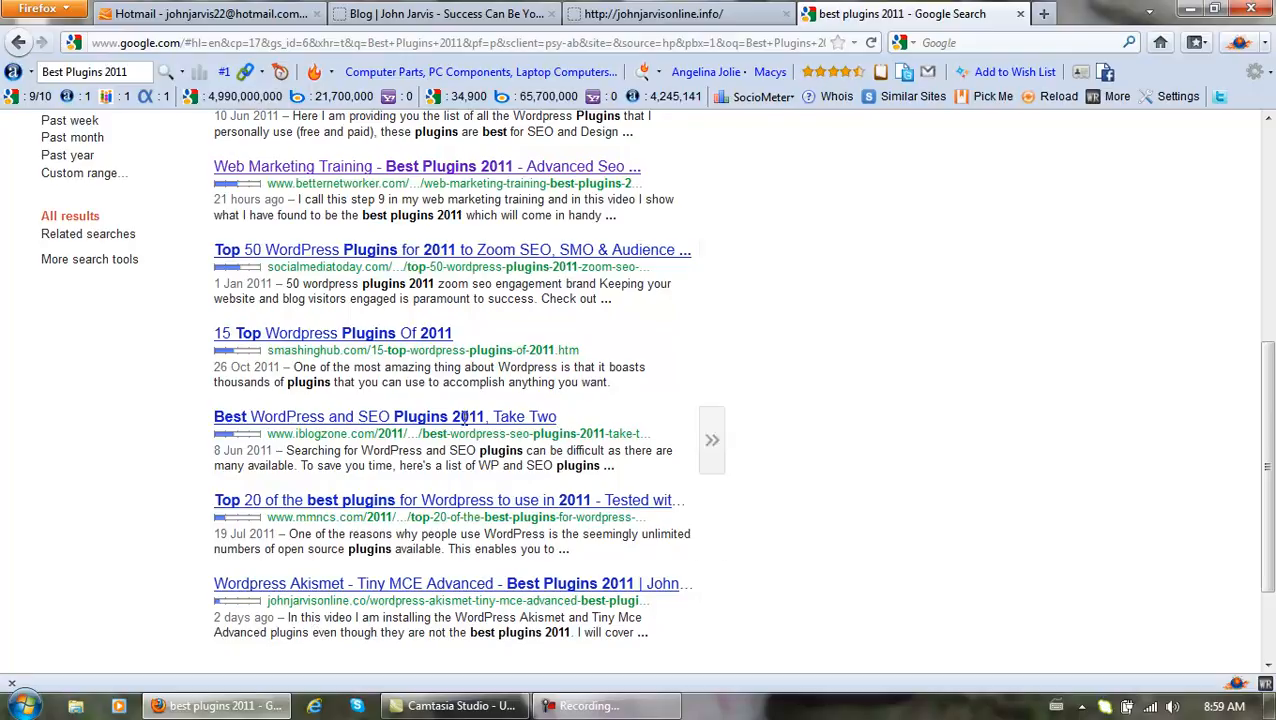
left_click(1021, 14)
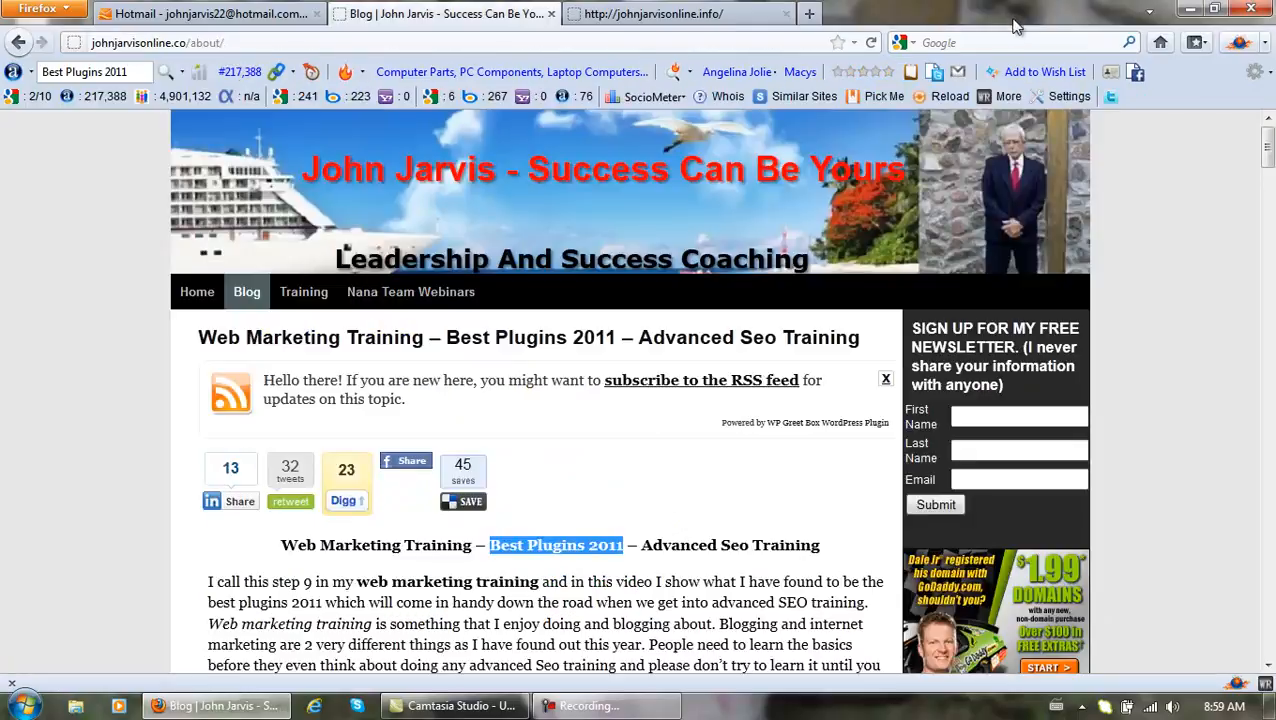
left_click(551, 14)
left_click(215, 14)
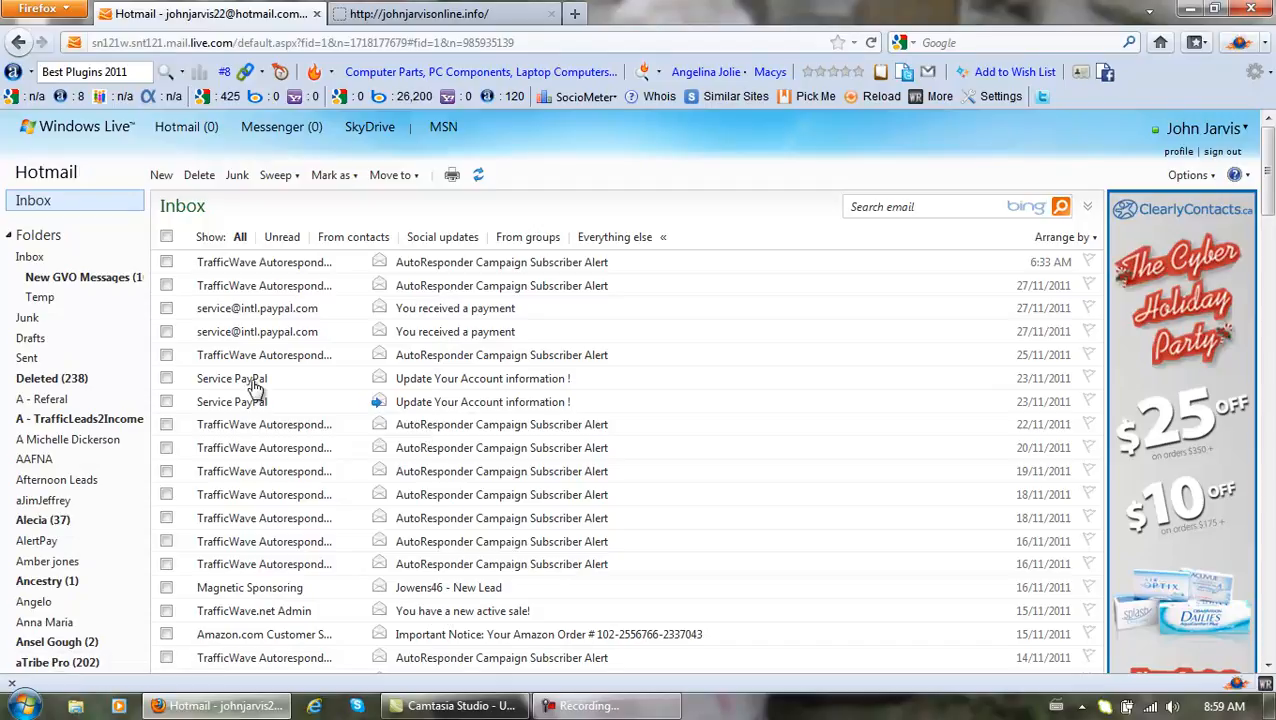
mouse_move(240, 386)
left_click(240, 386)
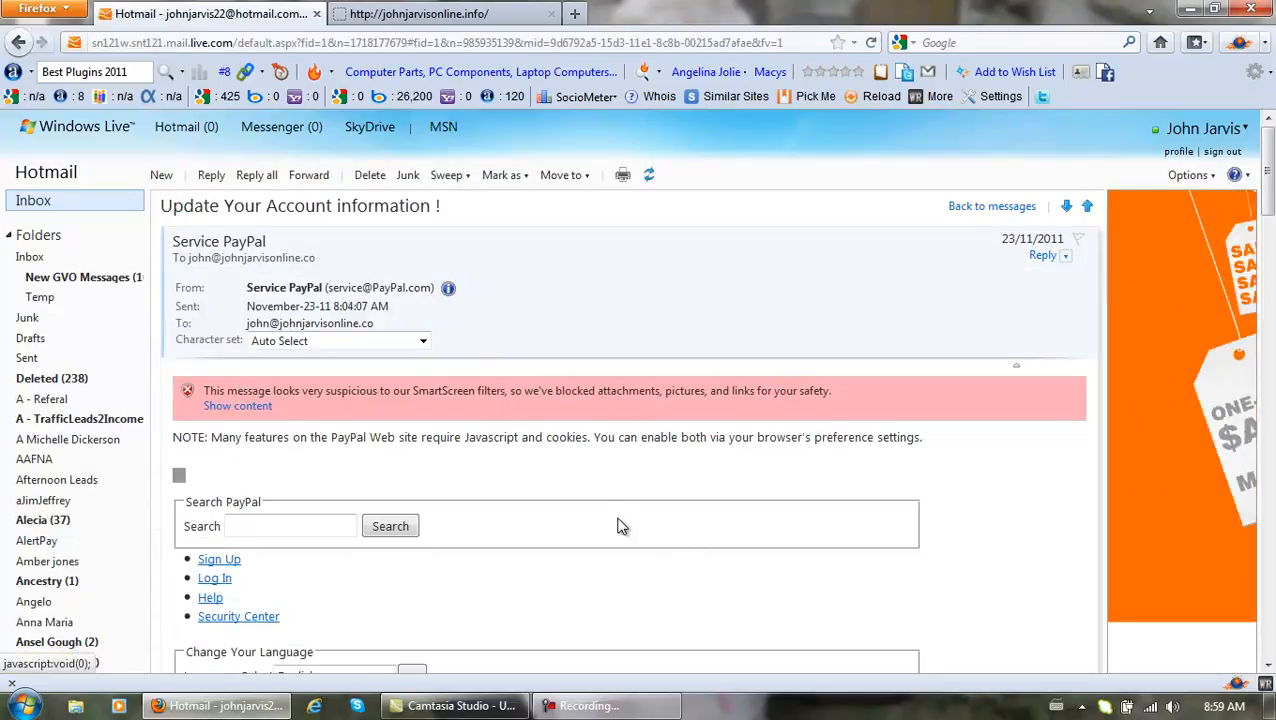
left_click_drag(1270, 206, 1270, 272)
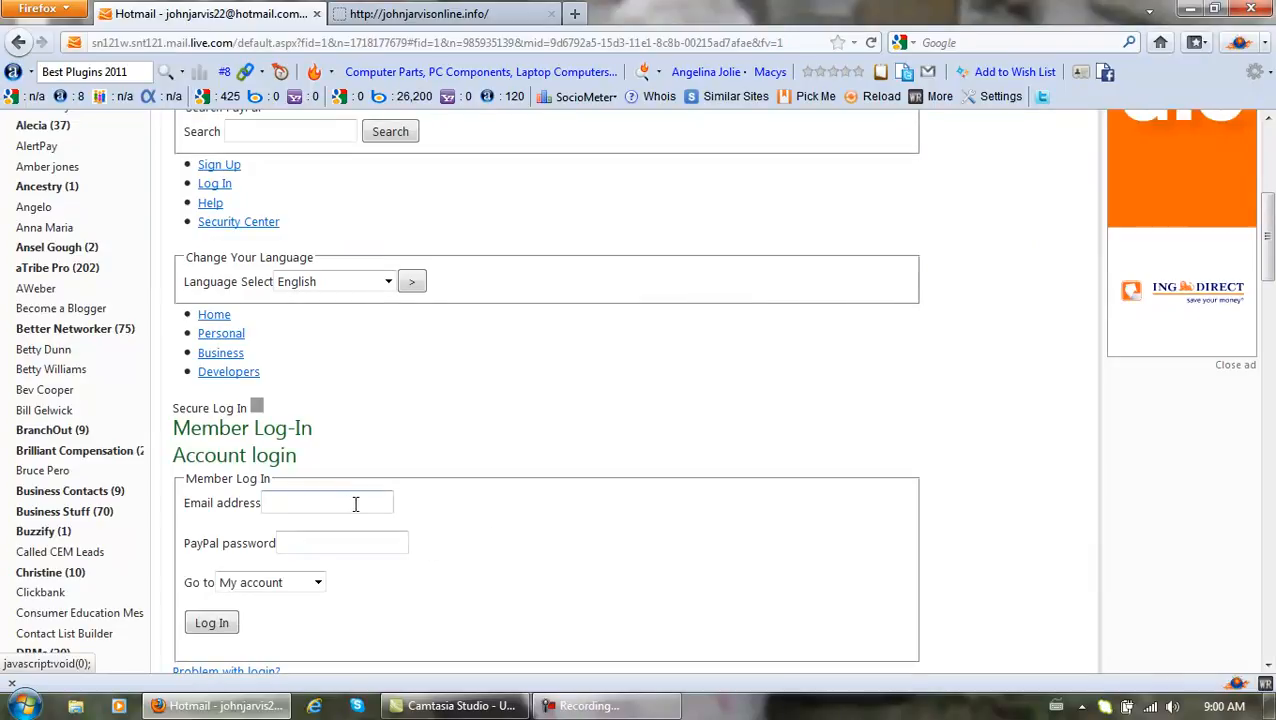
scroll(442, 485, "up", 7)
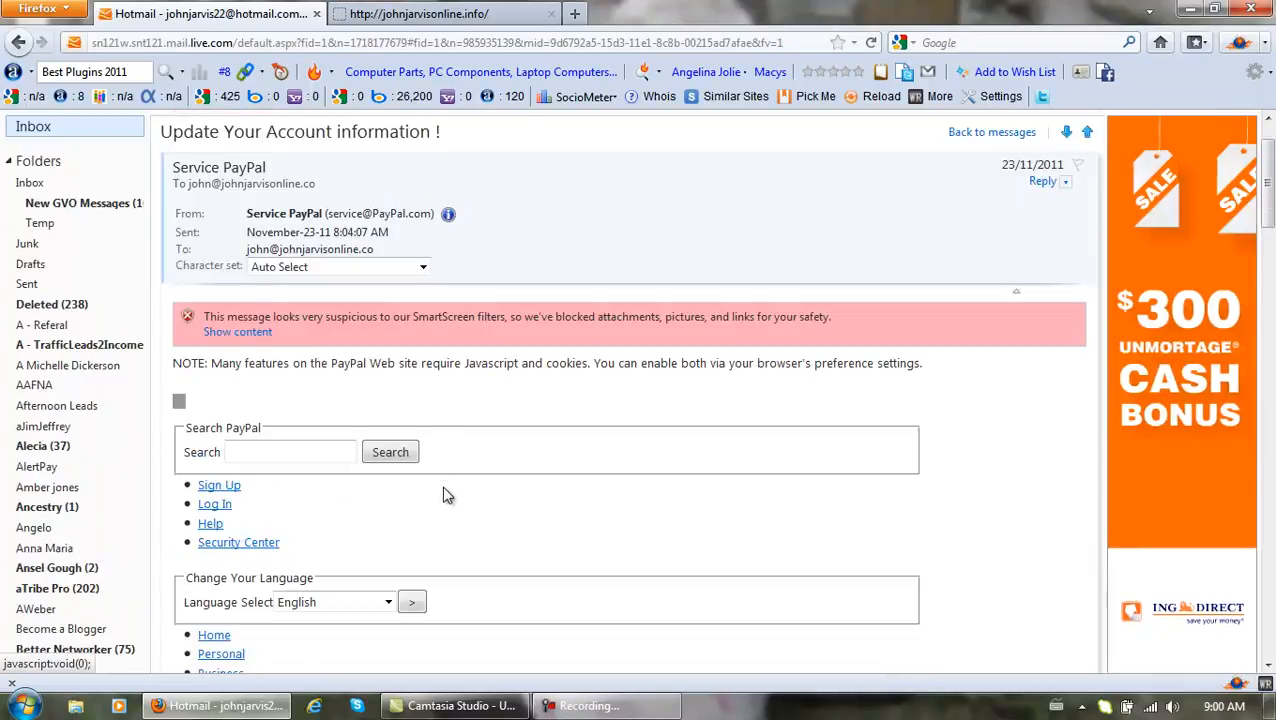
left_click(25, 202)
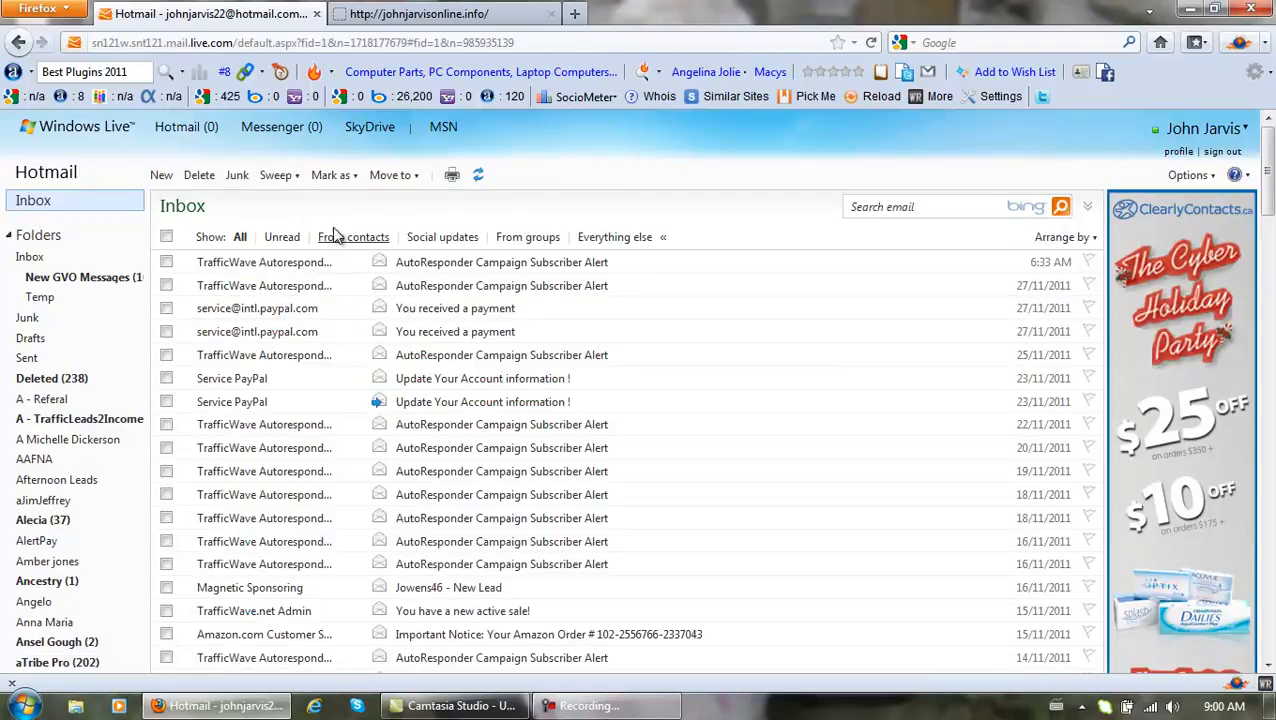
left_click(435, 16)
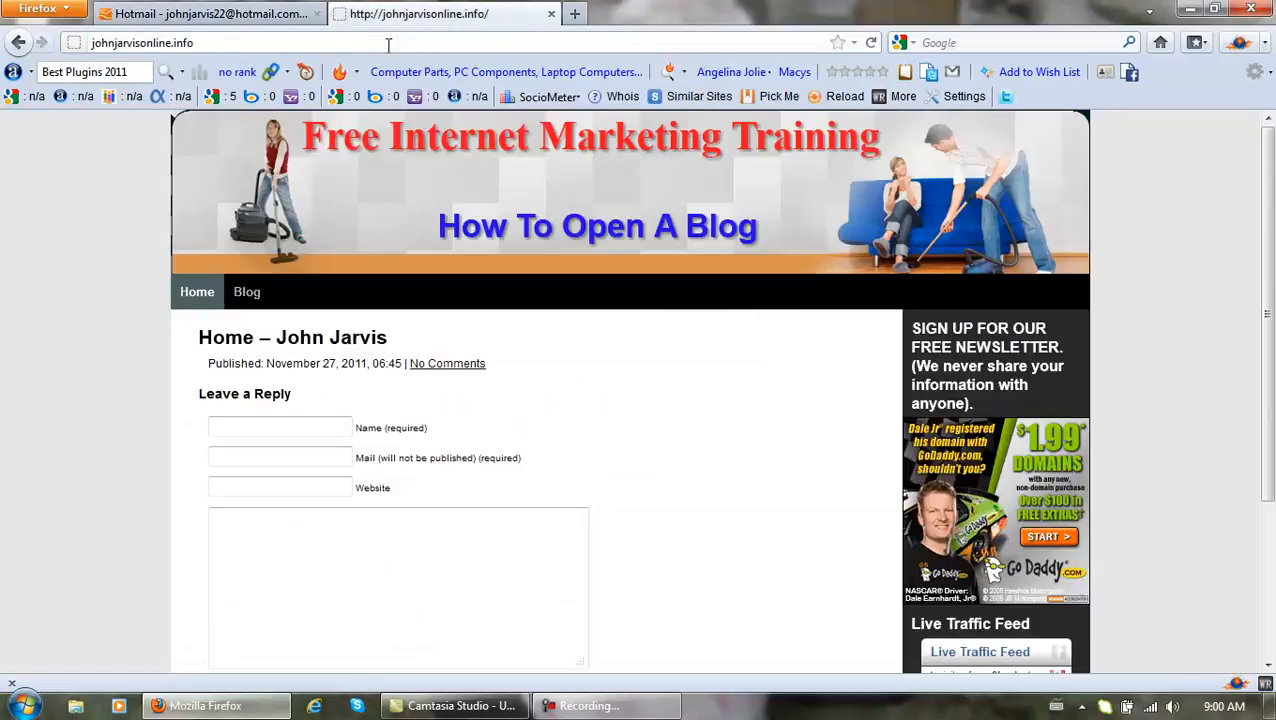
Load the site's /wp-admin address and log in to the Free Internet Marketing Training dashboard.
type("/")
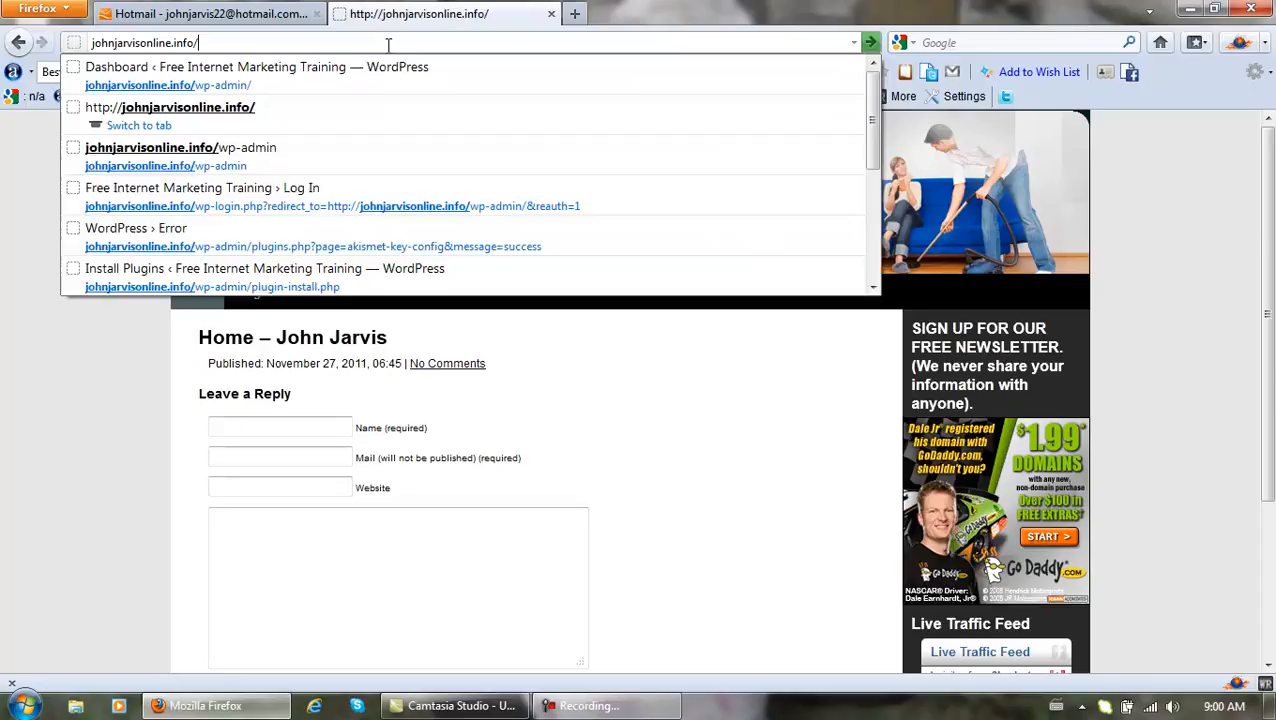
type("wp-")
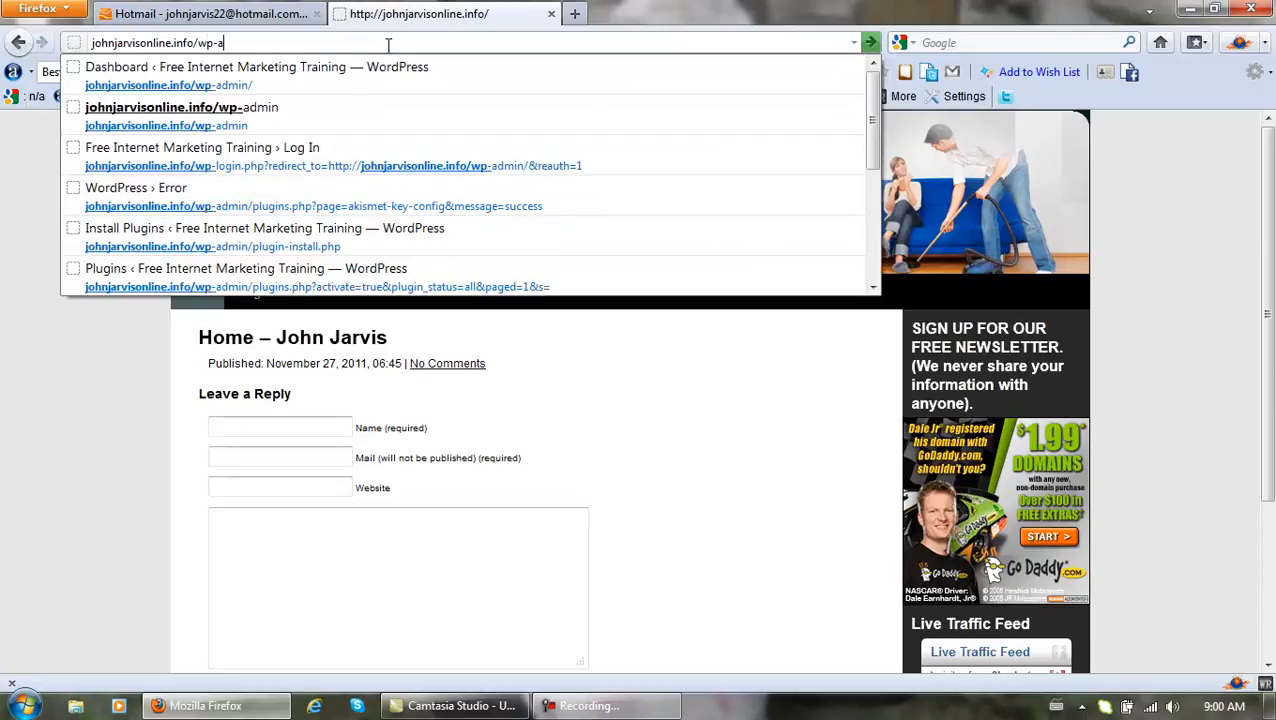
type("admin")
key("Return")
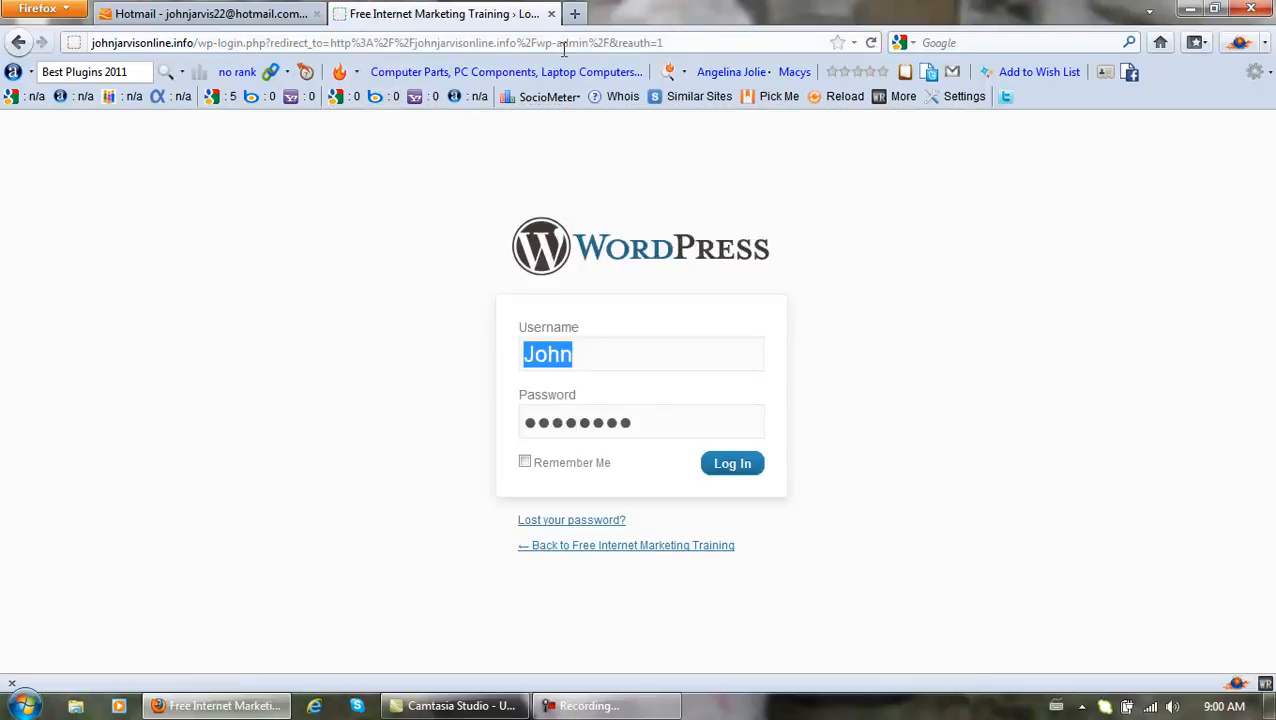
left_click(731, 462)
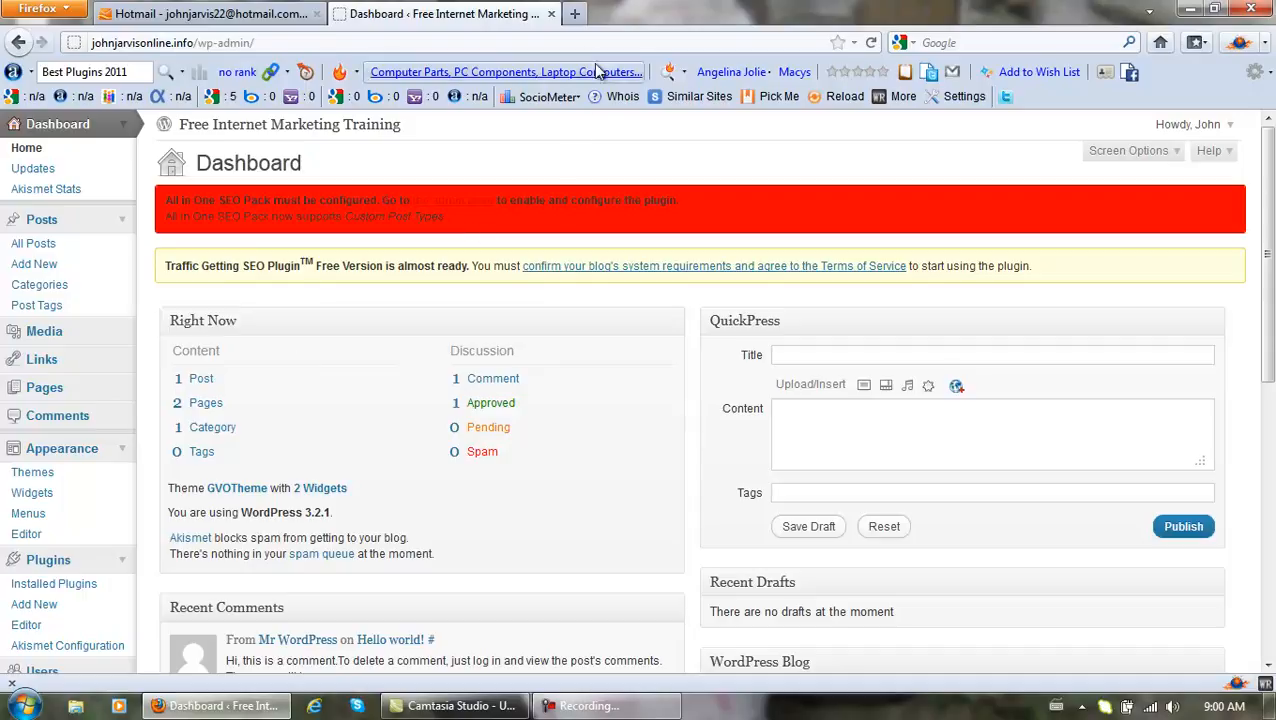
Open the Online Income Step By Step training site in a new tab.
left_click(576, 16)
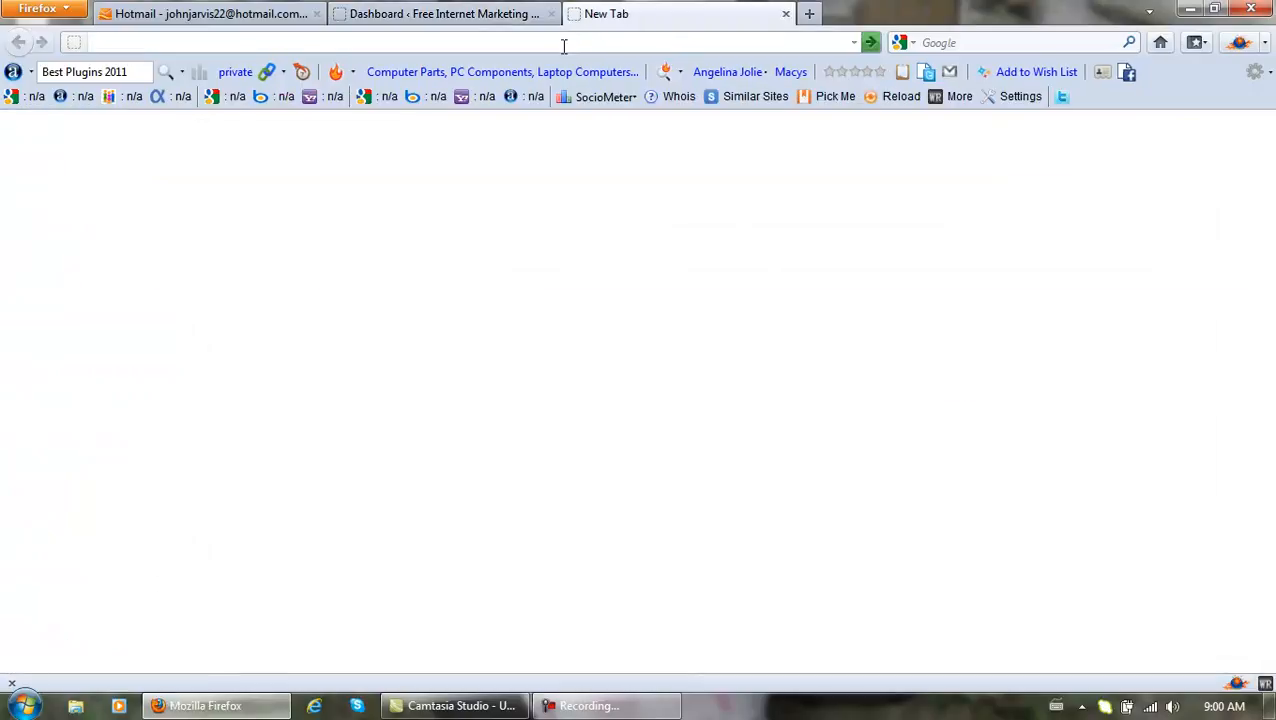
type("john")
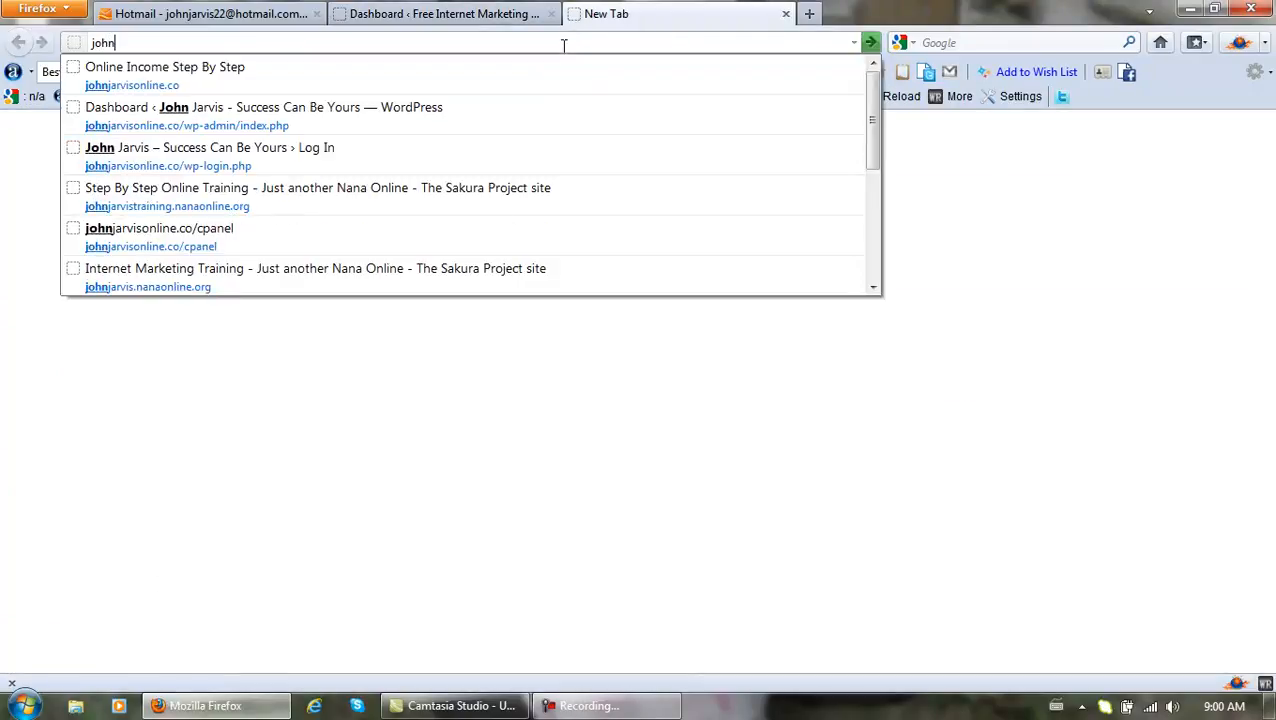
left_click(371, 76)
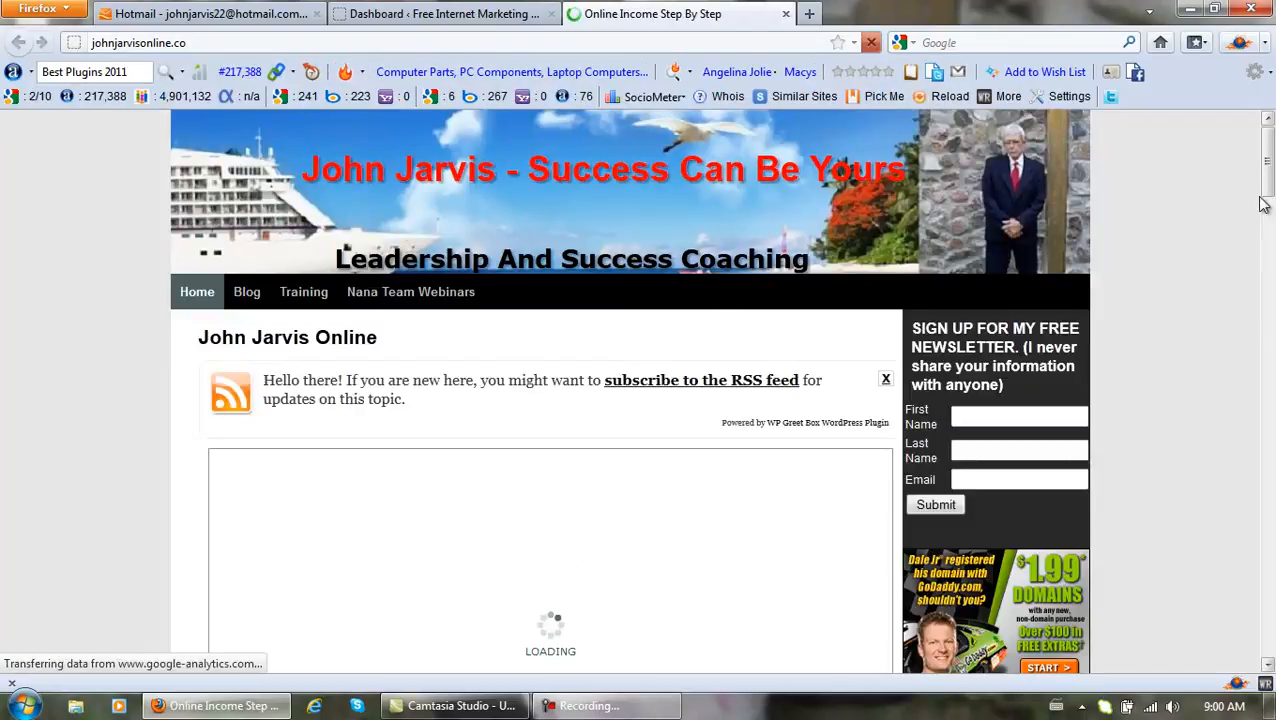
Scroll through that site, then switch back to the WordPress admin Dashboard tab.
scroll(1268, 180, "down", 3)
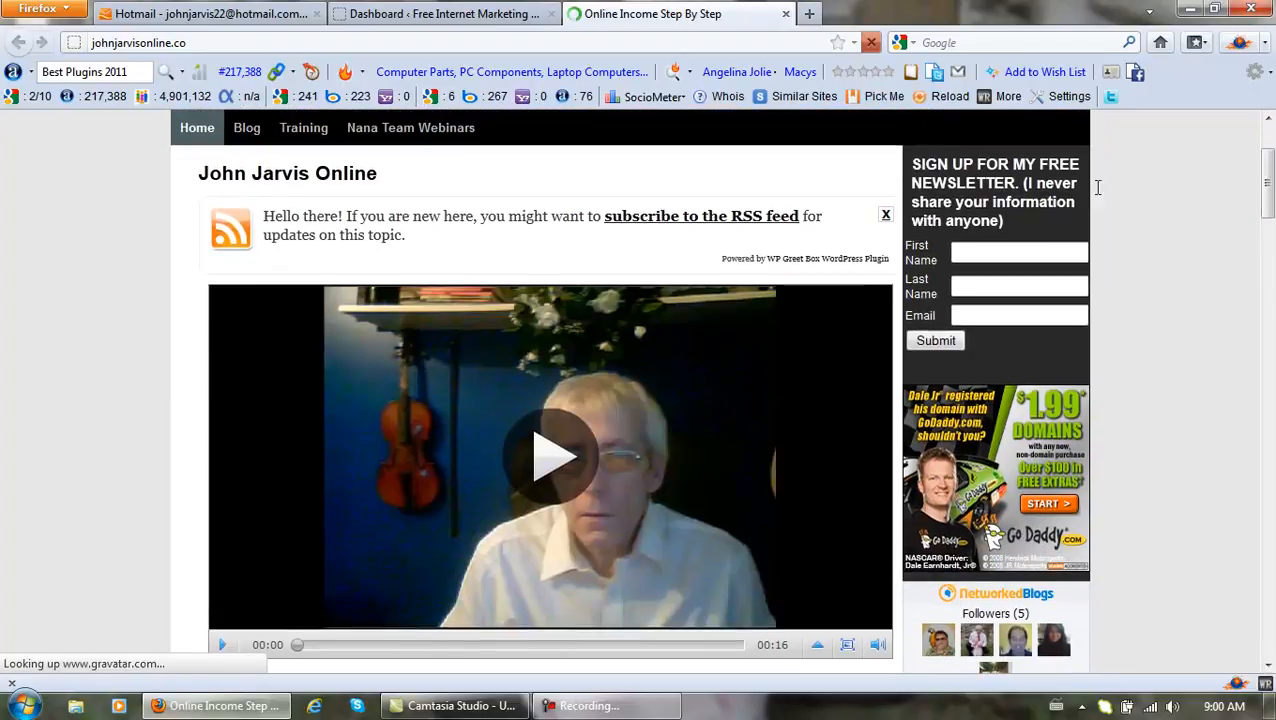
mouse_move(297, 133)
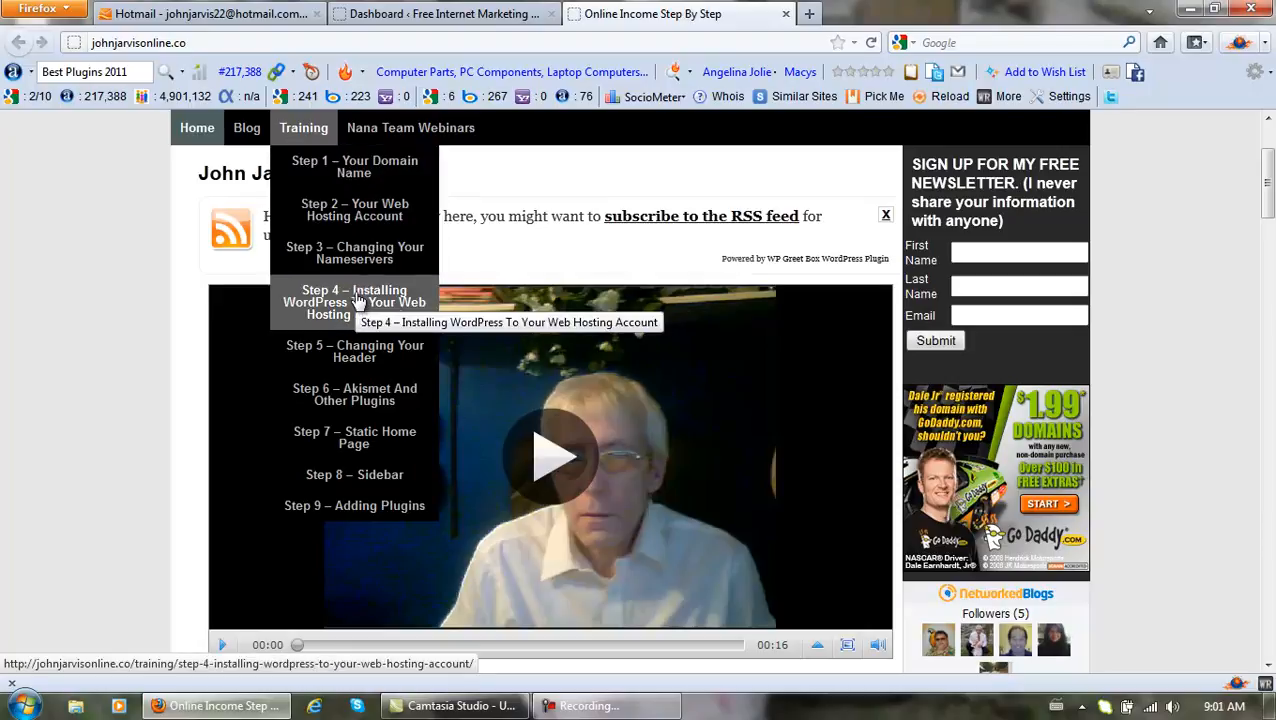
left_click(446, 14)
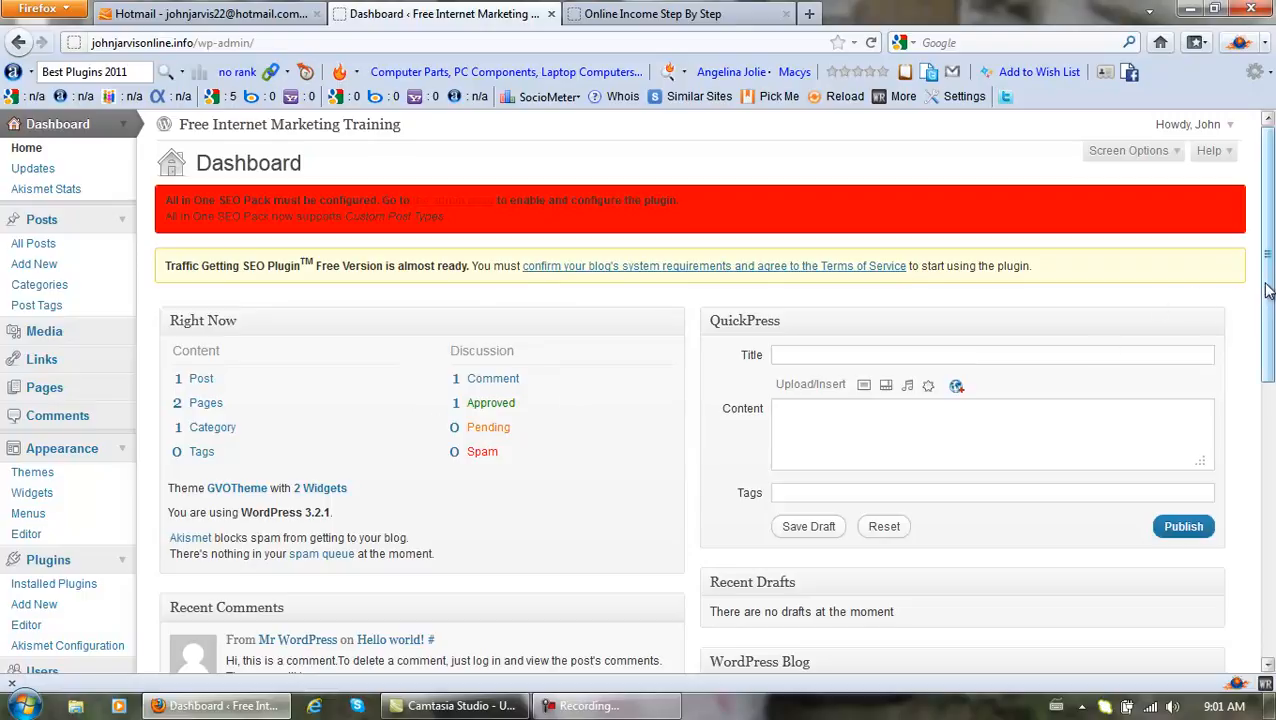
Collapse the Plugins and Appearance menus and go to Settings > General.
left_click_drag(1272, 285, 1272, 403)
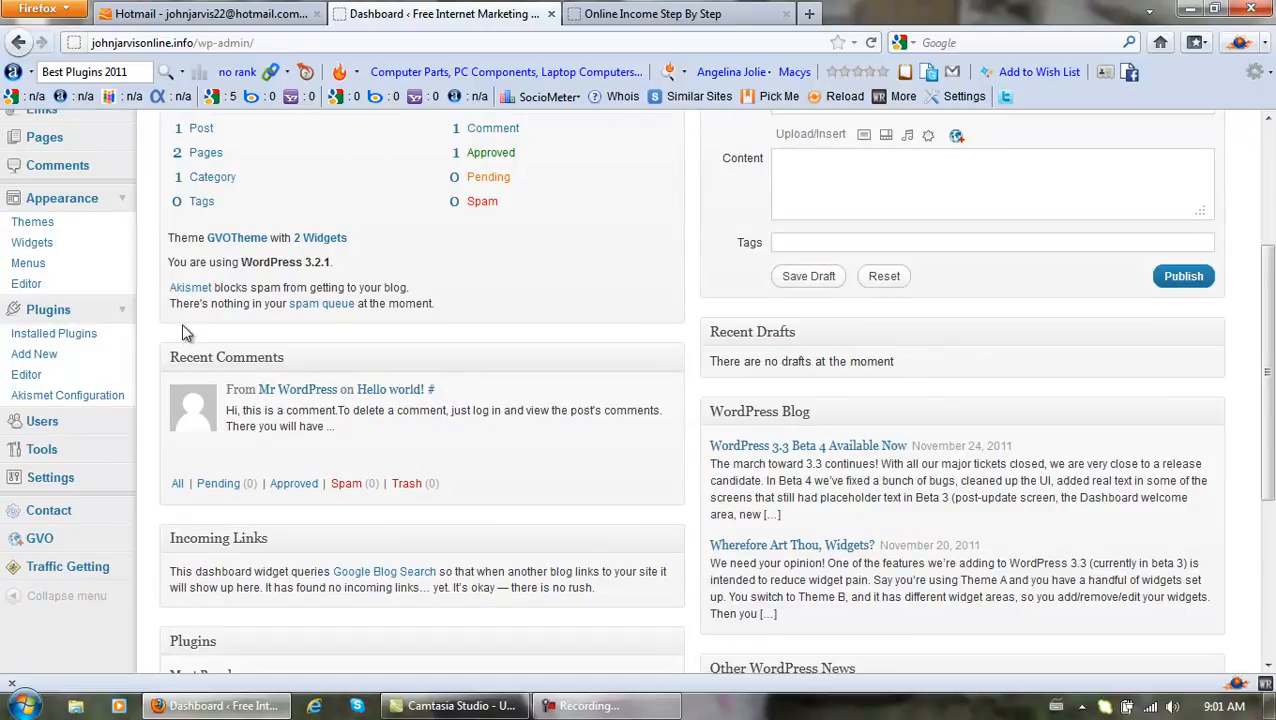
left_click(118, 311)
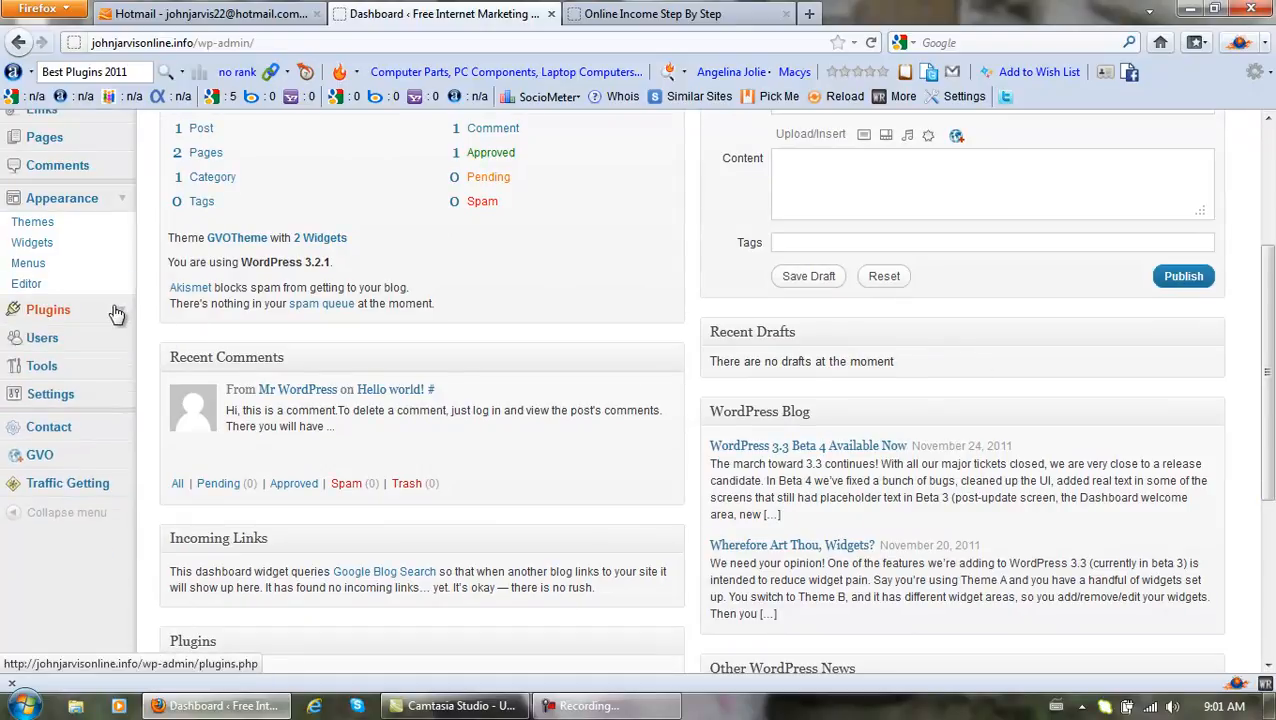
left_click(123, 202)
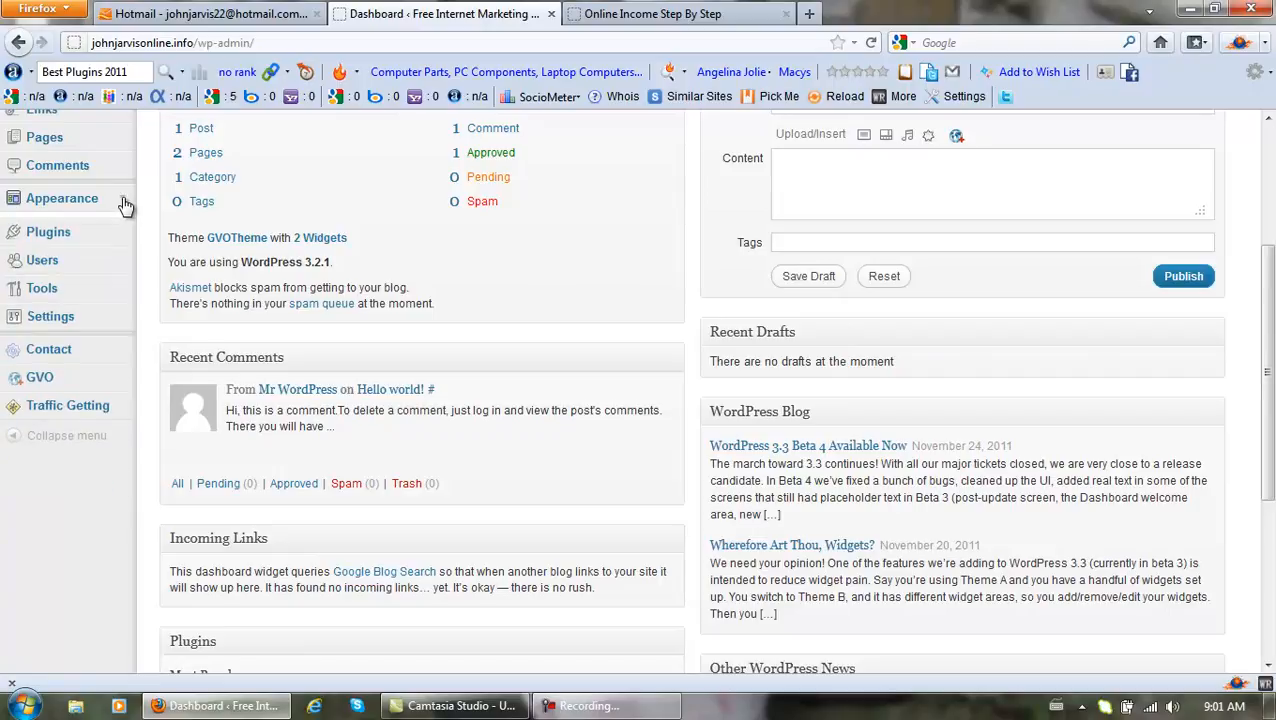
left_click(123, 315)
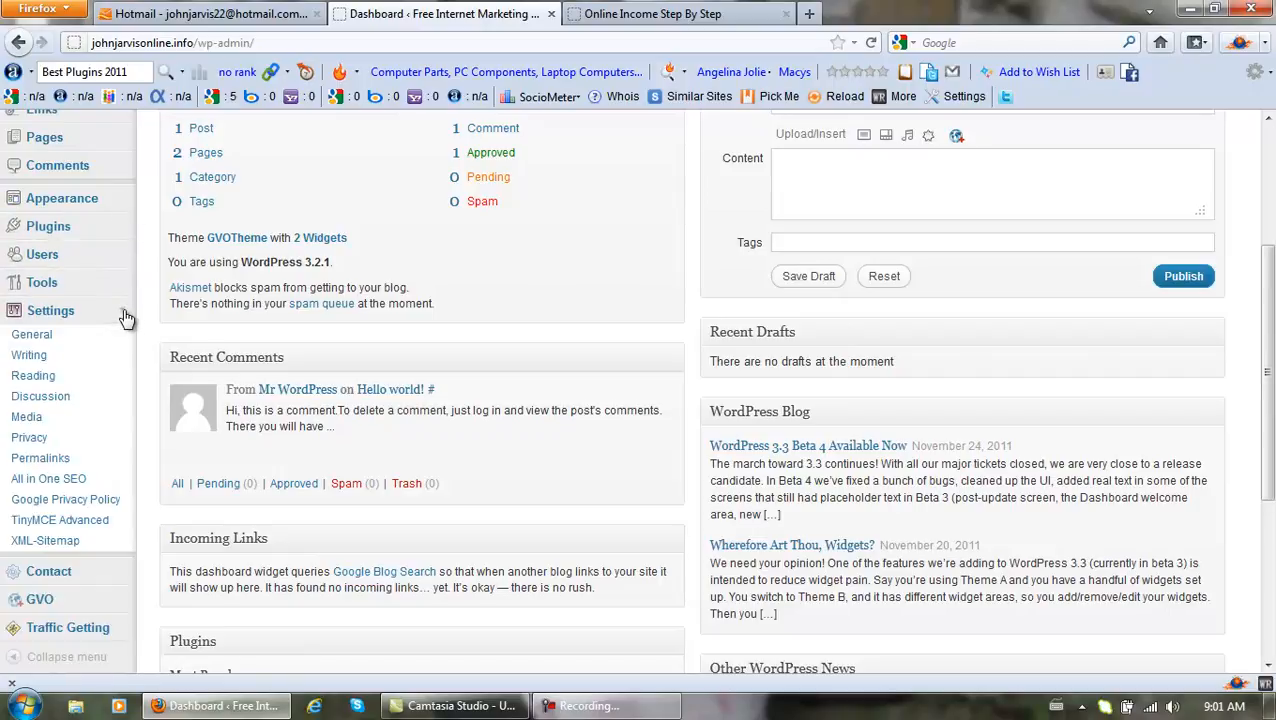
left_click(45, 337)
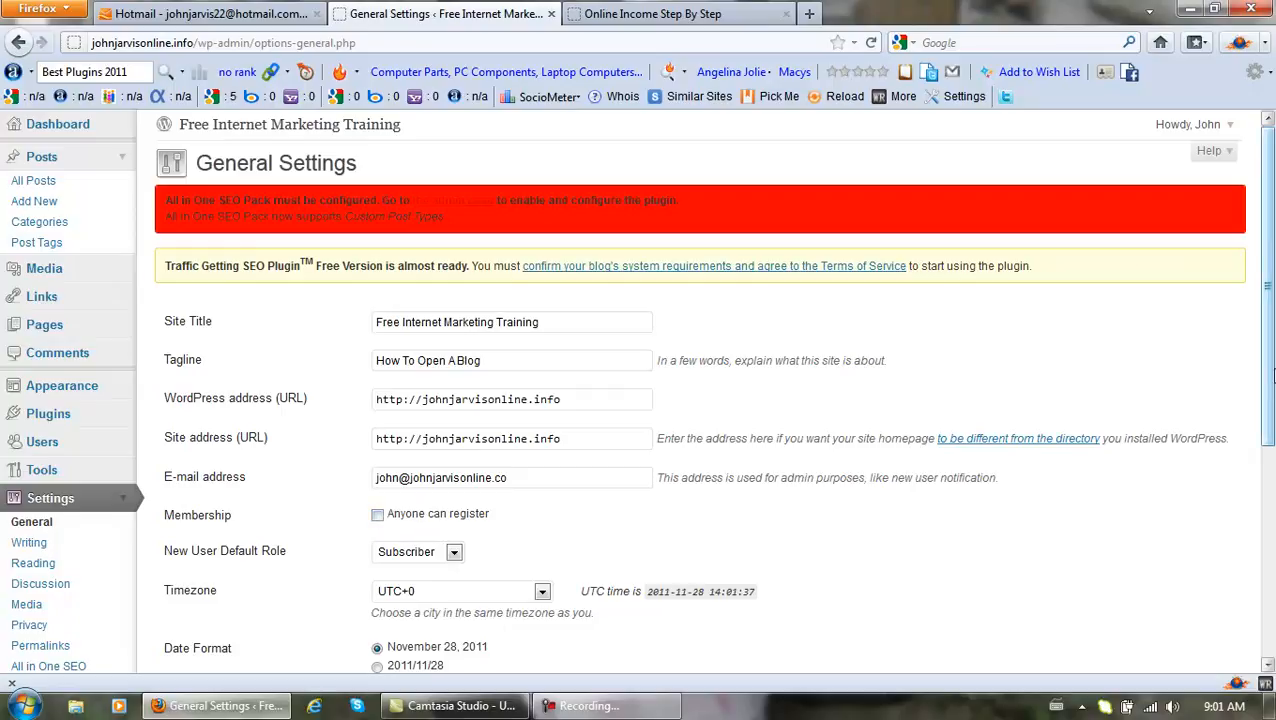
Choose Toronto from the Timezone list.
left_click_drag(1268, 368, 1263, 562)
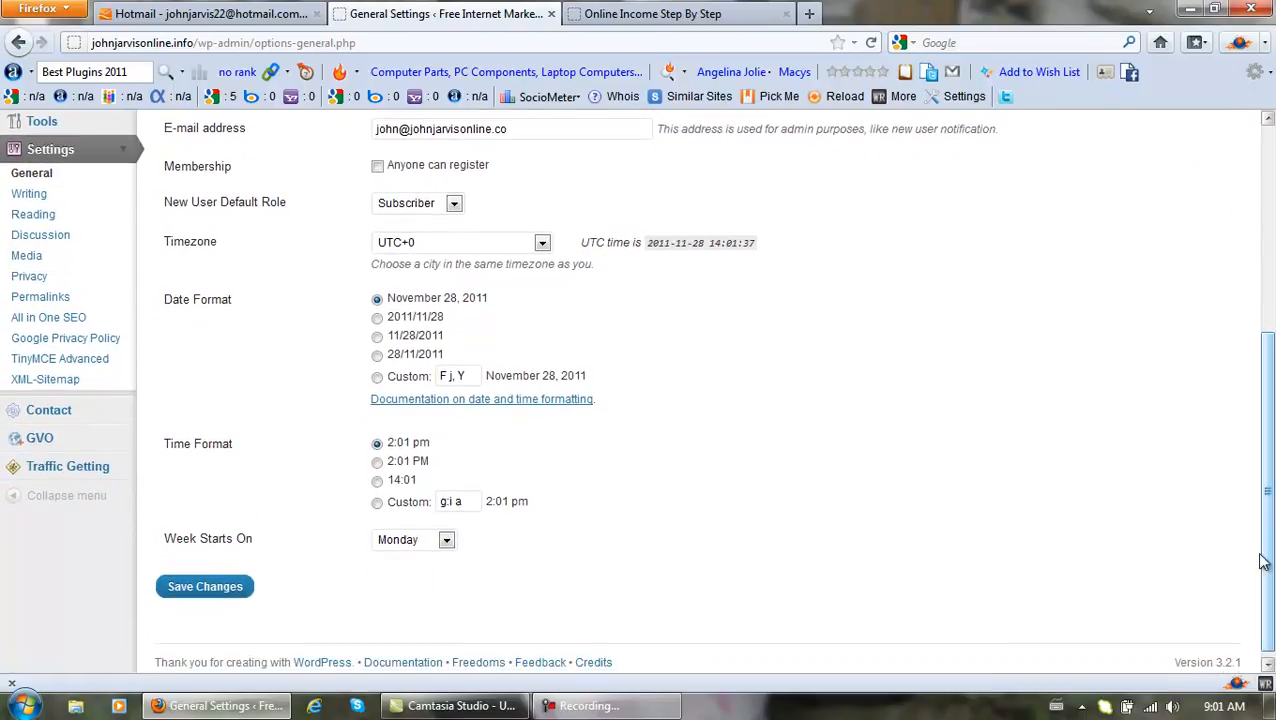
left_click(541, 245)
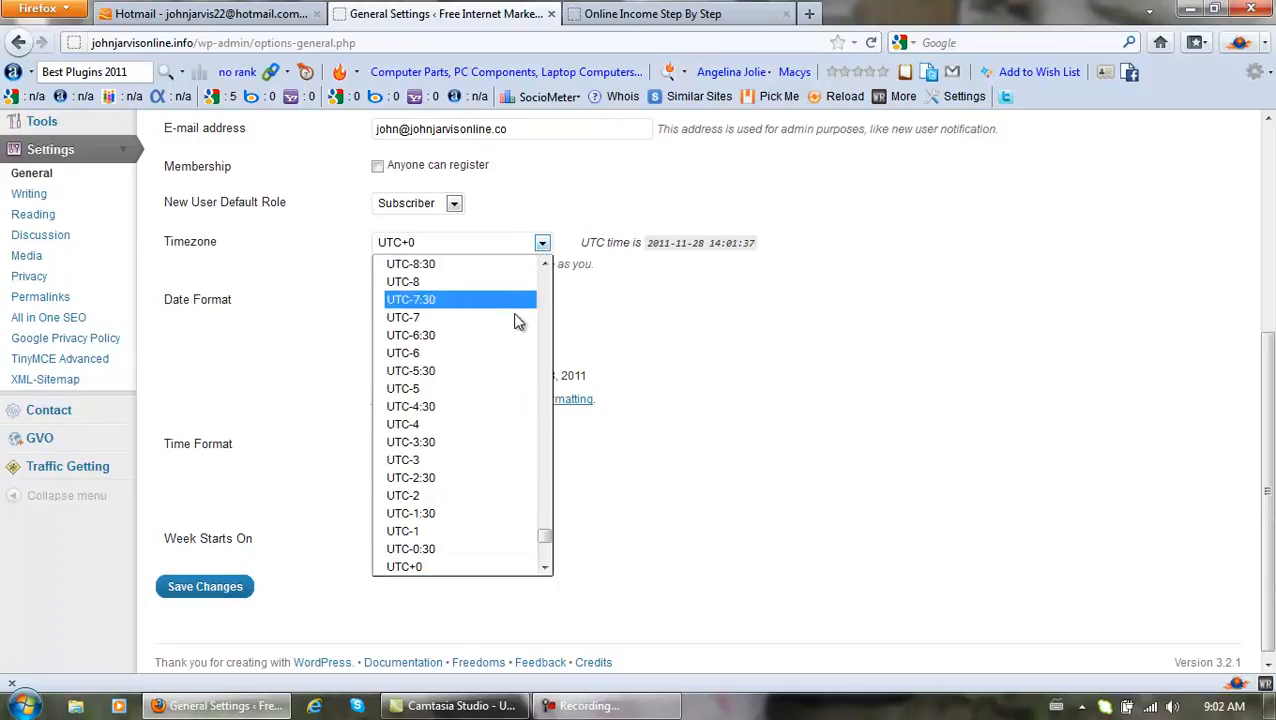
left_click(542, 377)
left_click_drag(547, 528, 544, 487)
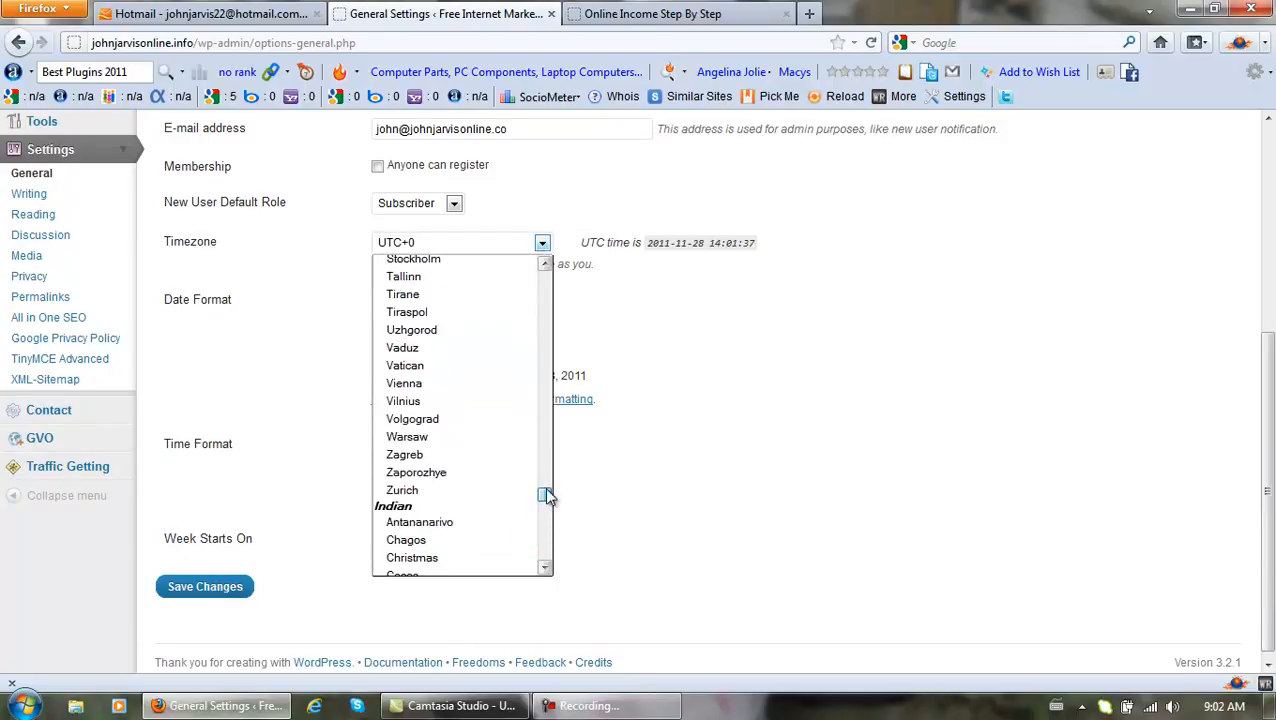
scroll(497, 434, "up", 3)
scroll(497, 434, "up", 20)
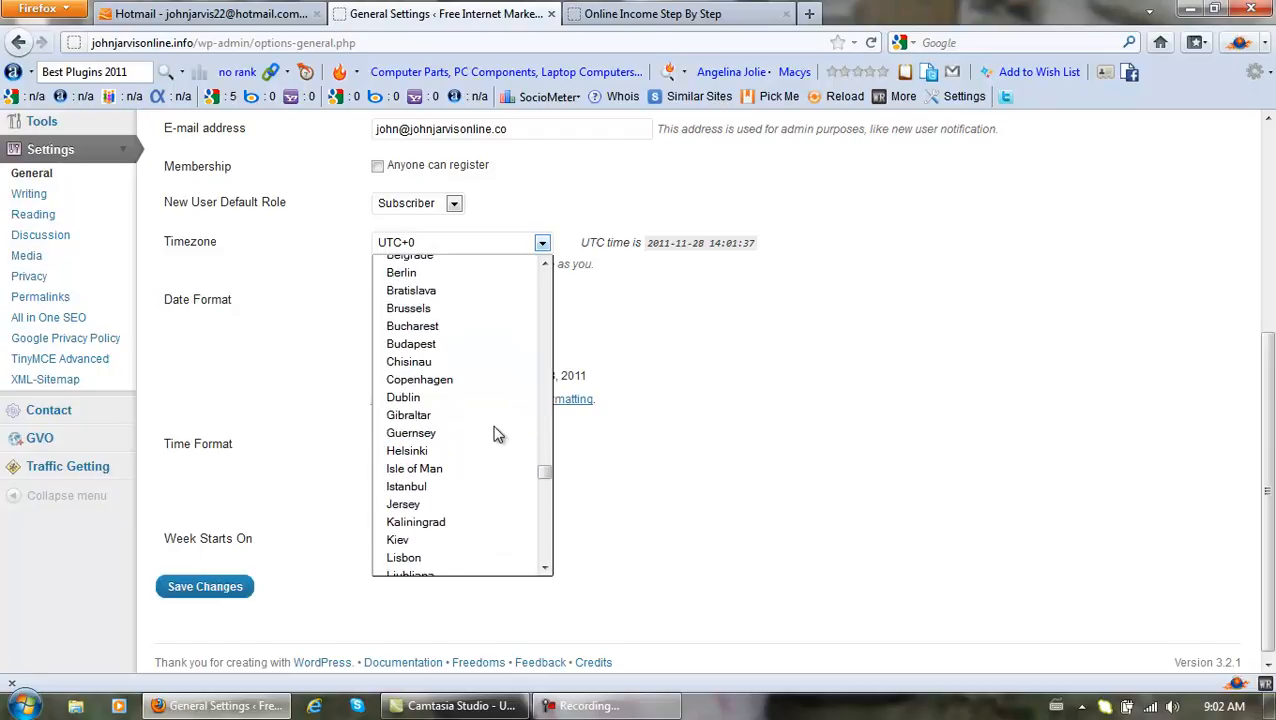
scroll(479, 428, "up", 2)
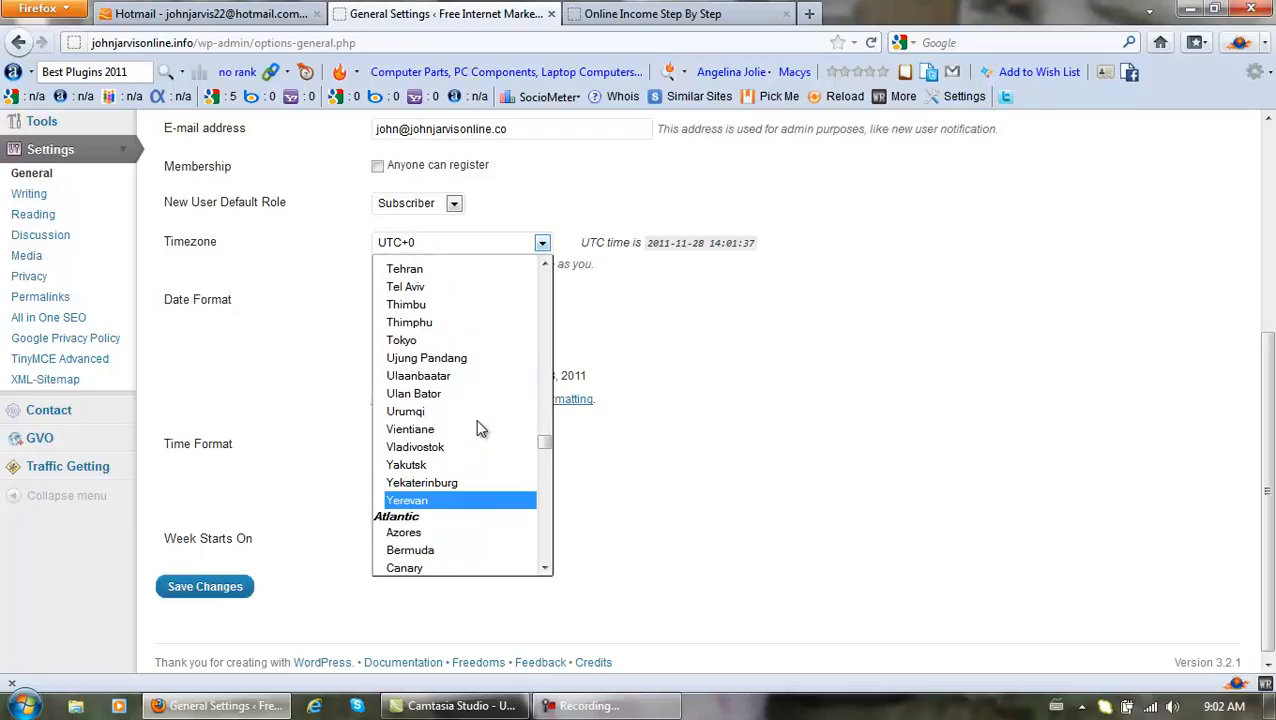
scroll(479, 428, "up", 20)
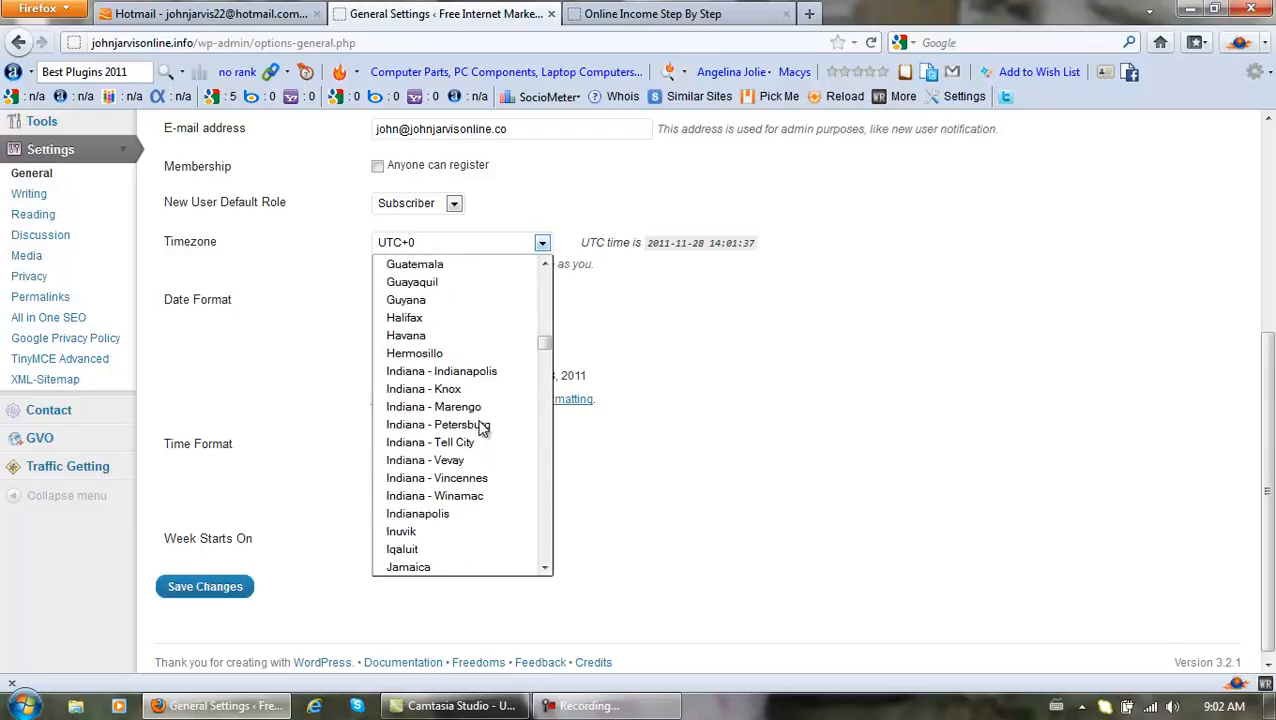
scroll(479, 428, "up", 20)
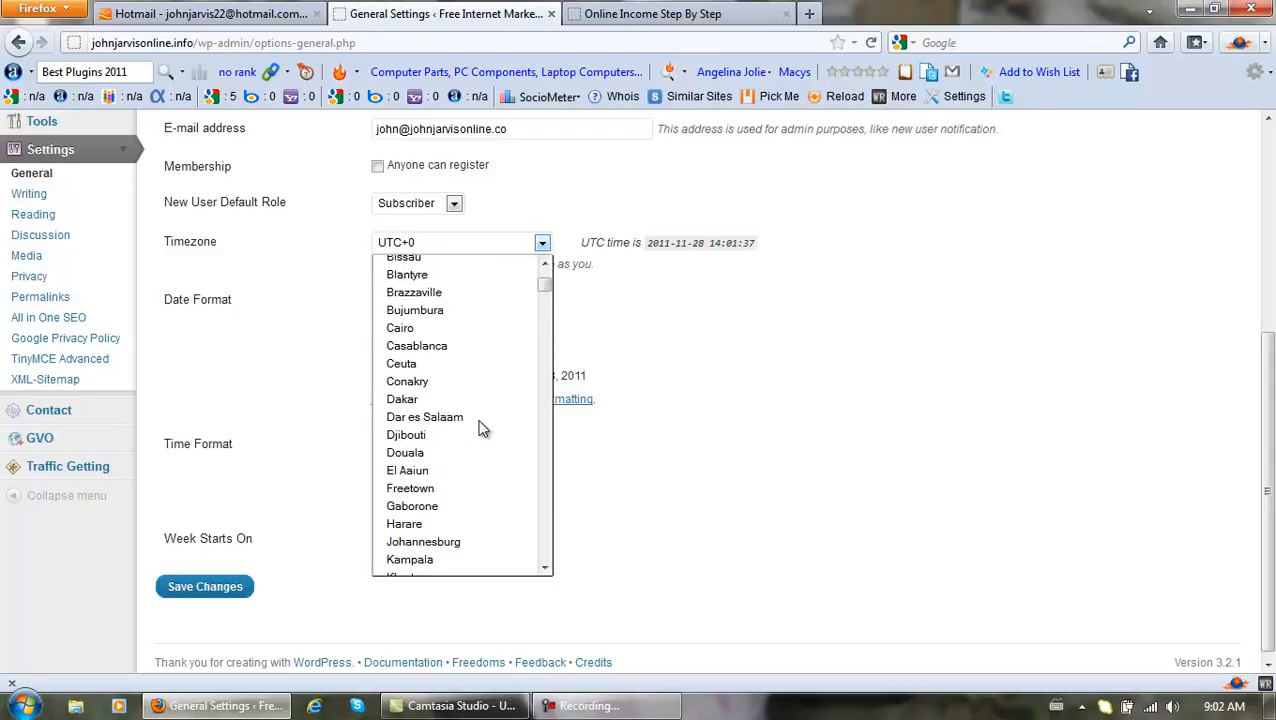
scroll(481, 428, "down", 4)
scroll(483, 428, "down", 7)
scroll(483, 428, "down", 5)
scroll(483, 428, "down", 7)
scroll(483, 428, "down", 11)
scroll(483, 428, "down", 6)
scroll(483, 428, "down", 5)
scroll(483, 428, "down", 6)
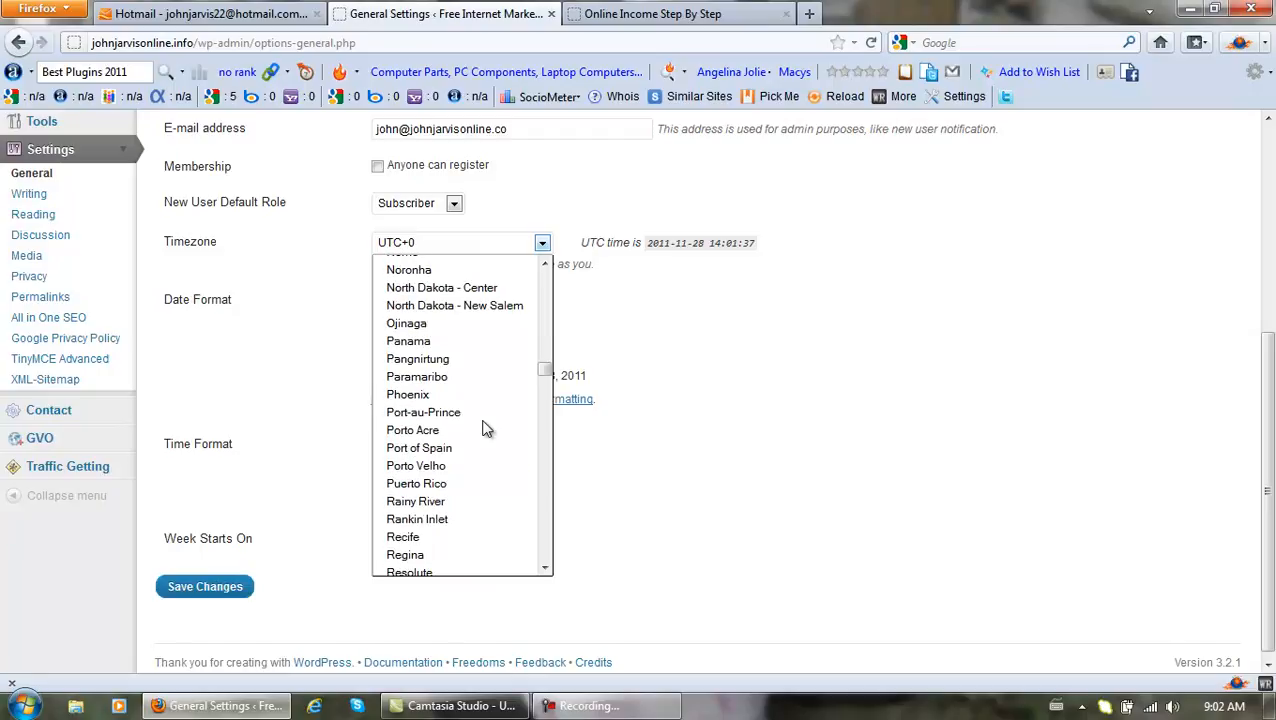
scroll(483, 428, "down", 7)
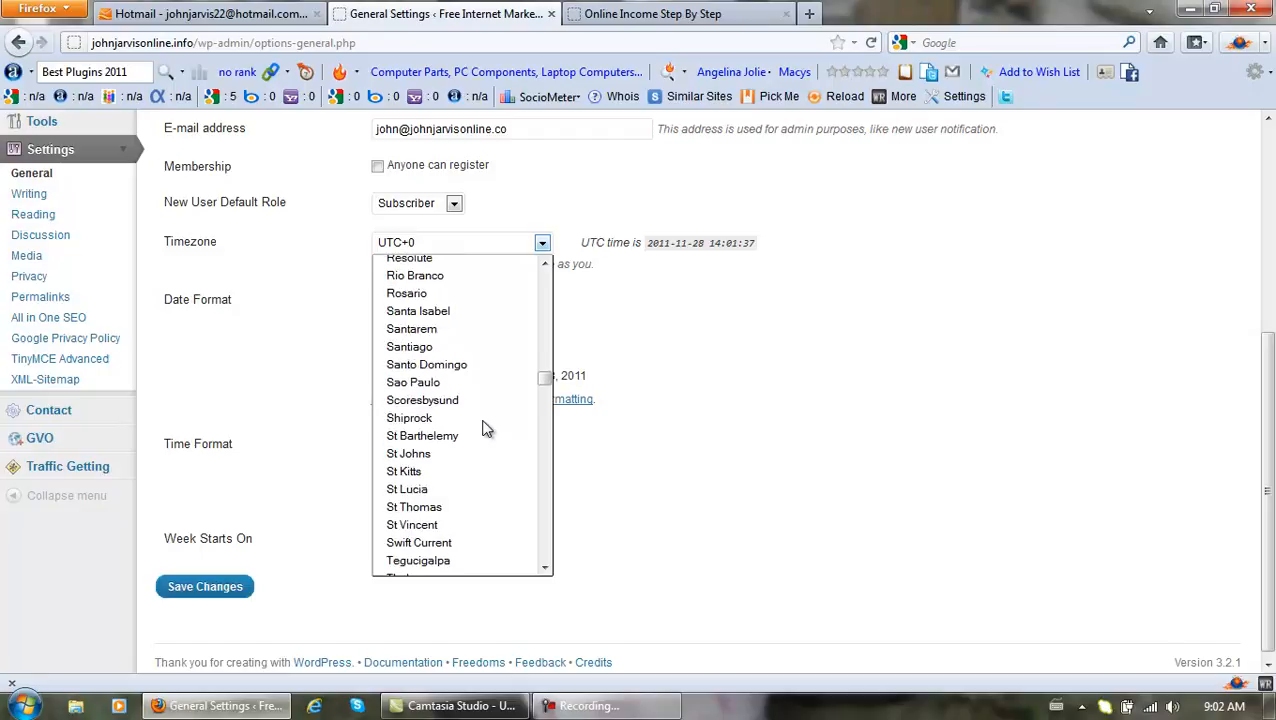
scroll(482, 430, "down", 1)
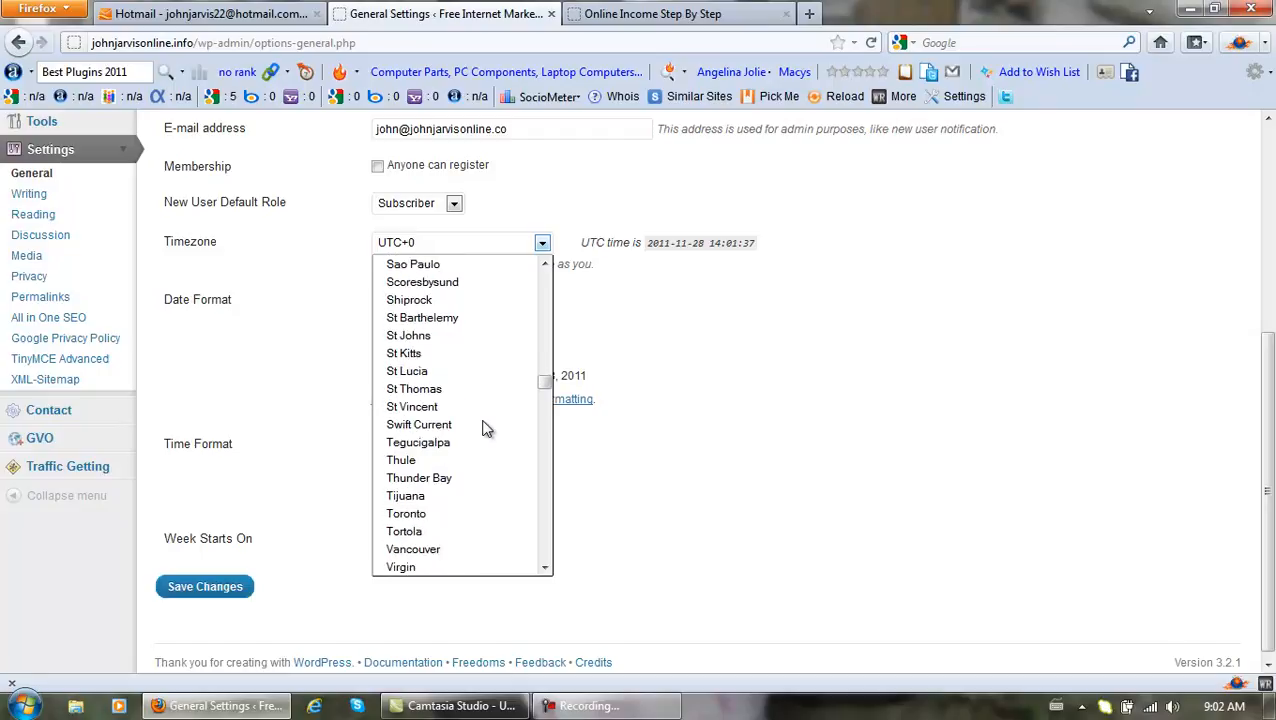
left_click(423, 513)
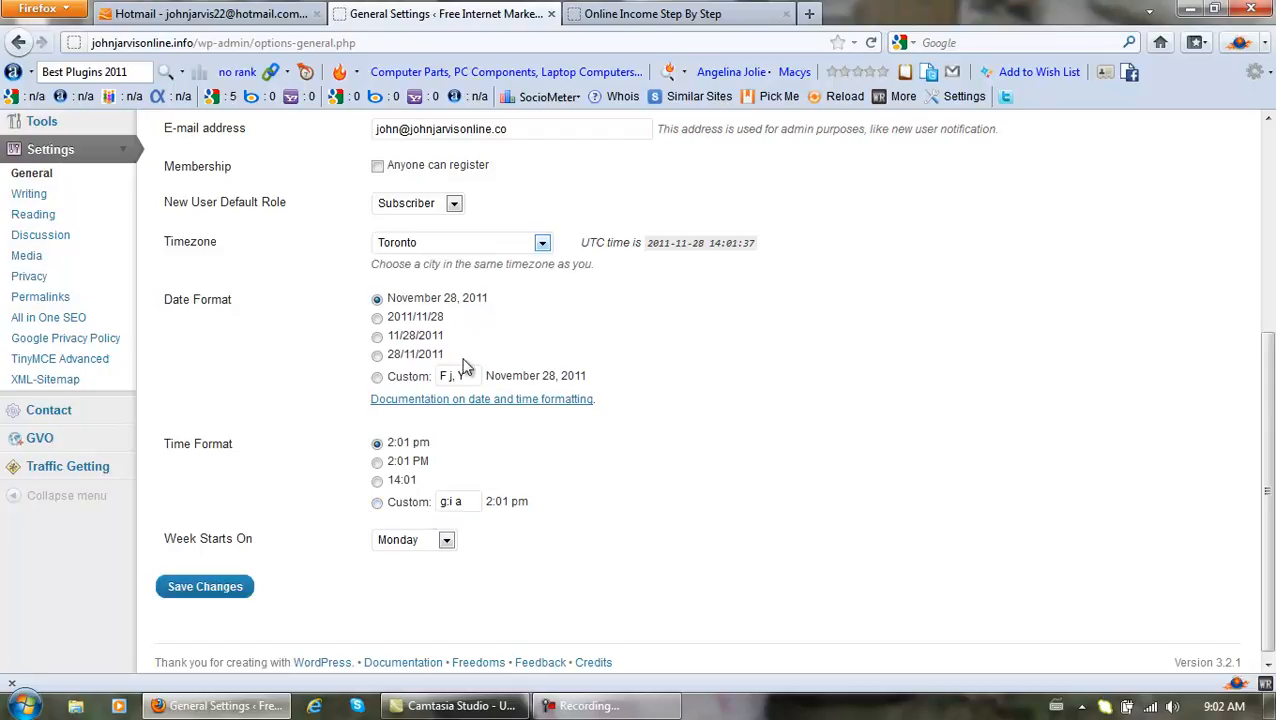
Select the 2:01 PM time format and save the general settings.
left_click(378, 465)
left_click(210, 590)
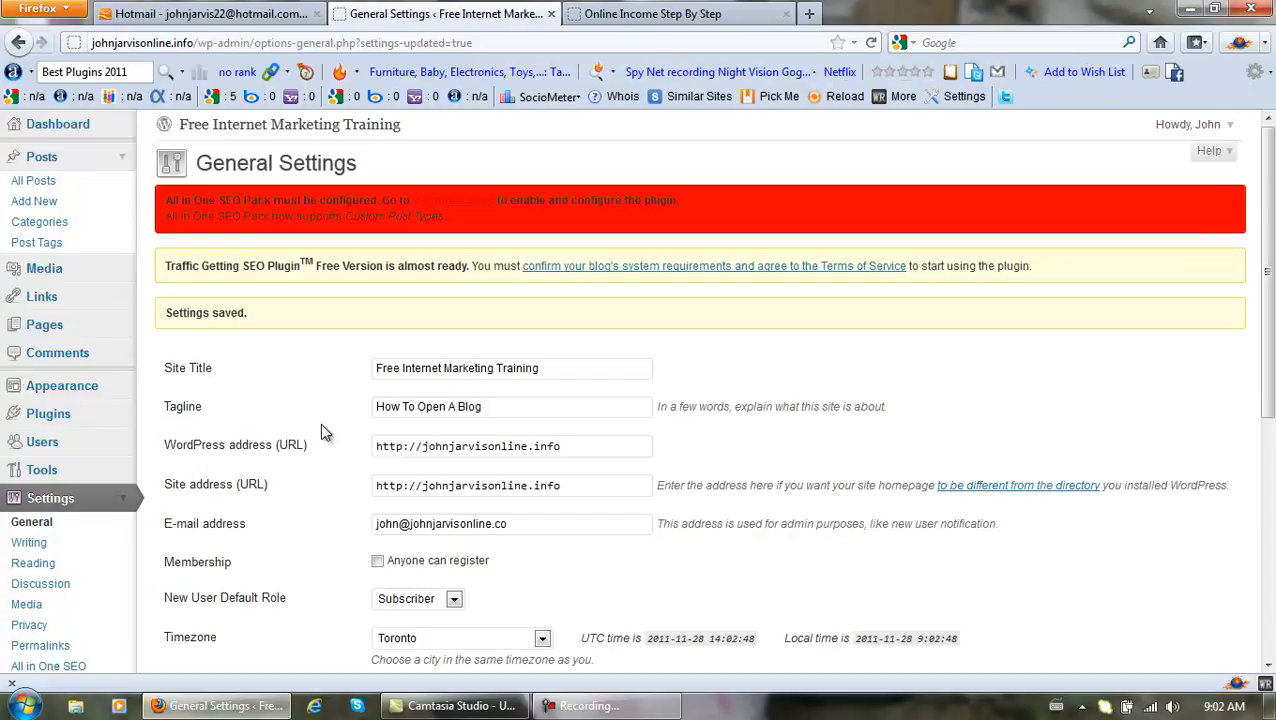
left_click(29, 543)
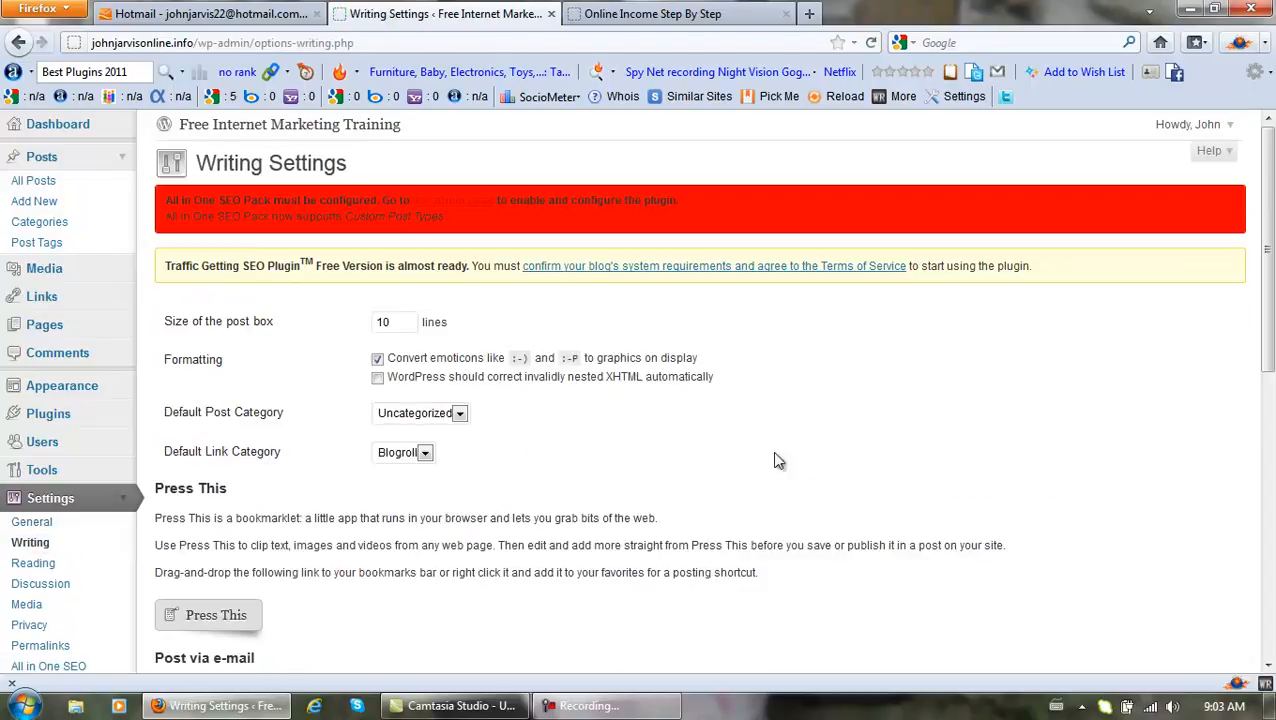
Confirm XML-RPC remote publishing is enabled and save the Writing settings.
left_click_drag(1270, 328, 1272, 620)
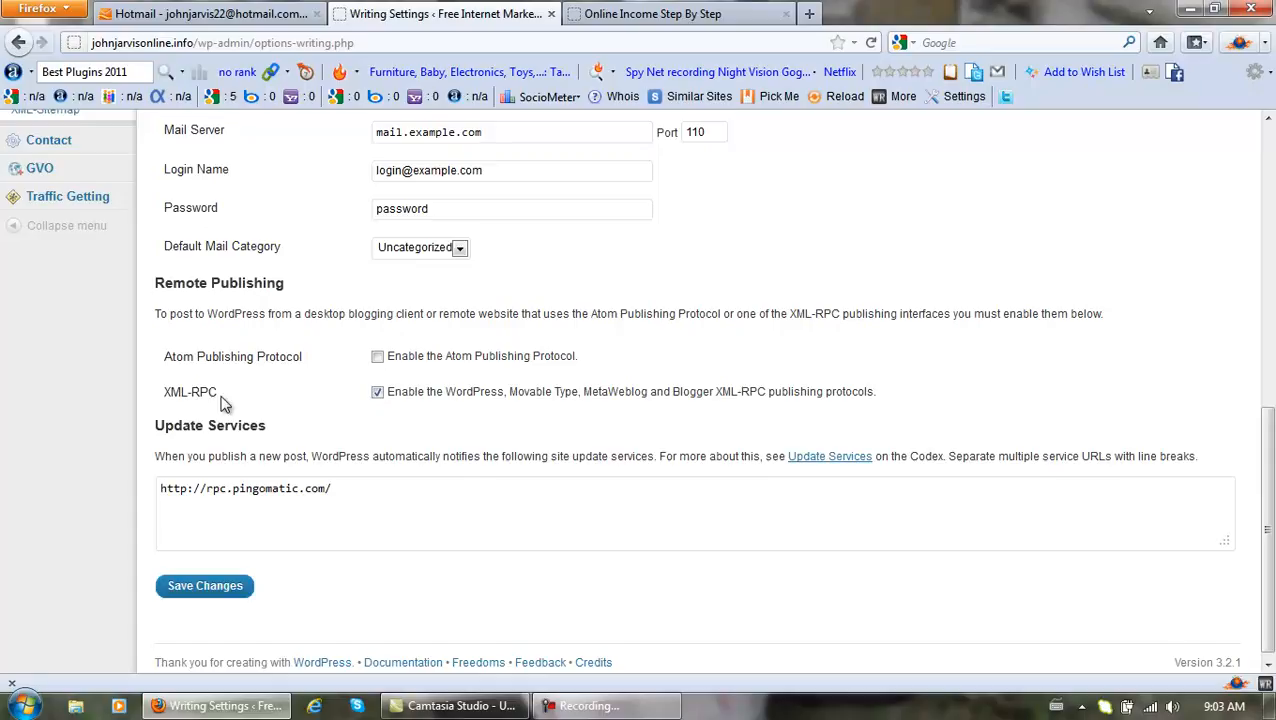
left_click(200, 588)
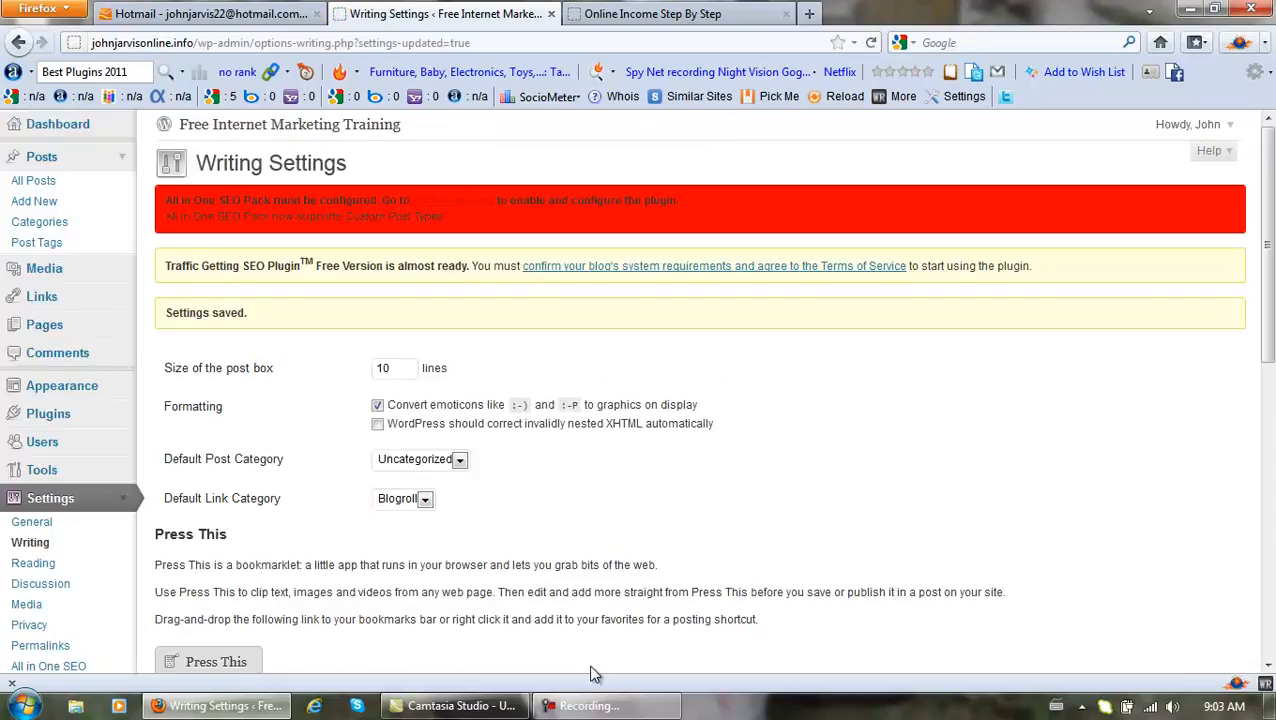
left_click(590, 706)
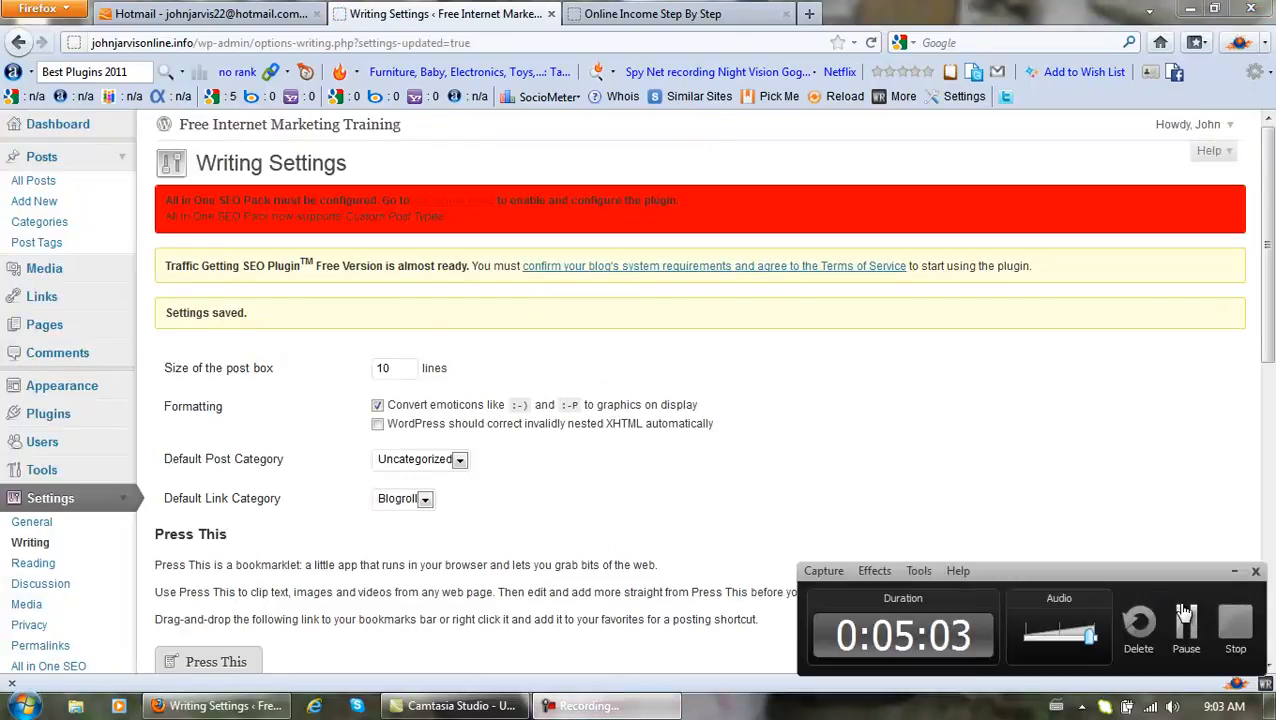
left_click(1187, 636)
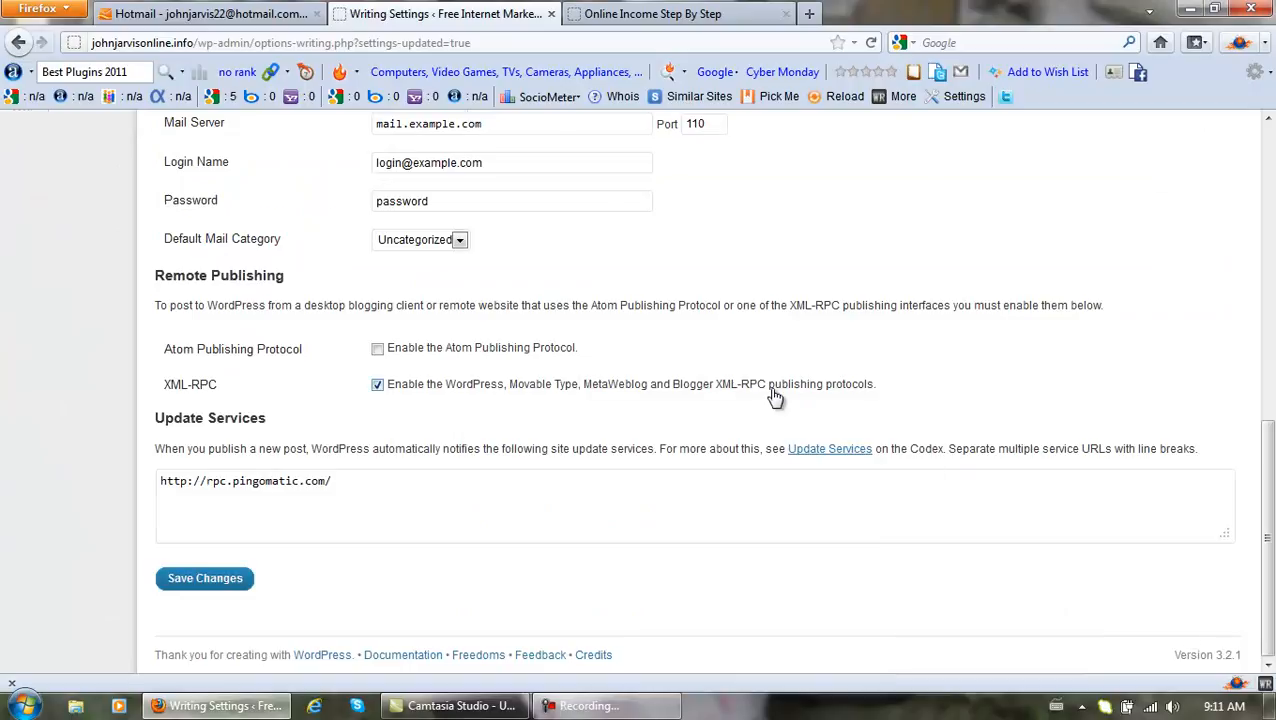
scroll(774, 398, "up", 8)
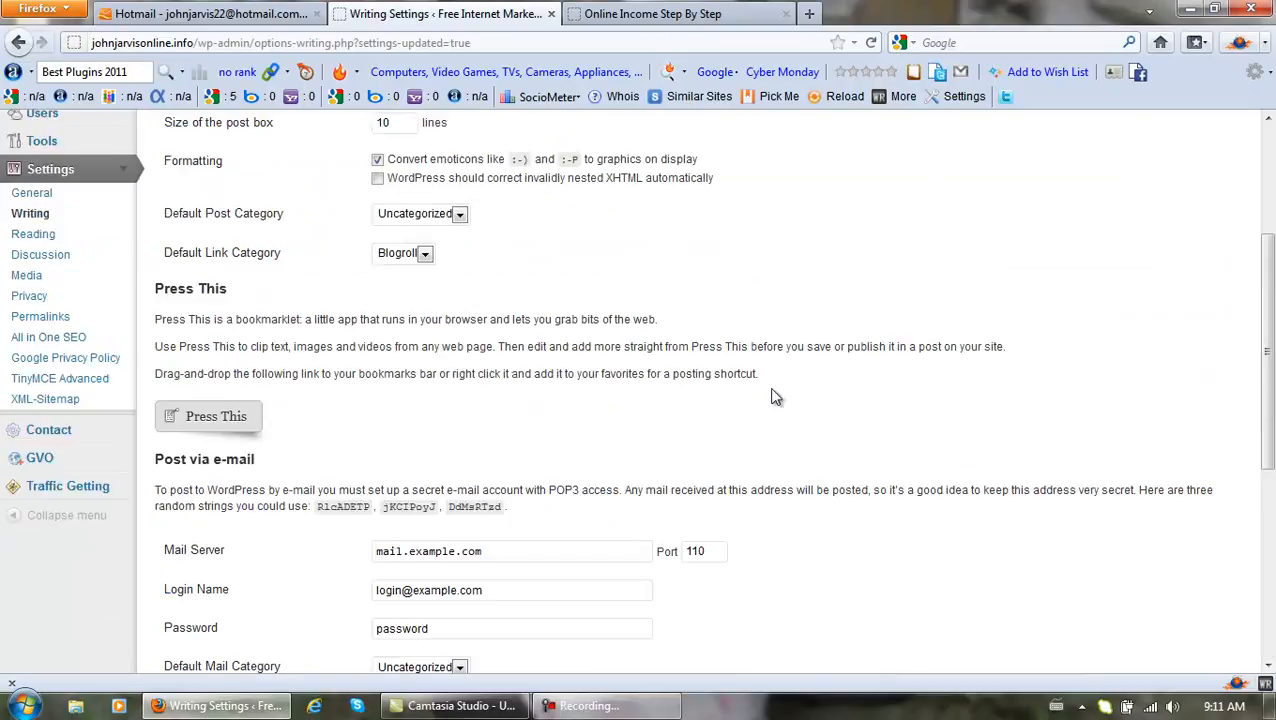
left_click(47, 235)
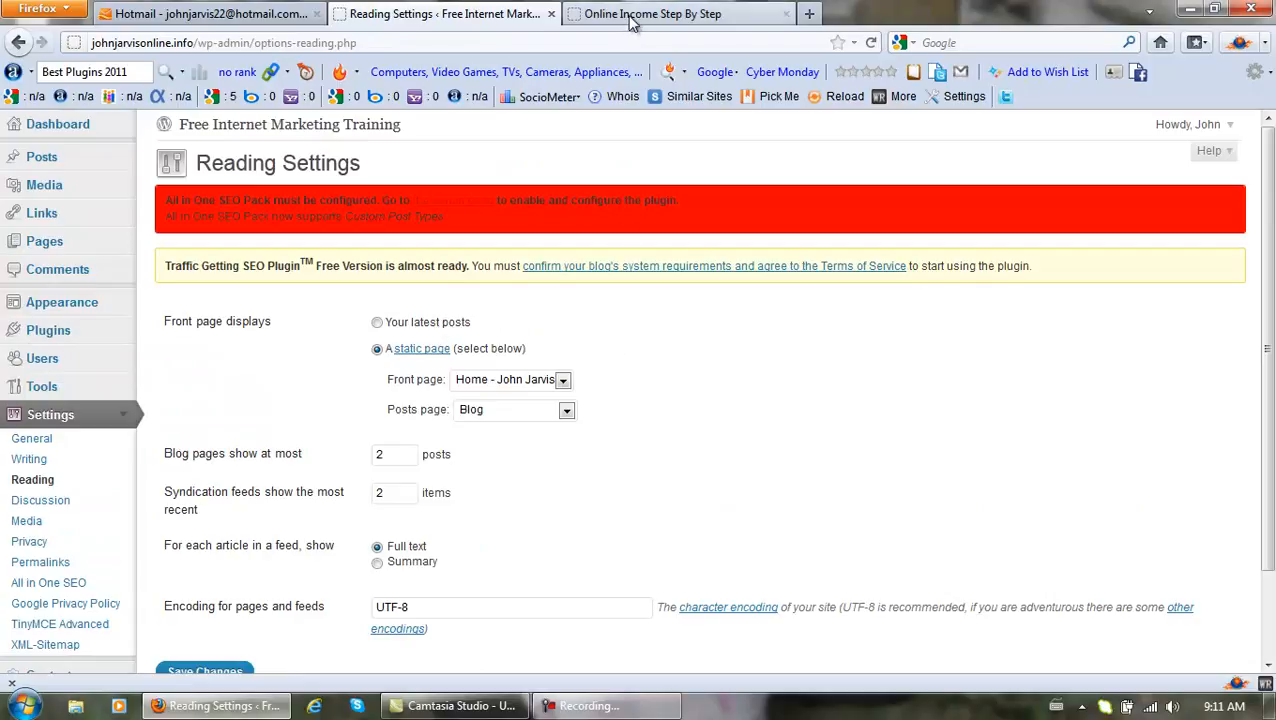
scroll(660, 393, "down", 2)
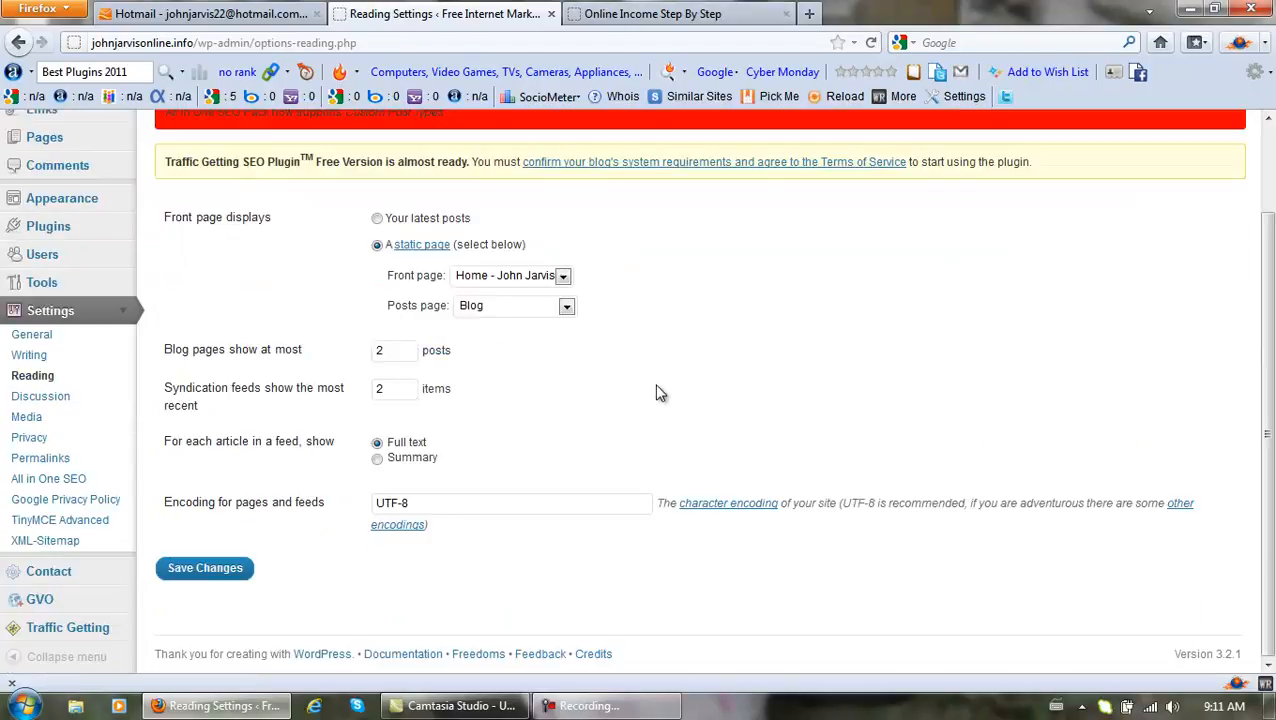
left_click(651, 20)
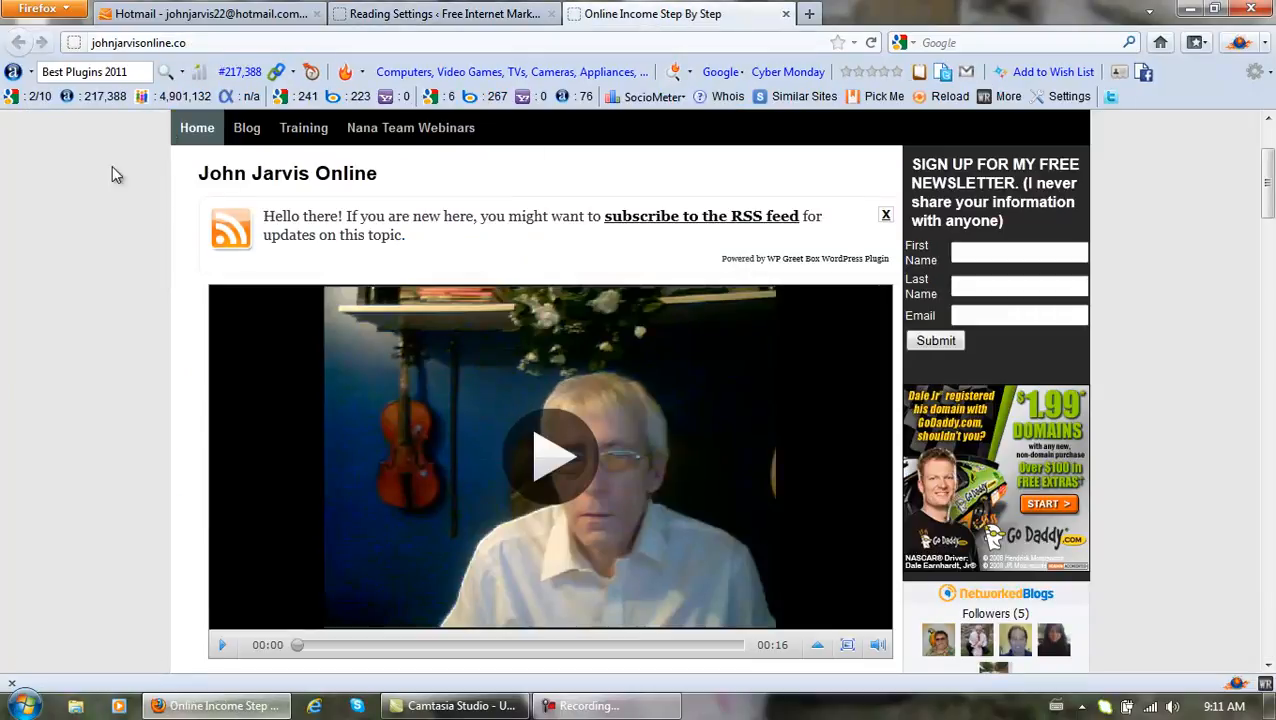
mouse_move(312, 139)
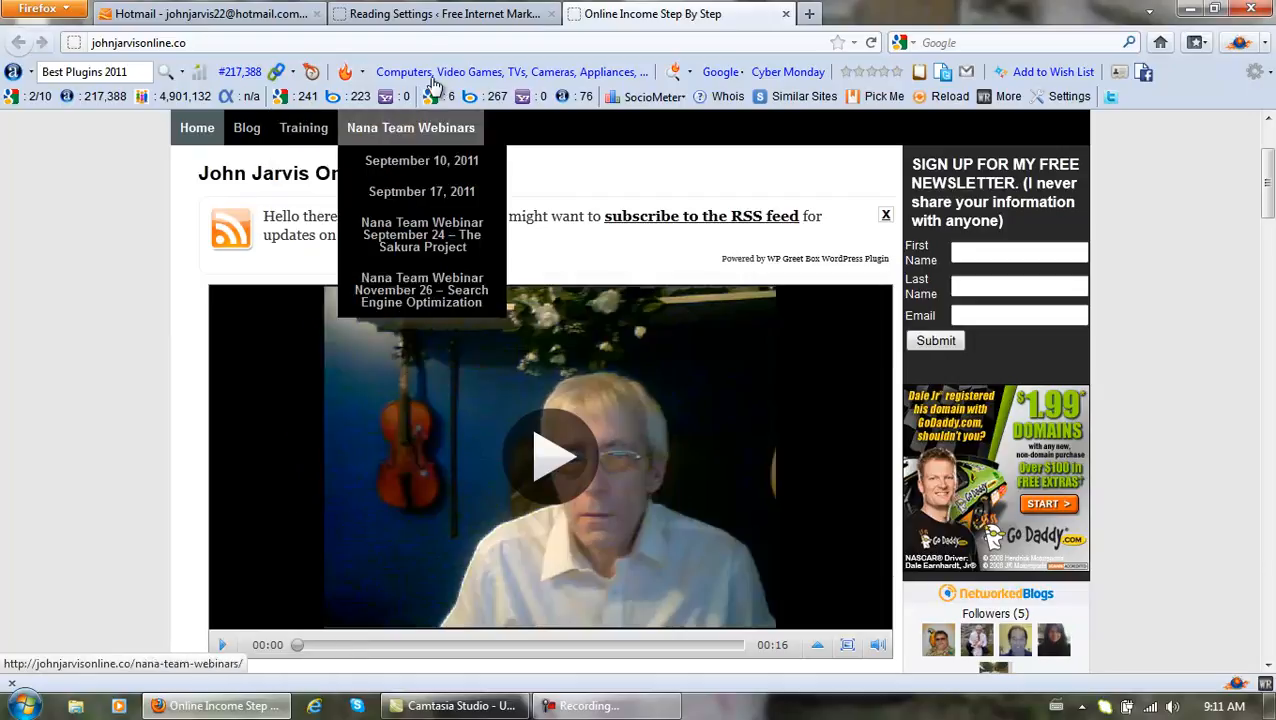
left_click(435, 18)
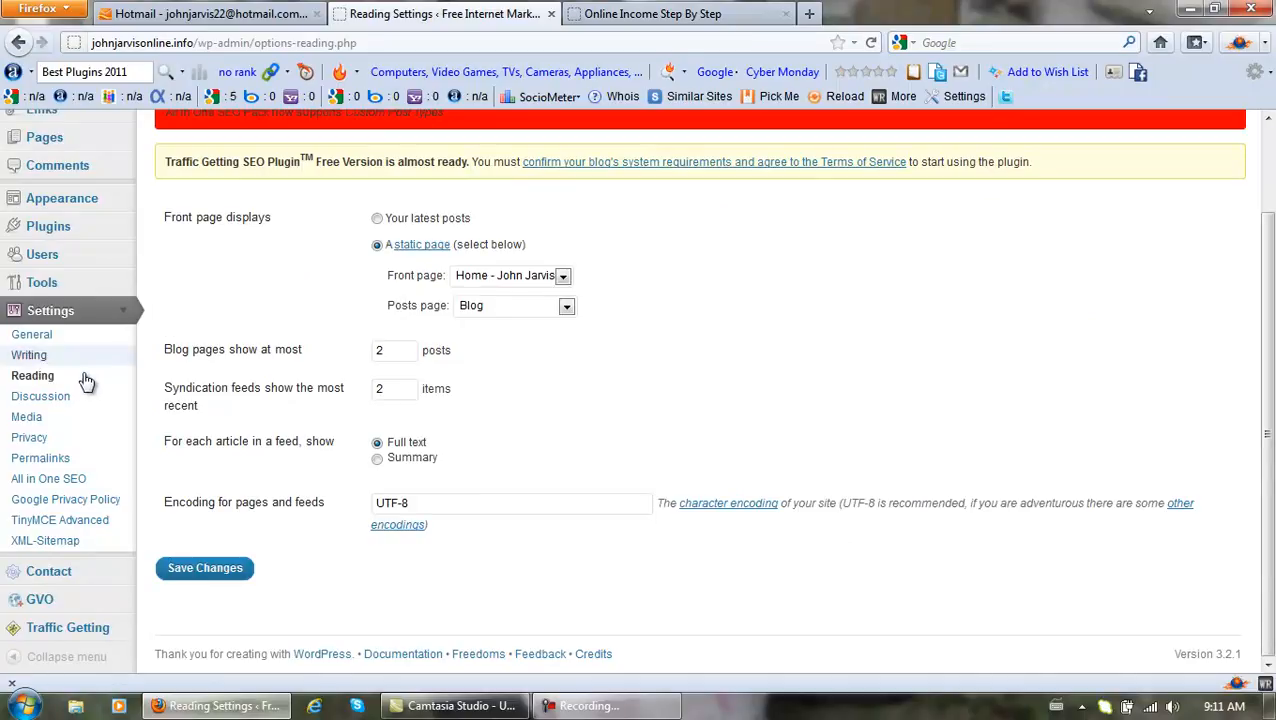
Turn off 'Attempt to notify any blogs linked to from the article' and save Discussion settings.
left_click(55, 405)
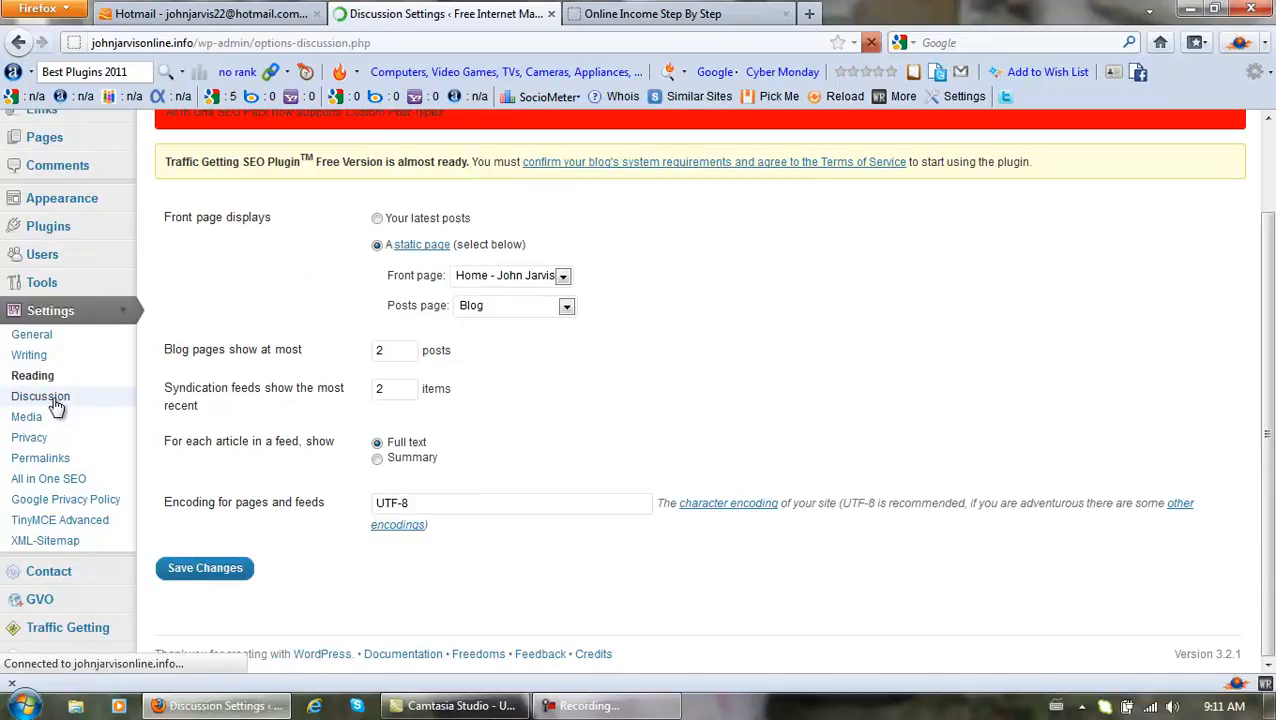
left_click(589, 705)
left_click(1186, 625)
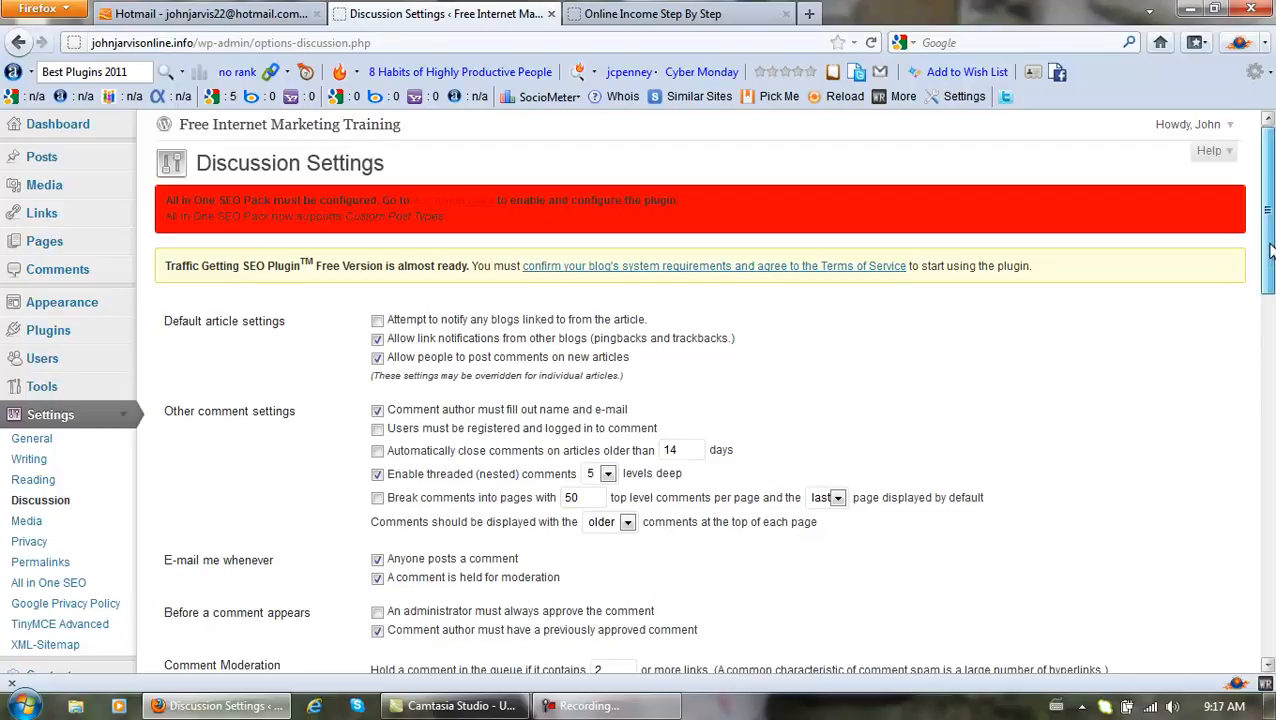
left_click_drag(1269, 250, 1272, 612)
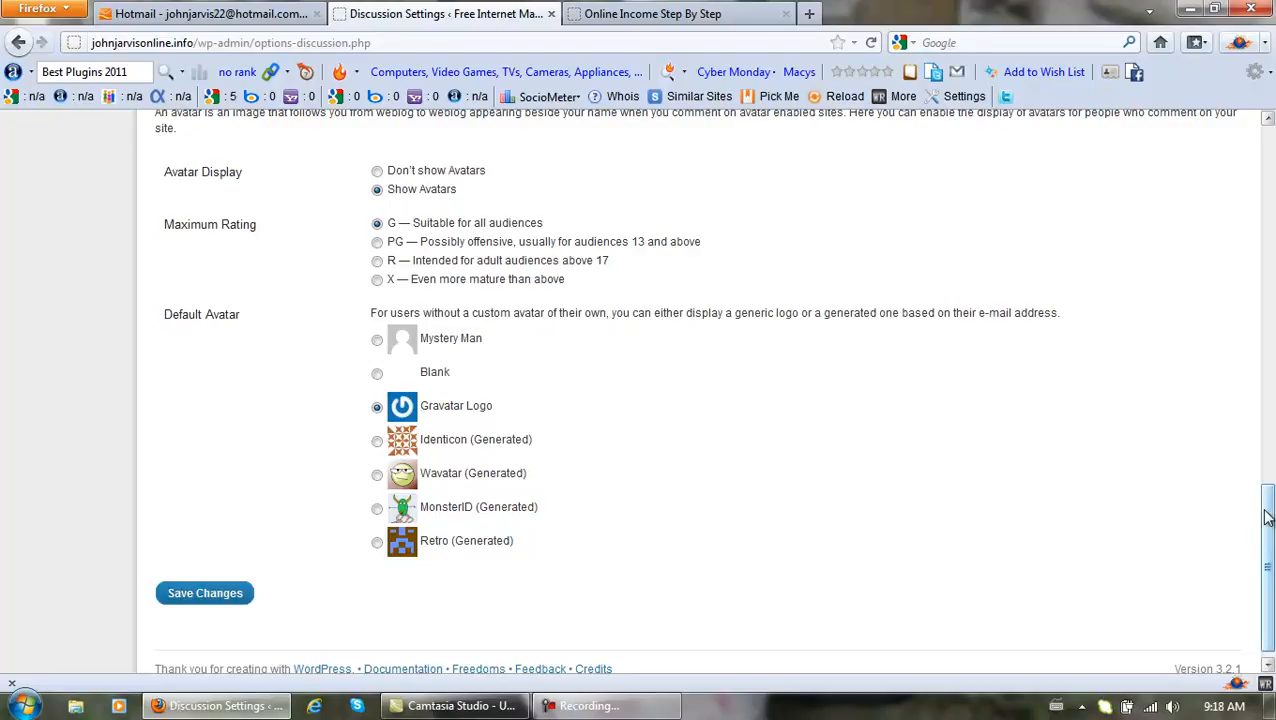
scroll(1263, 517, "down", 1)
left_click(238, 582)
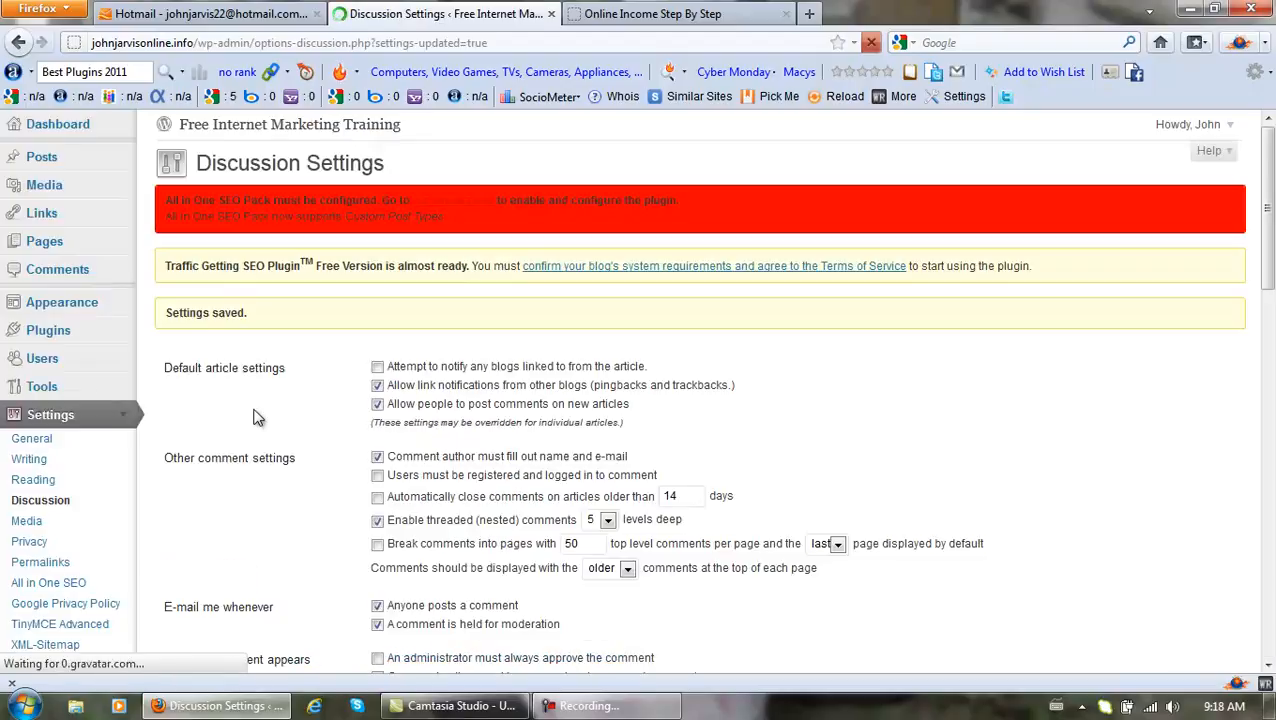
left_click(26, 522)
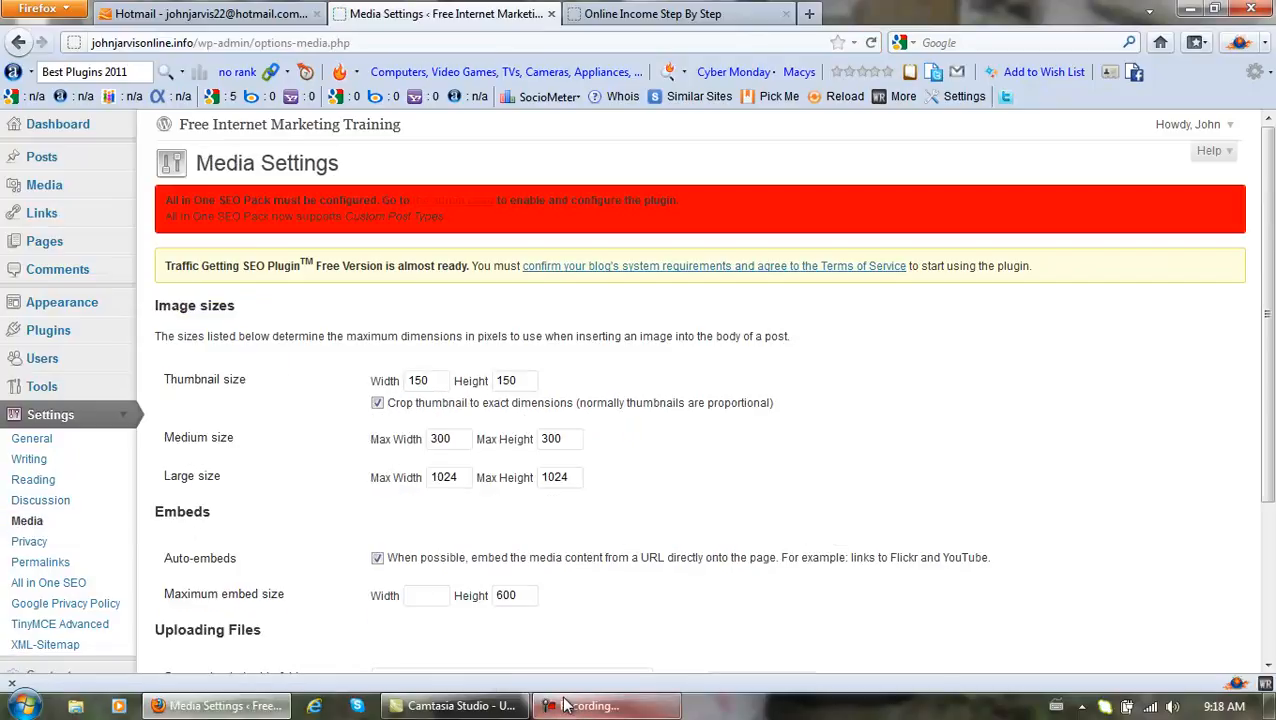
Set the uploads folder to wp-content/uploads, fixing a typo, and save the Media settings.
mouse_move(573, 705)
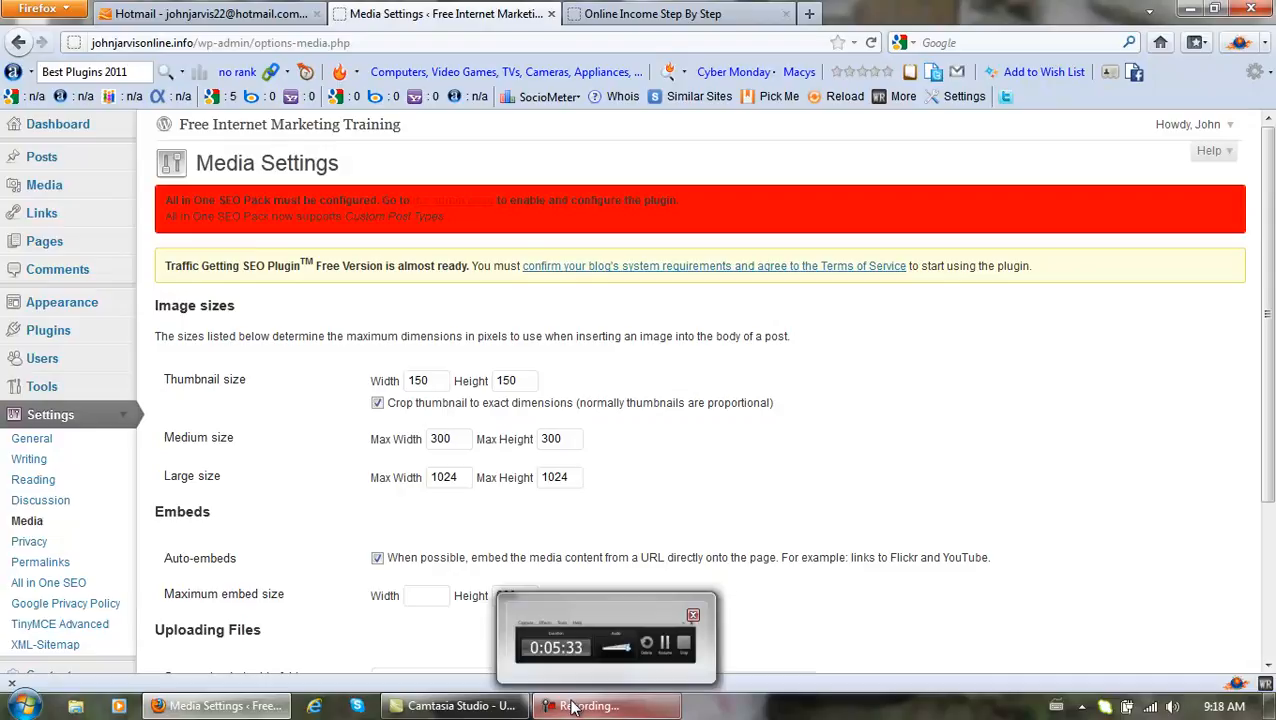
left_click(573, 705)
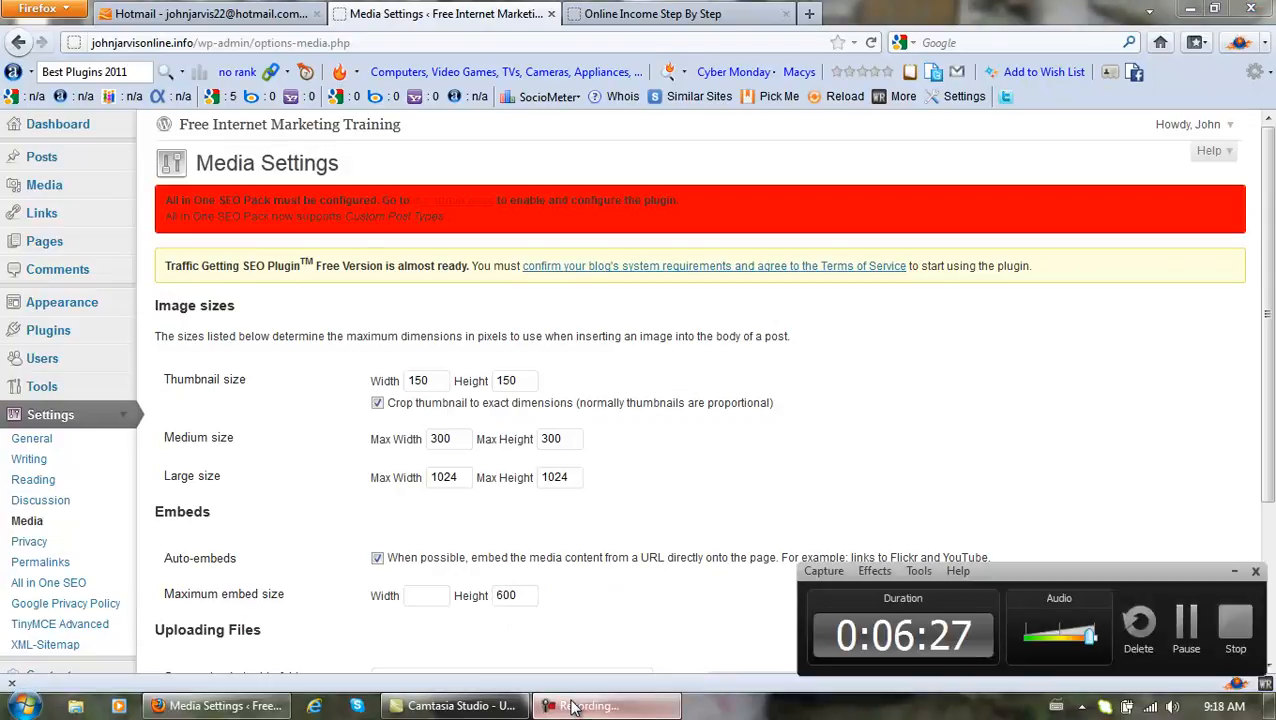
left_click(1187, 628)
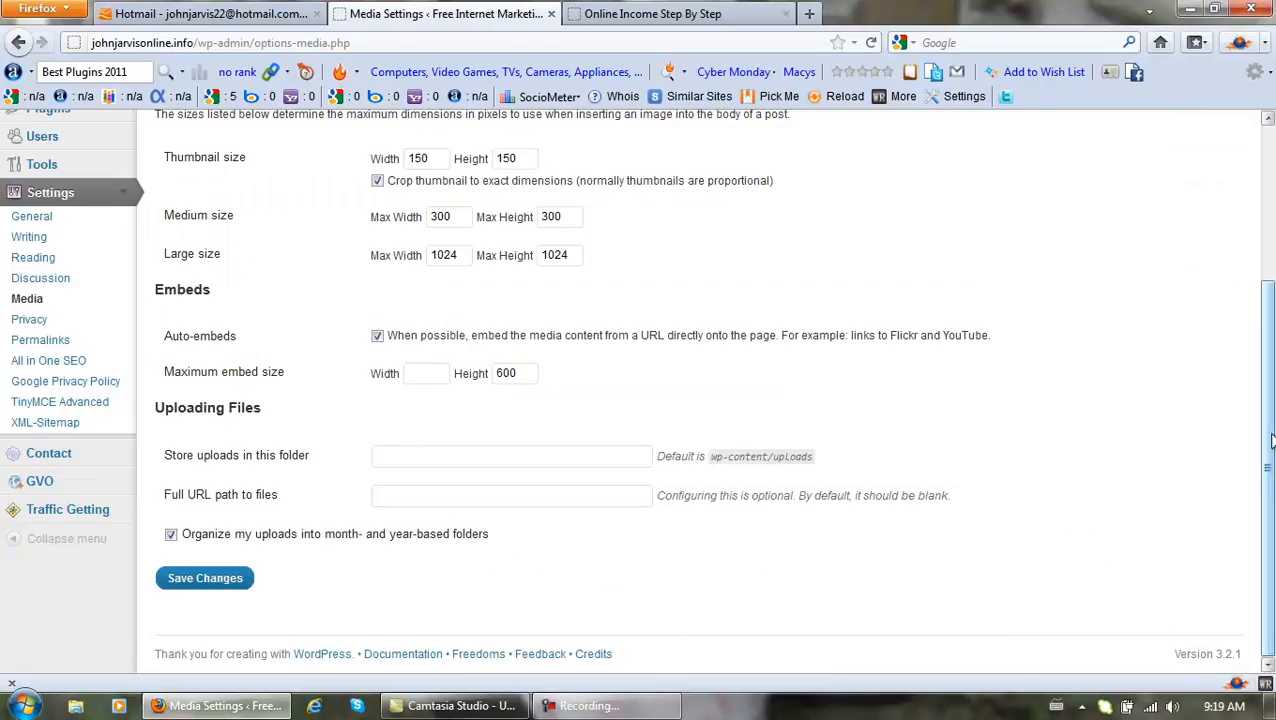
left_click_drag(1264, 452, 1261, 343)
scroll(1261, 343, "down", 4)
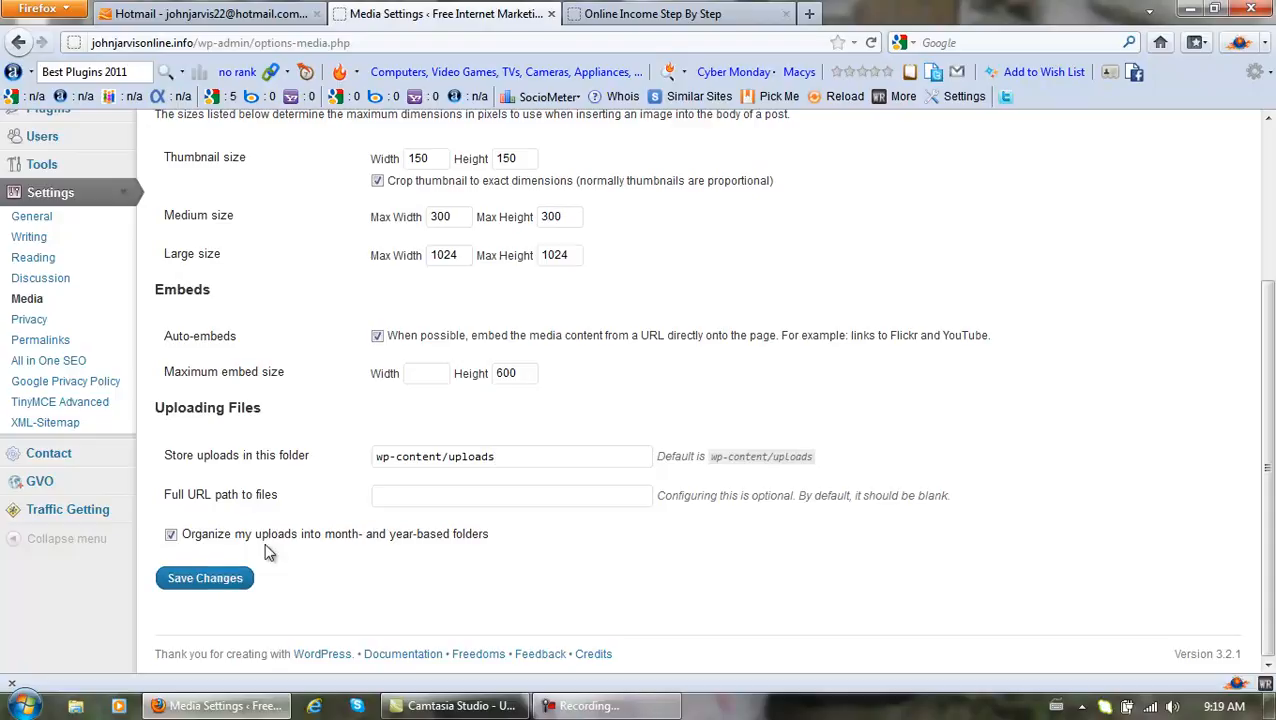
key("BackSpace")
type("l")
left_click(185, 585)
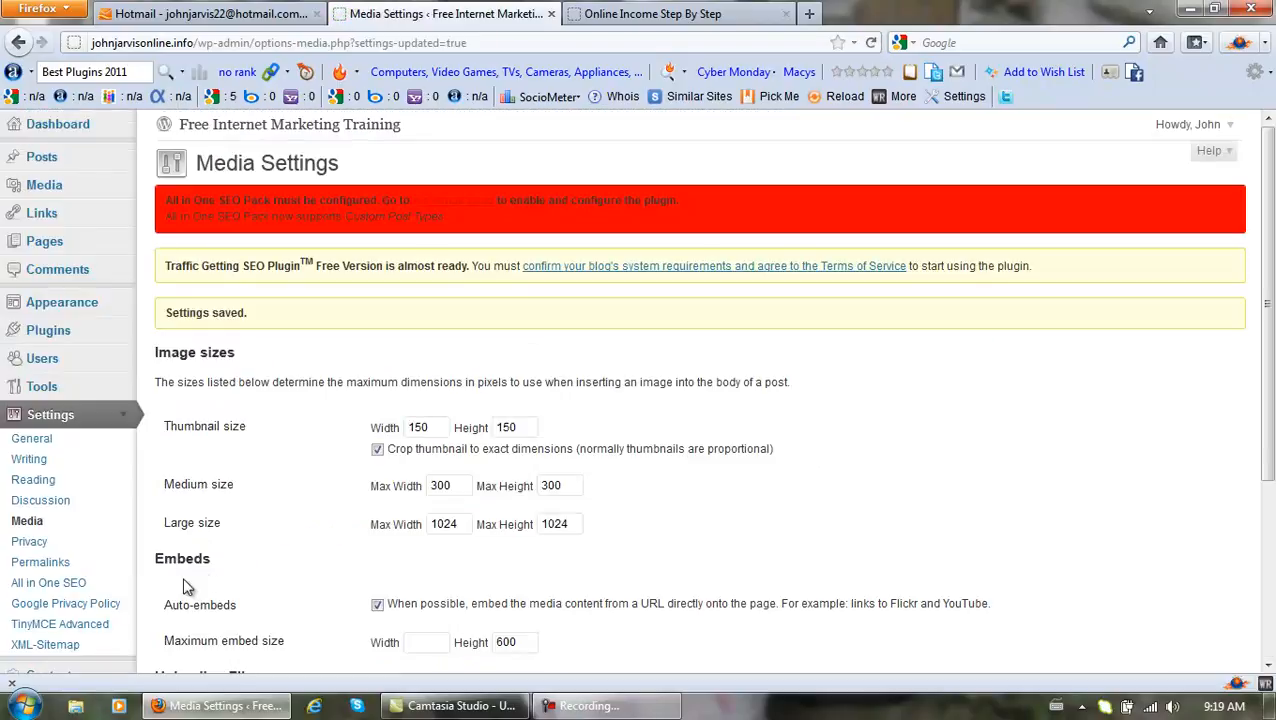
scroll(297, 463, "down", 1)
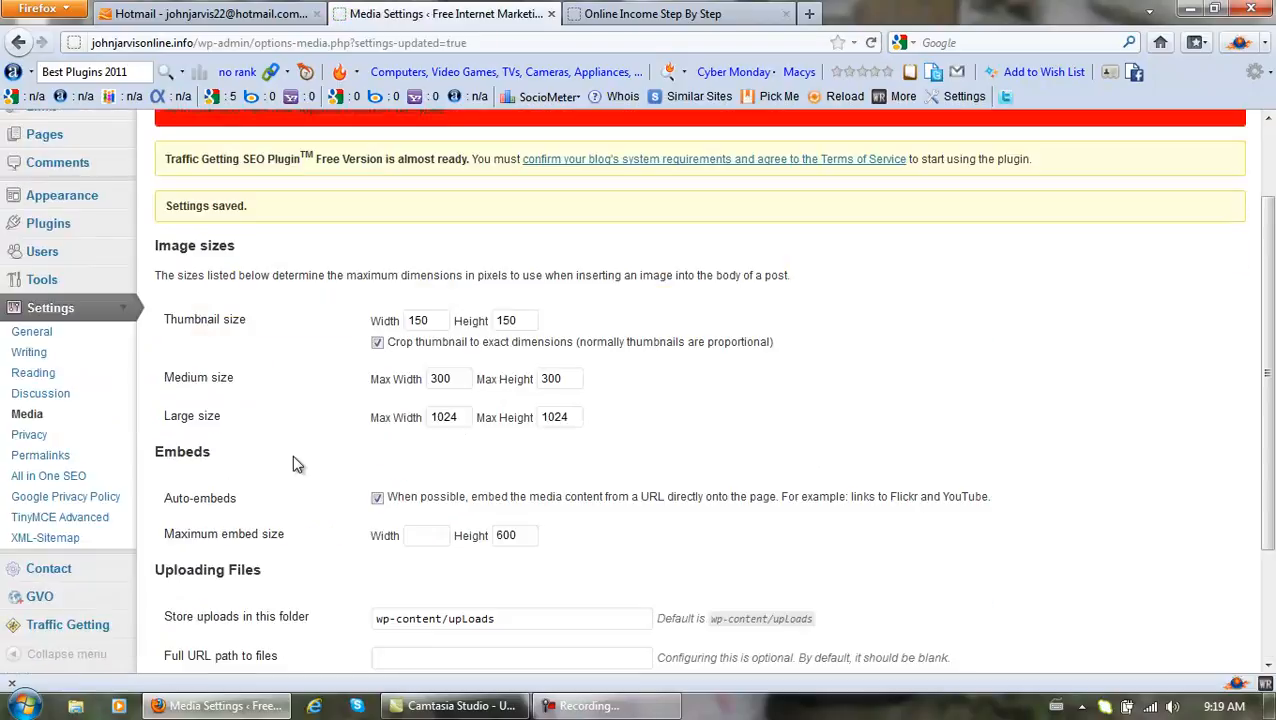
scroll(297, 463, "down", 1)
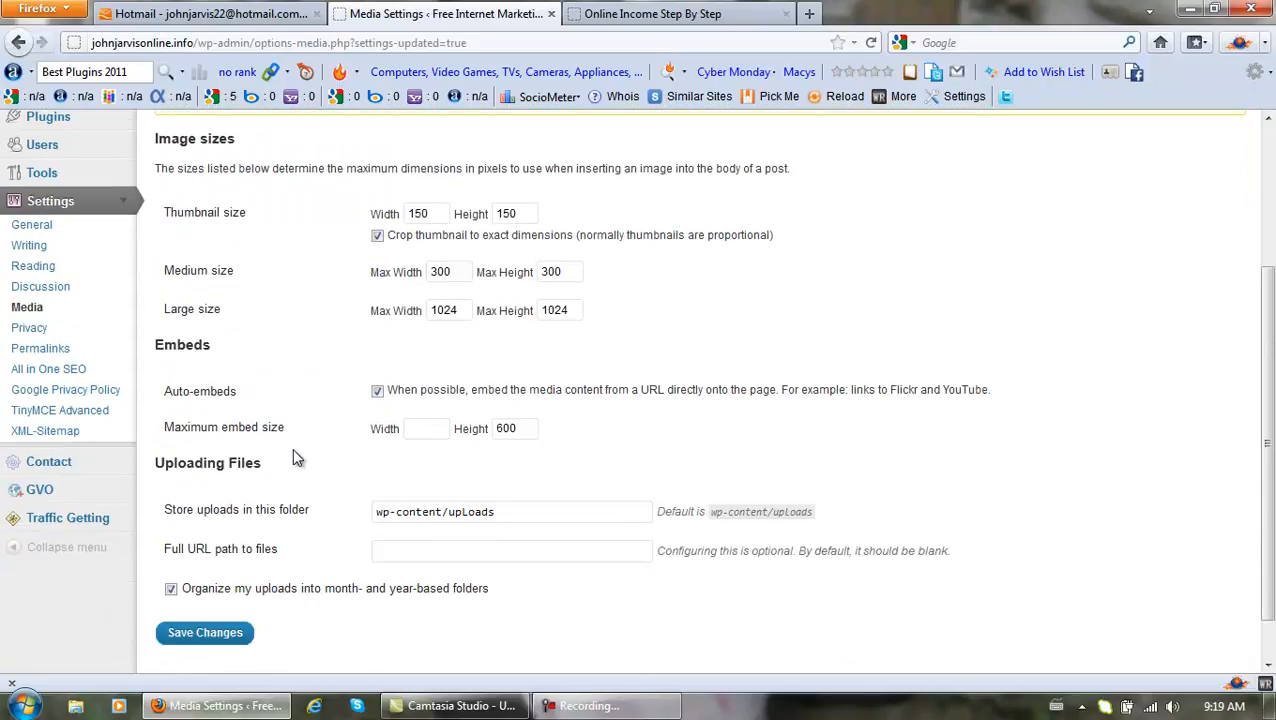
left_click(24, 330)
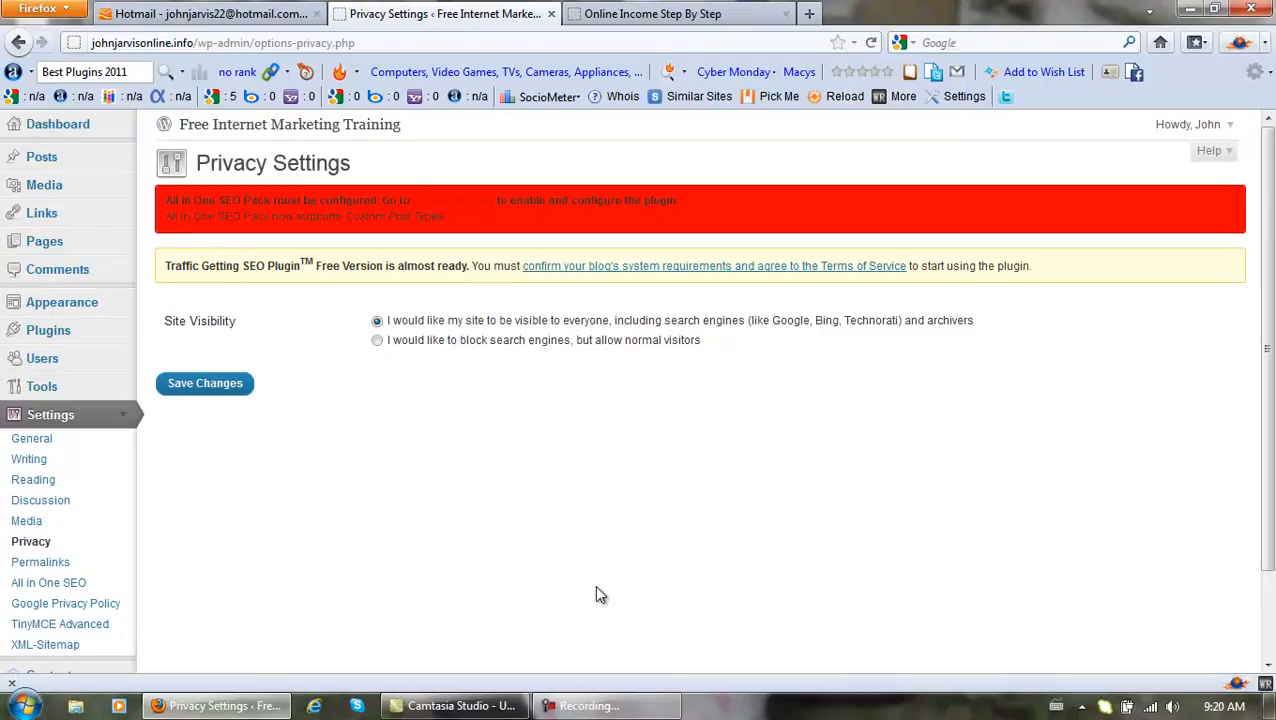
Set Privacy to block search engines but allow normal visitors, and save the setting.
left_click(600, 710)
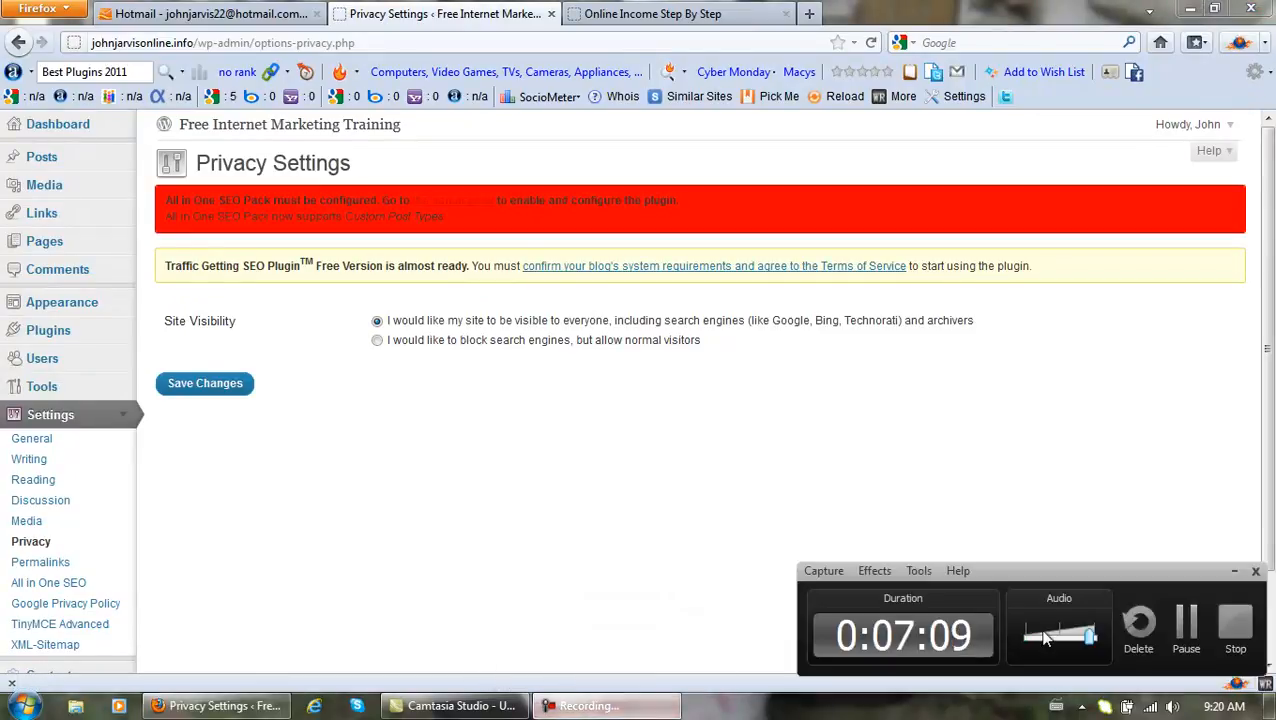
left_click(1181, 613)
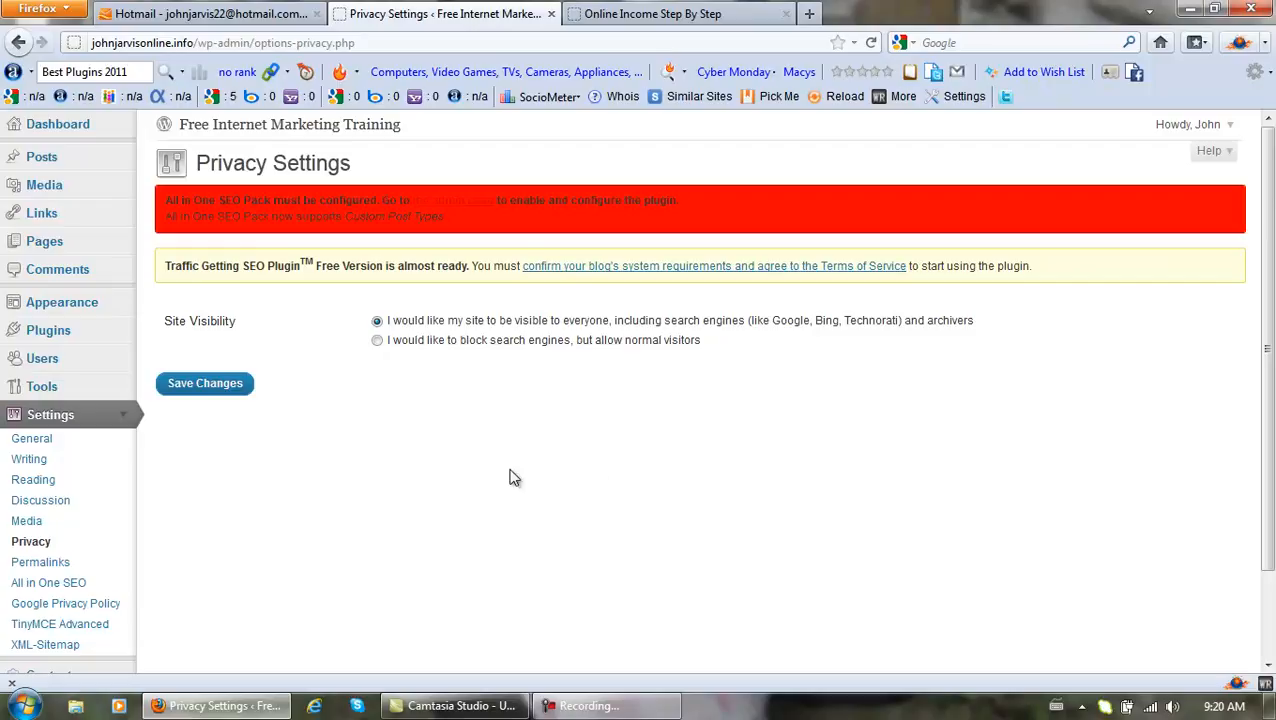
left_click(377, 341)
left_click(216, 389)
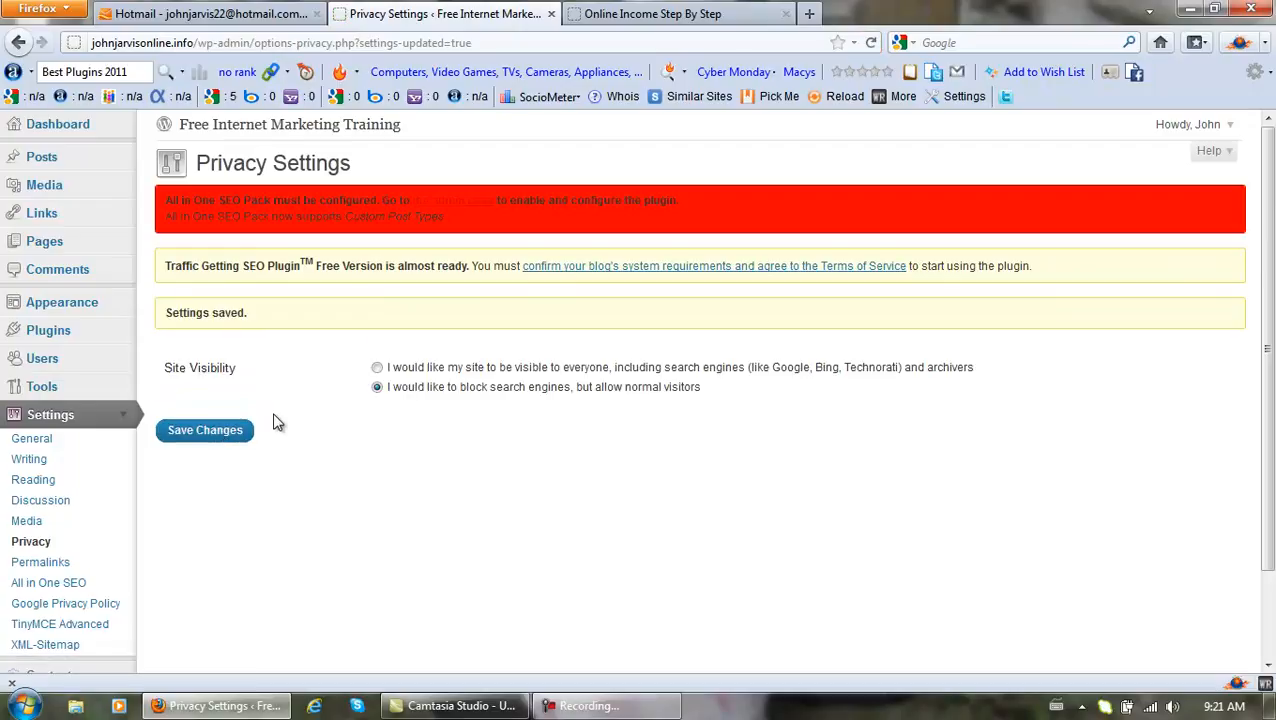
scroll(274, 421, "down", 2)
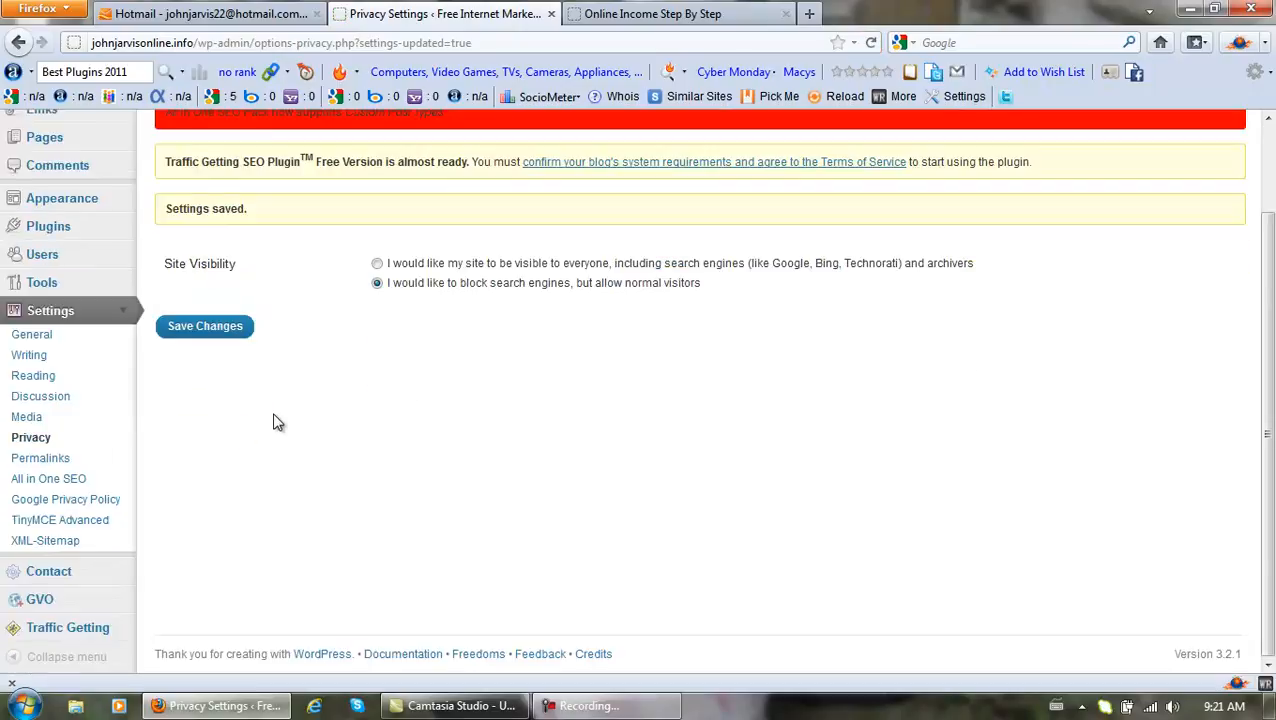
Choose a Custom Structure in Permalink Settings and paste %postname% into it.
left_click(58, 466)
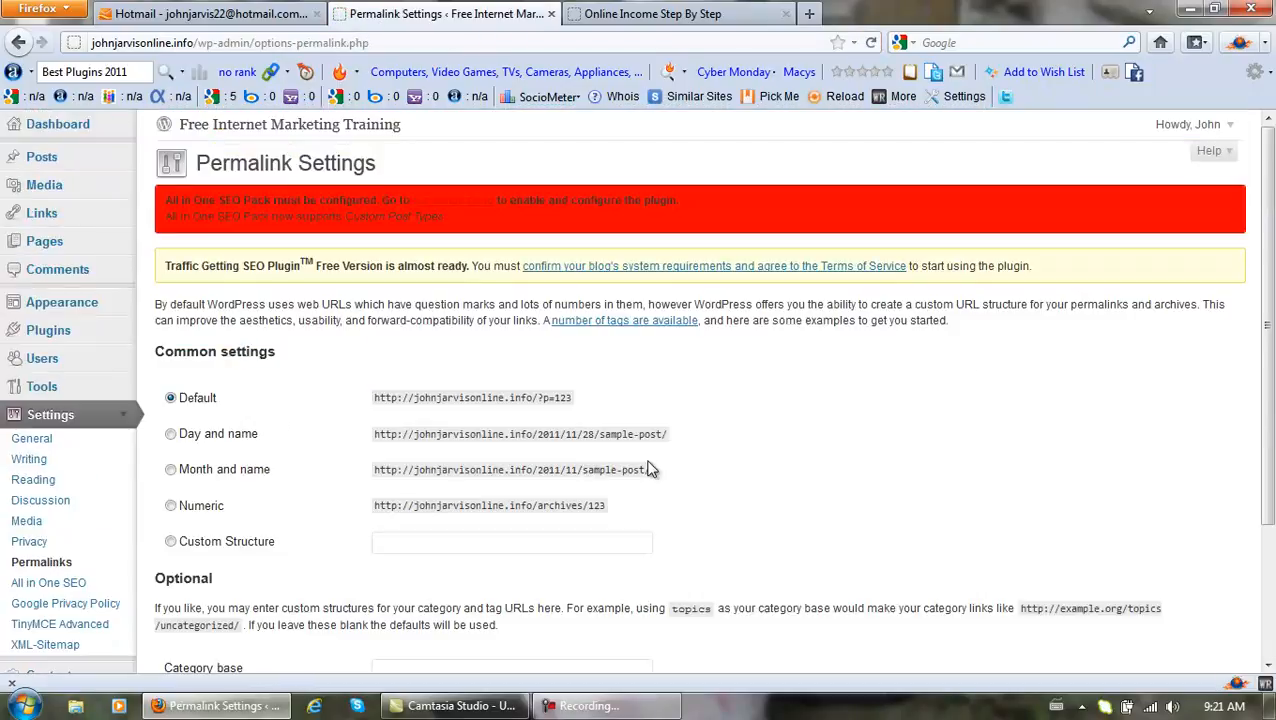
left_click(594, 710)
left_click(1180, 620)
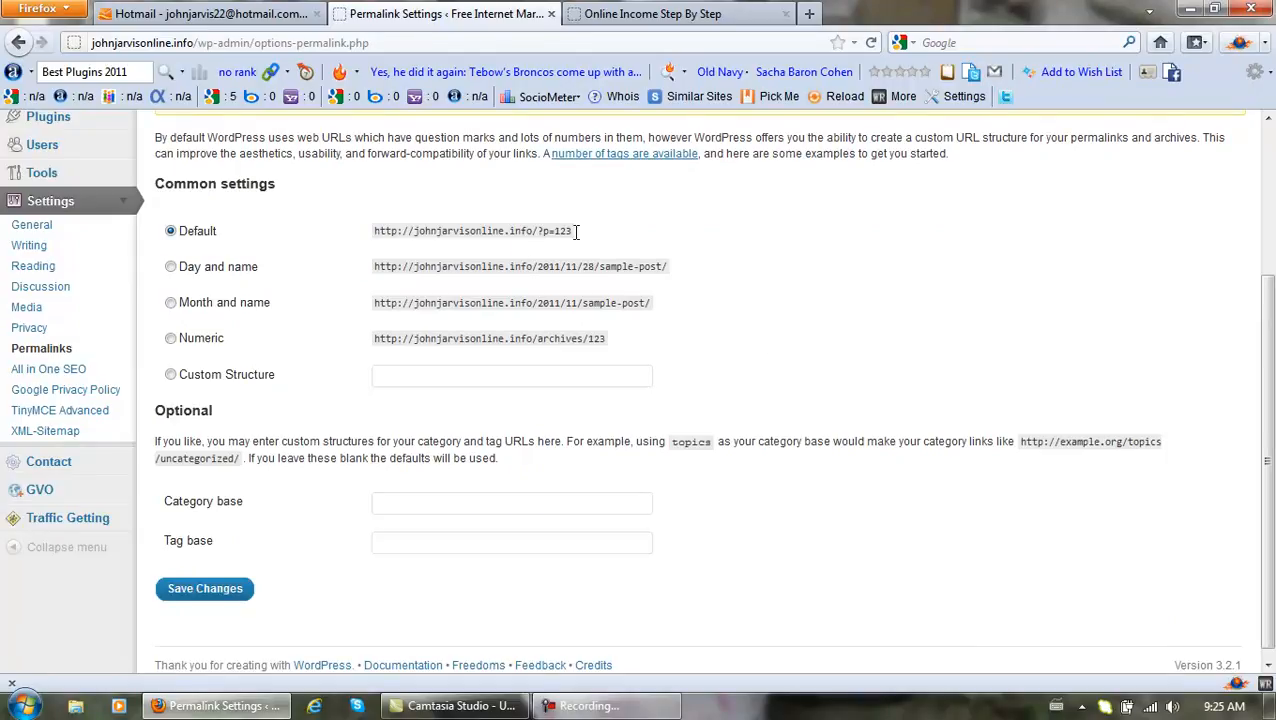
left_click(170, 375)
type("%postname%")
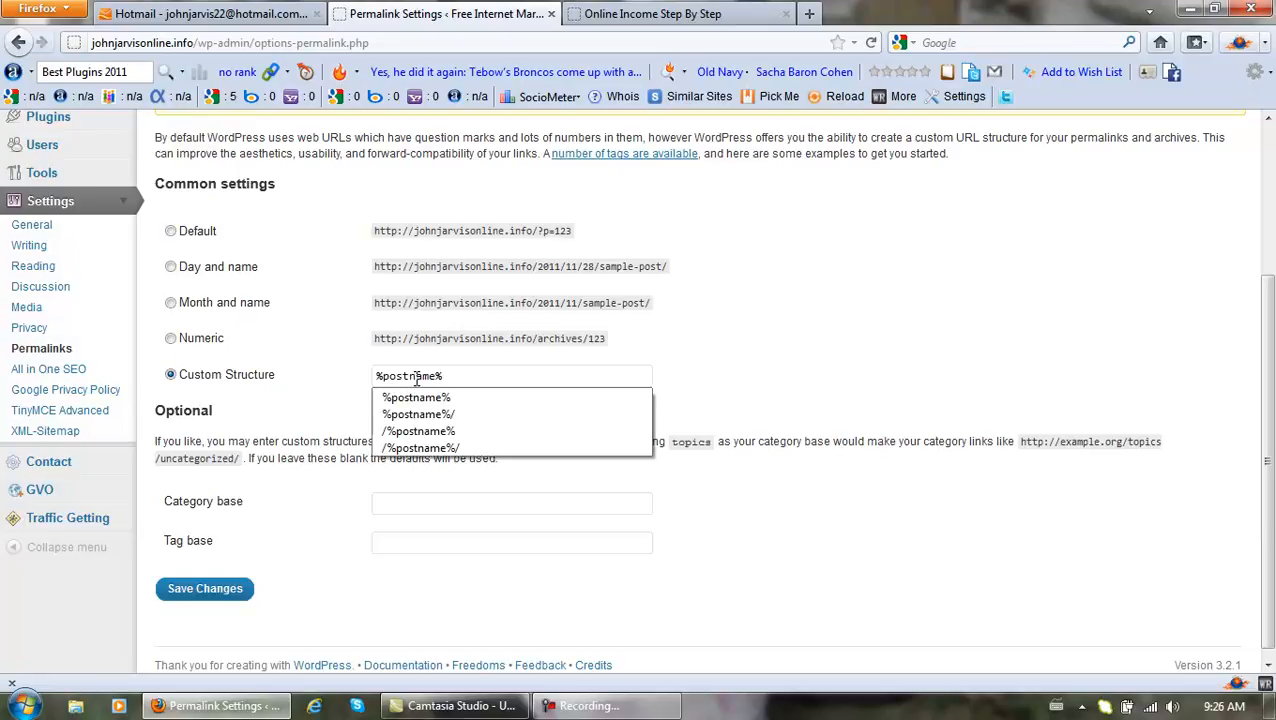
Finish the custom structure as /%postname% without a trailing slash and save the permalinks.
left_click(434, 397)
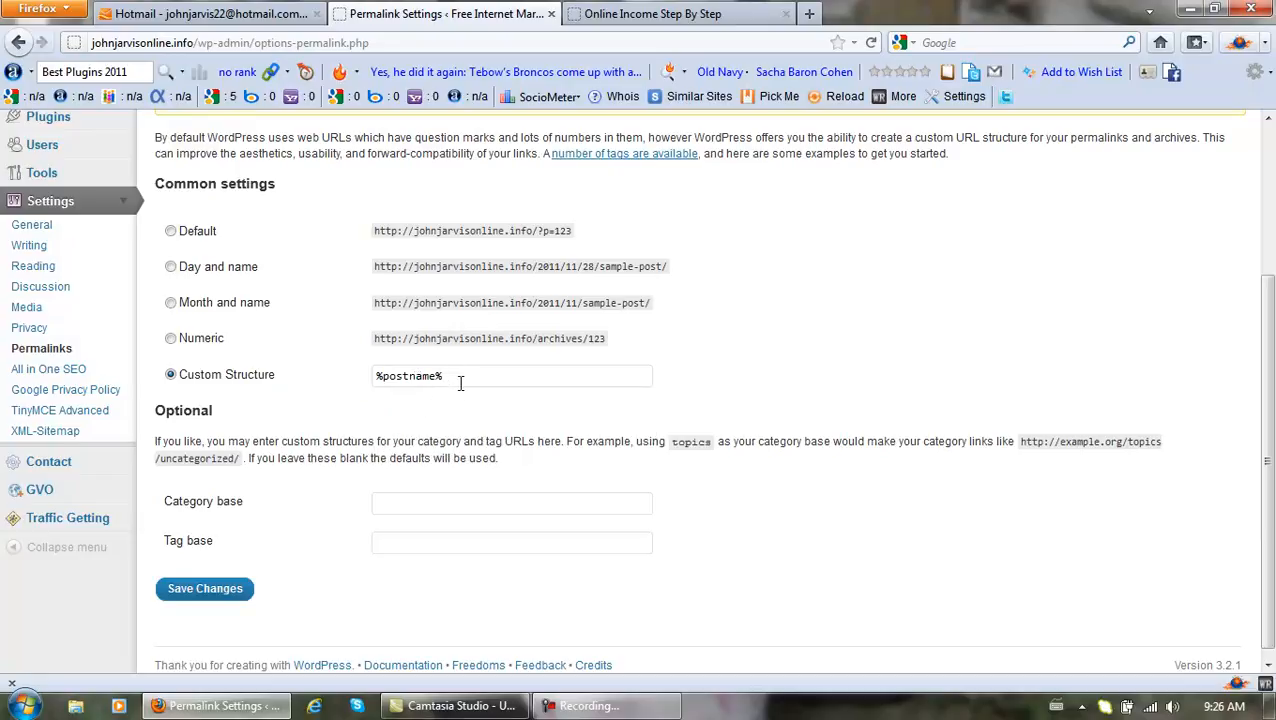
type("/")
key("BackSpace")
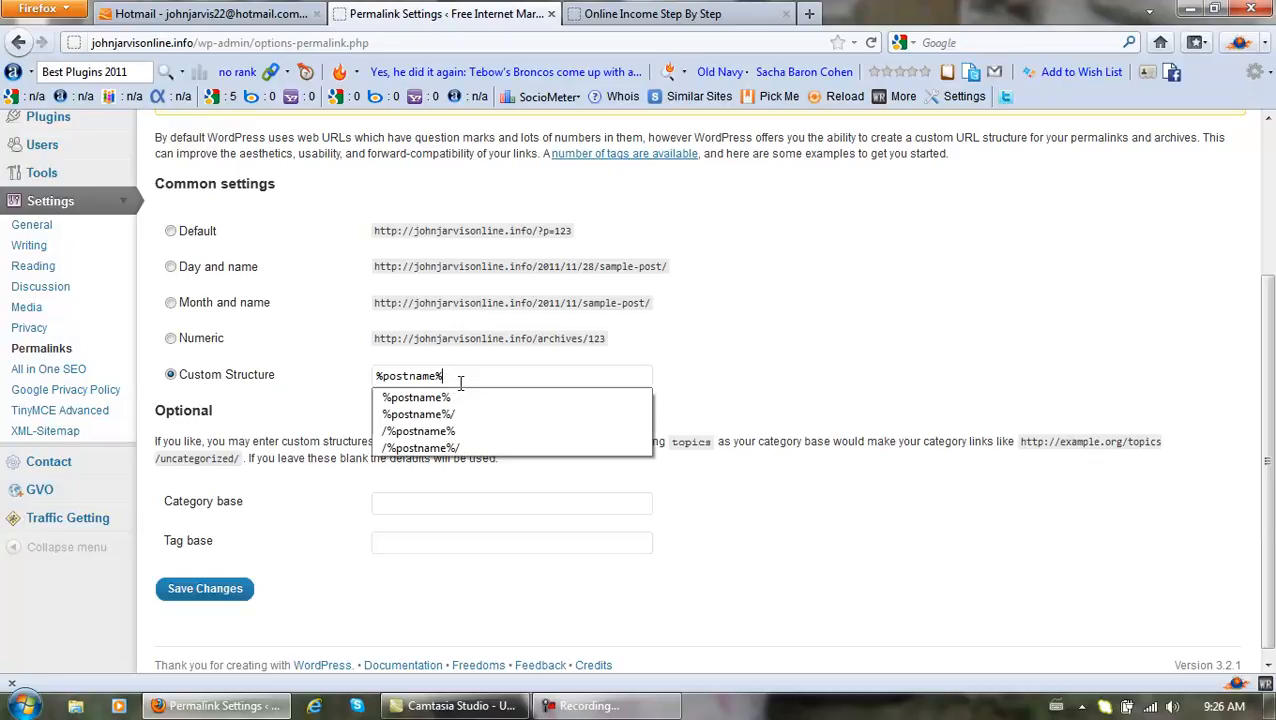
left_click(301, 405)
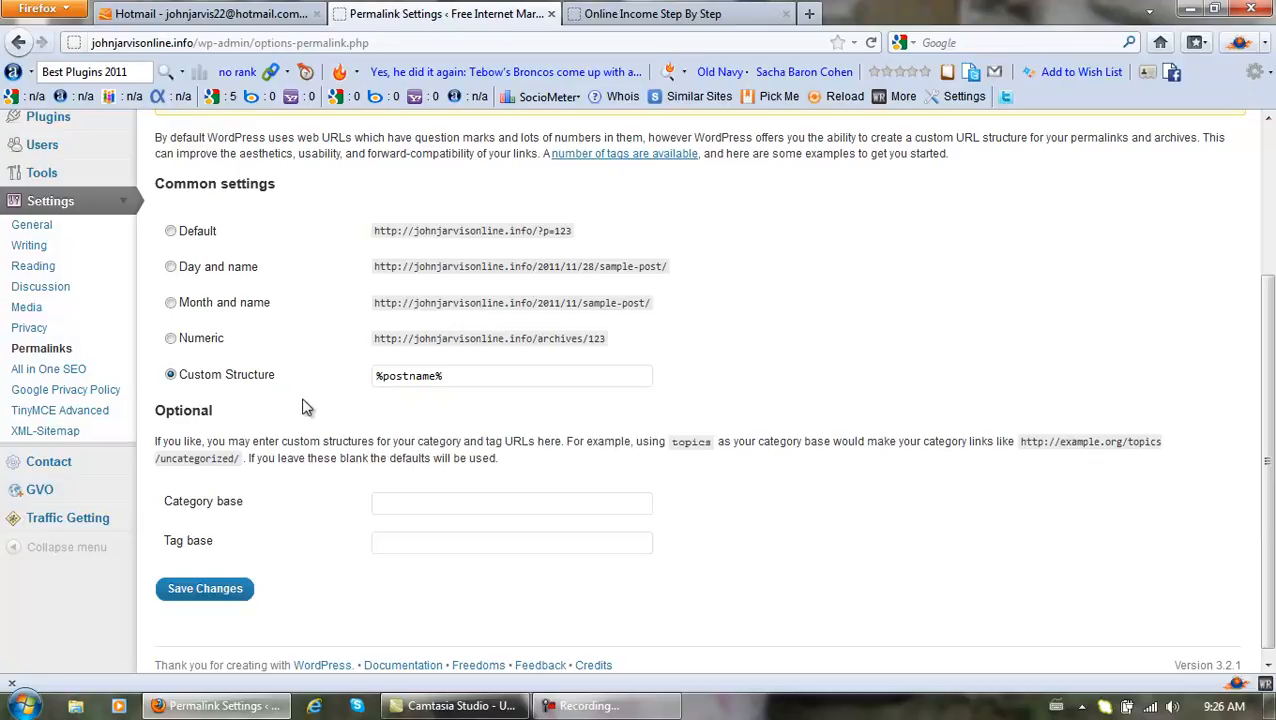
left_click(236, 593)
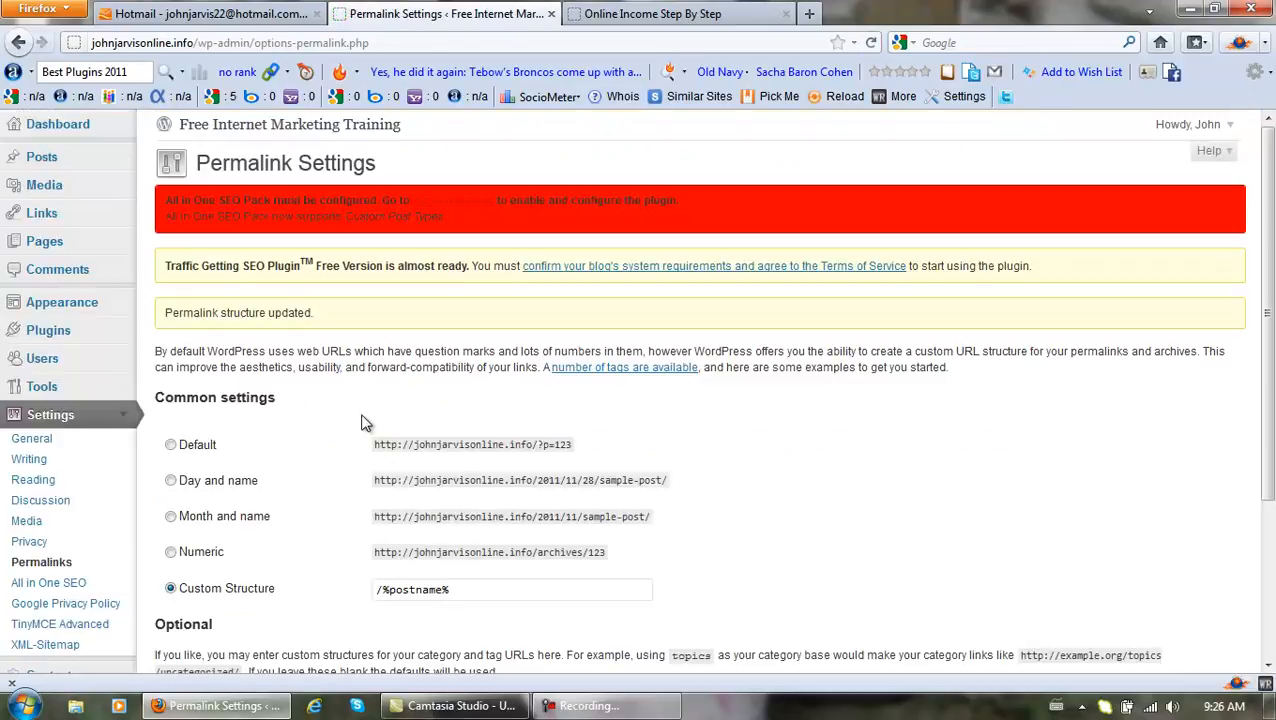
left_click_drag(1272, 372, 1265, 493)
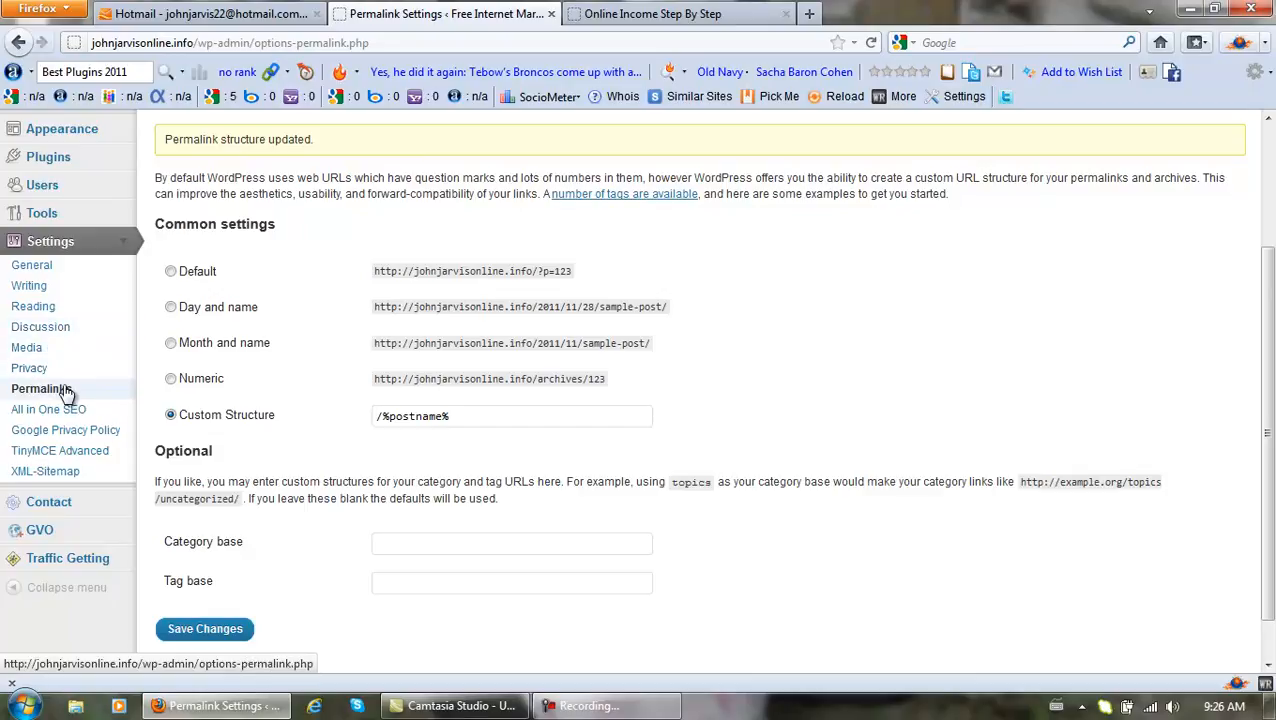
left_click(590, 706)
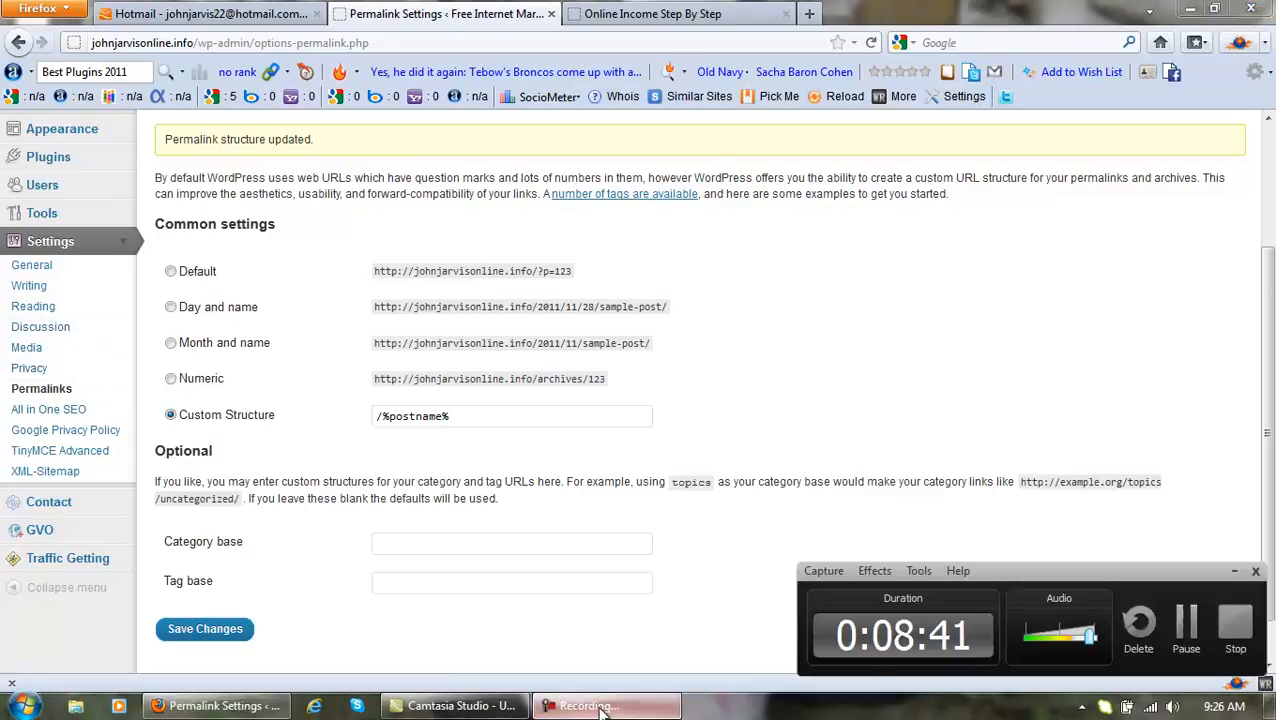
left_click(1186, 624)
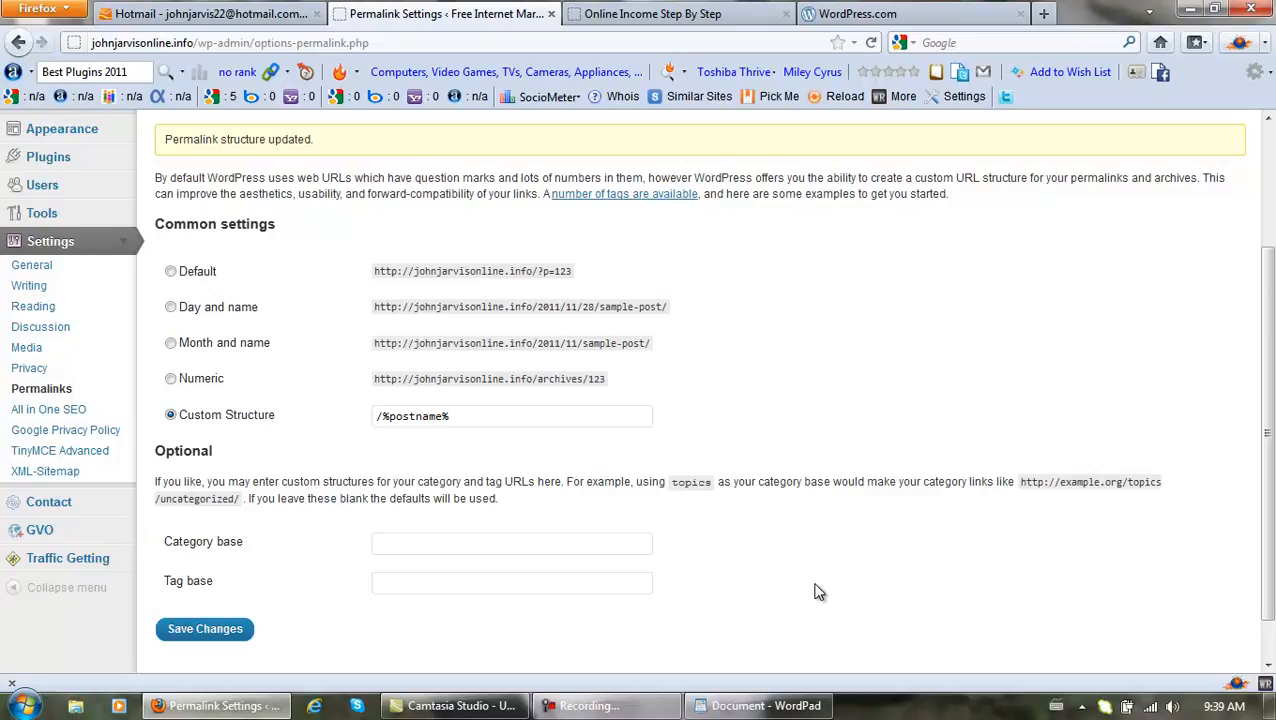
Collapse Settings and review the Installed Plugins list, including Akismet.
left_click(124, 244)
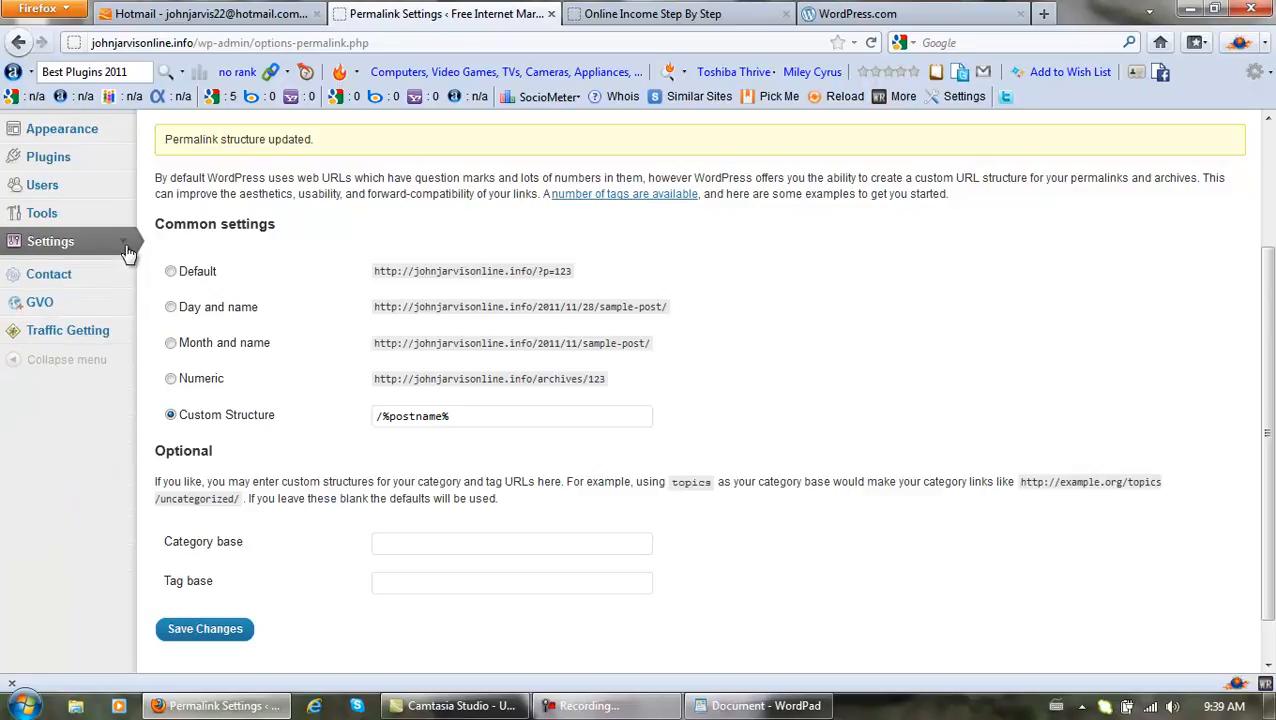
left_click(124, 162)
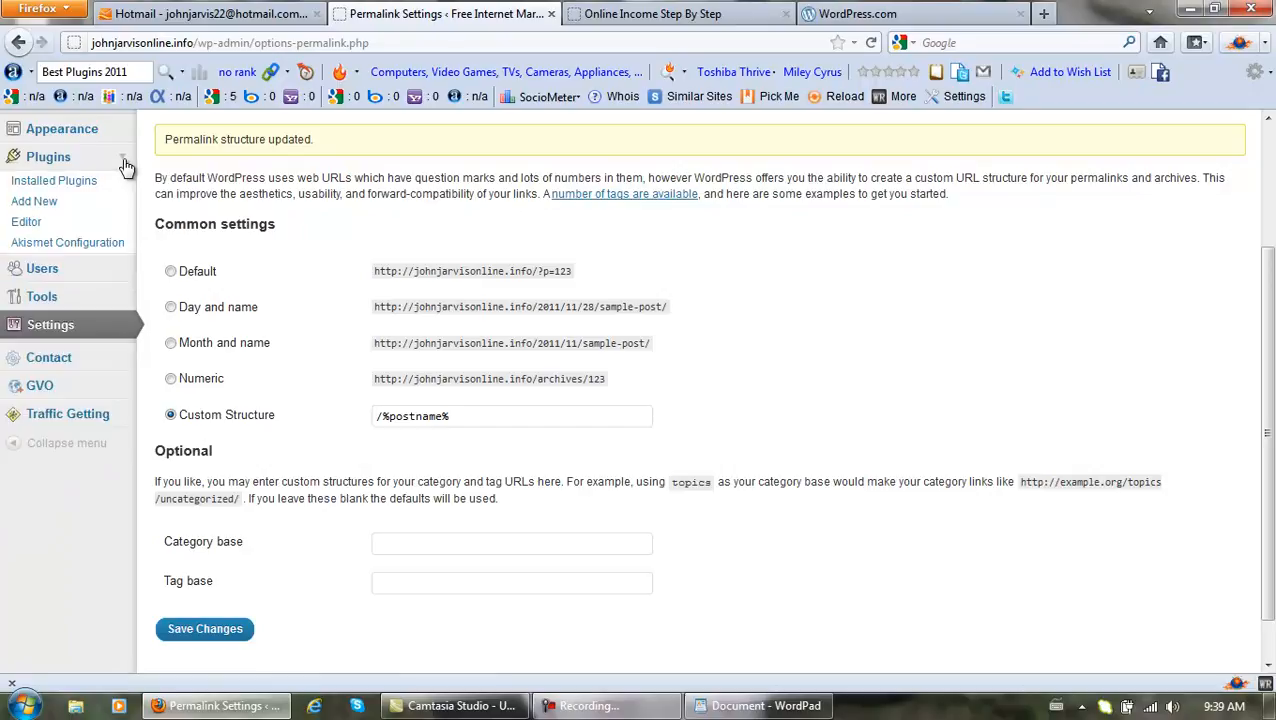
left_click(114, 180)
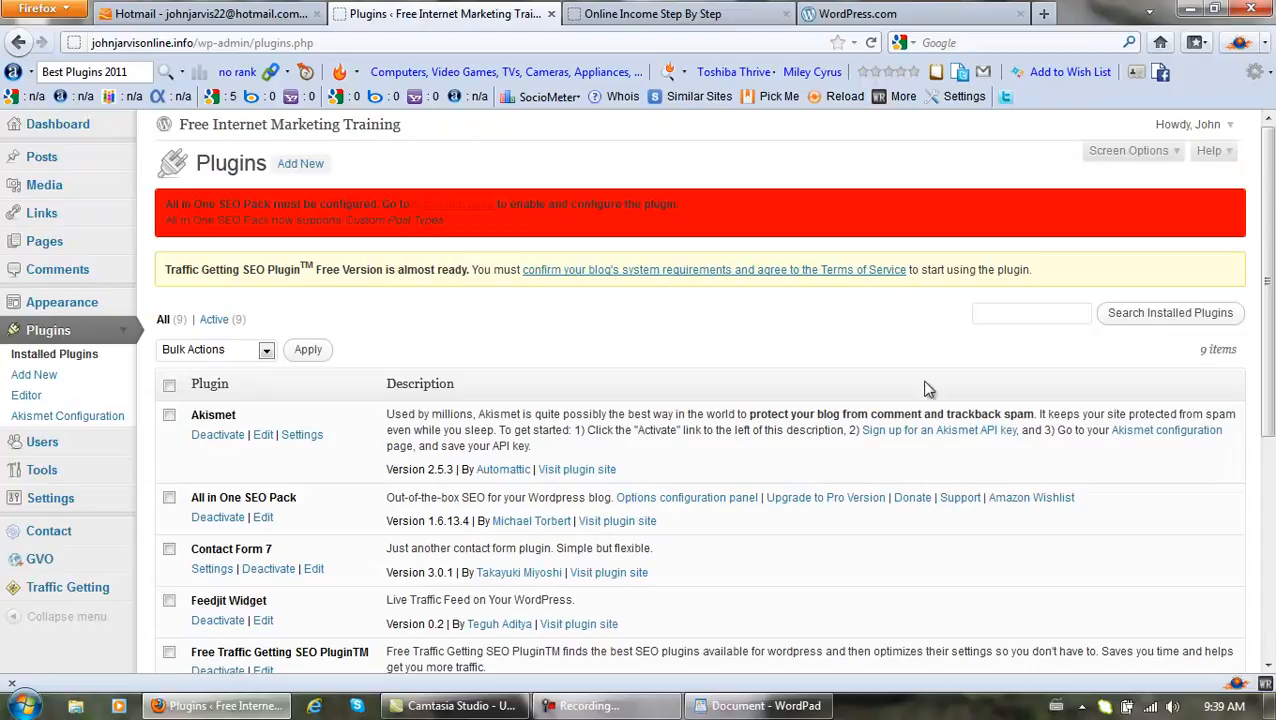
left_click_drag(1268, 294, 1270, 436)
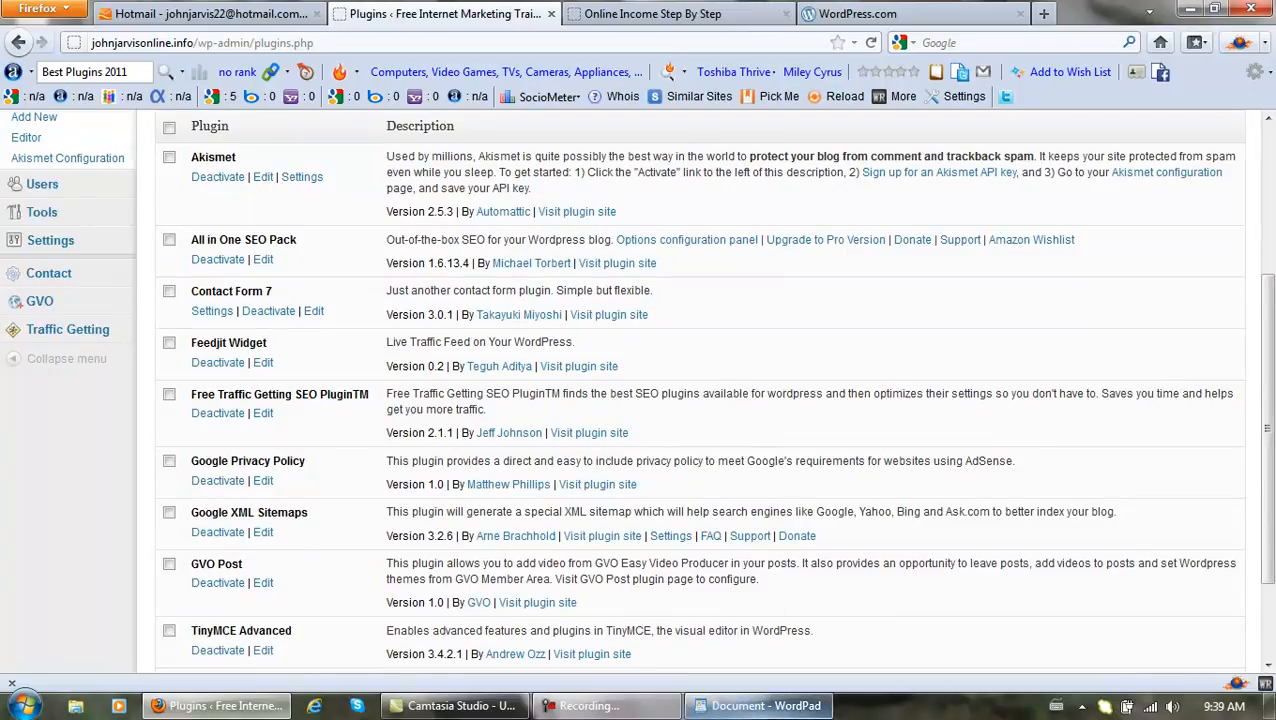
Glance at the WordPad login notes, then switch to the WordPress.com signup form.
left_click(766, 710)
left_click(766, 706)
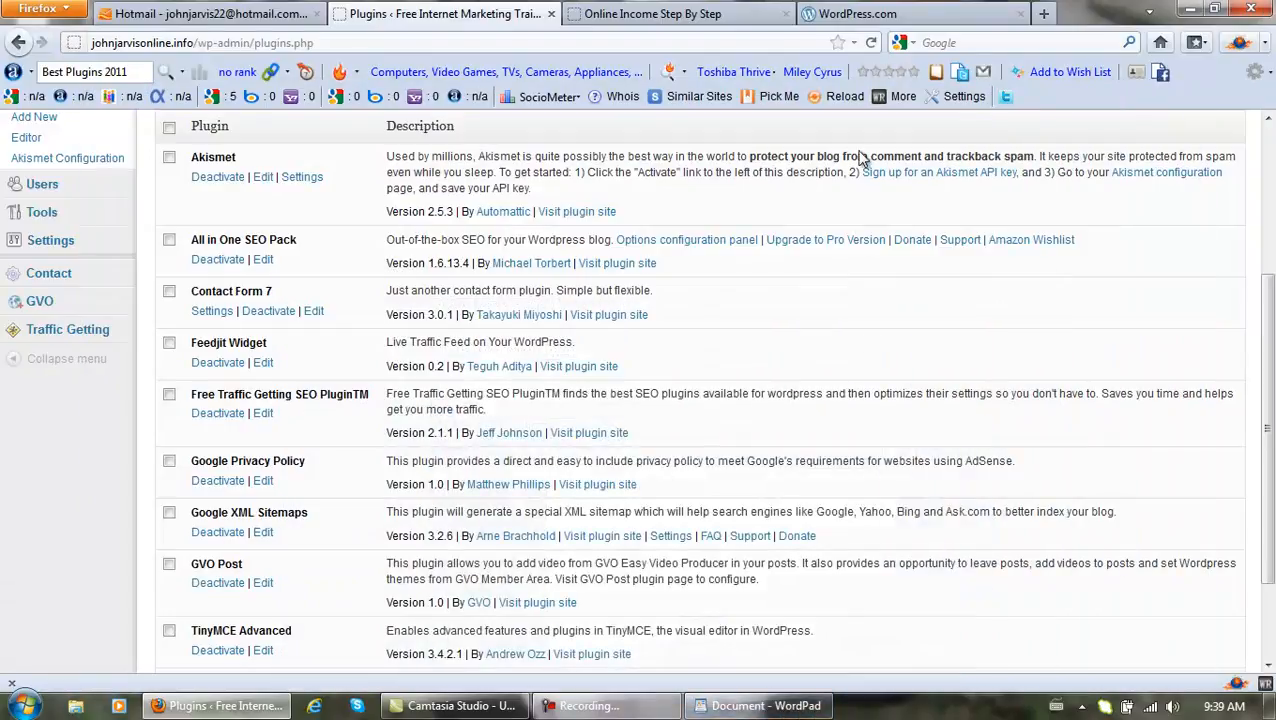
left_click(843, 18)
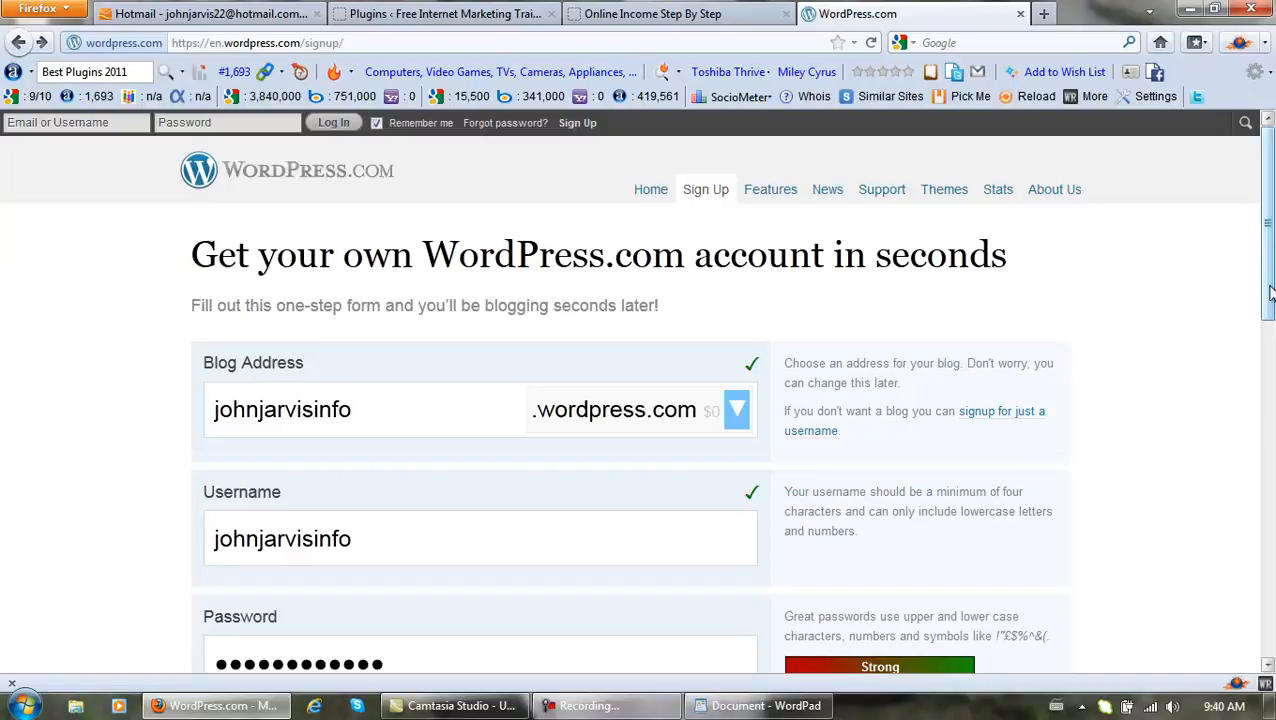
Submit the filled WordPress.com signup with Create Blog, then return to the Installed Plugins page.
left_click_drag(1268, 294, 1270, 615)
left_click(664, 572)
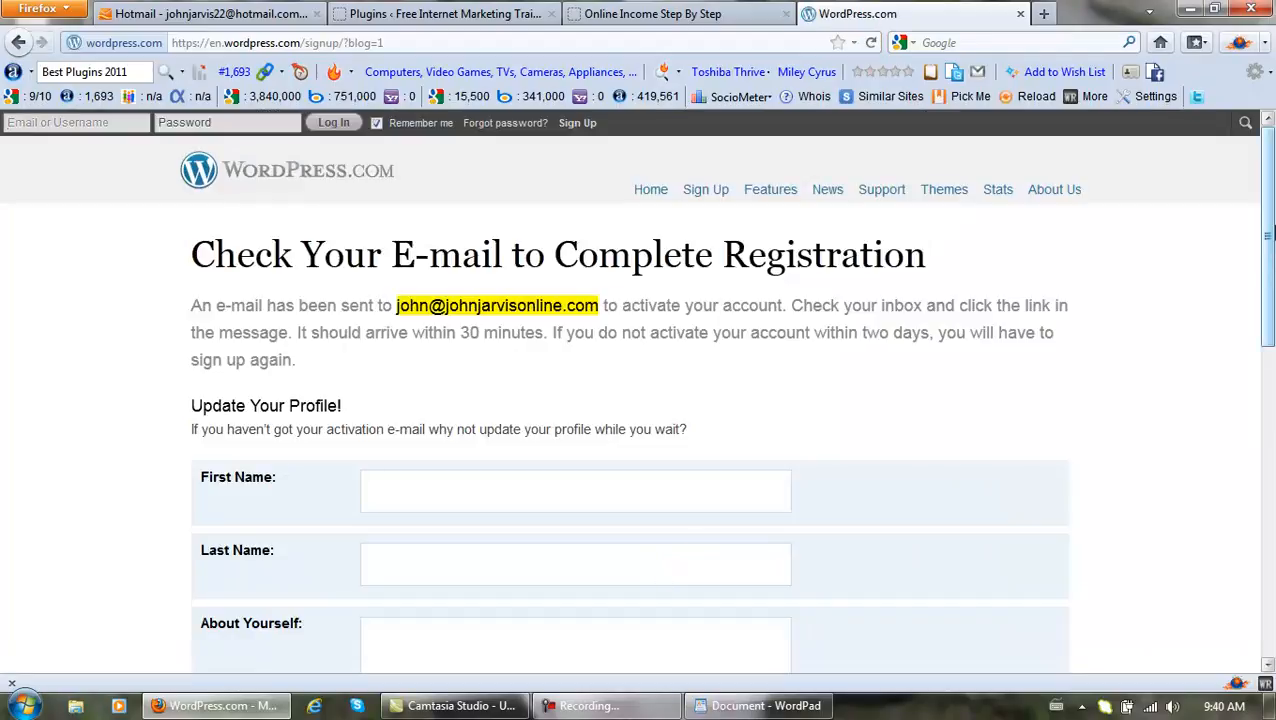
left_click_drag(1268, 234, 1268, 305)
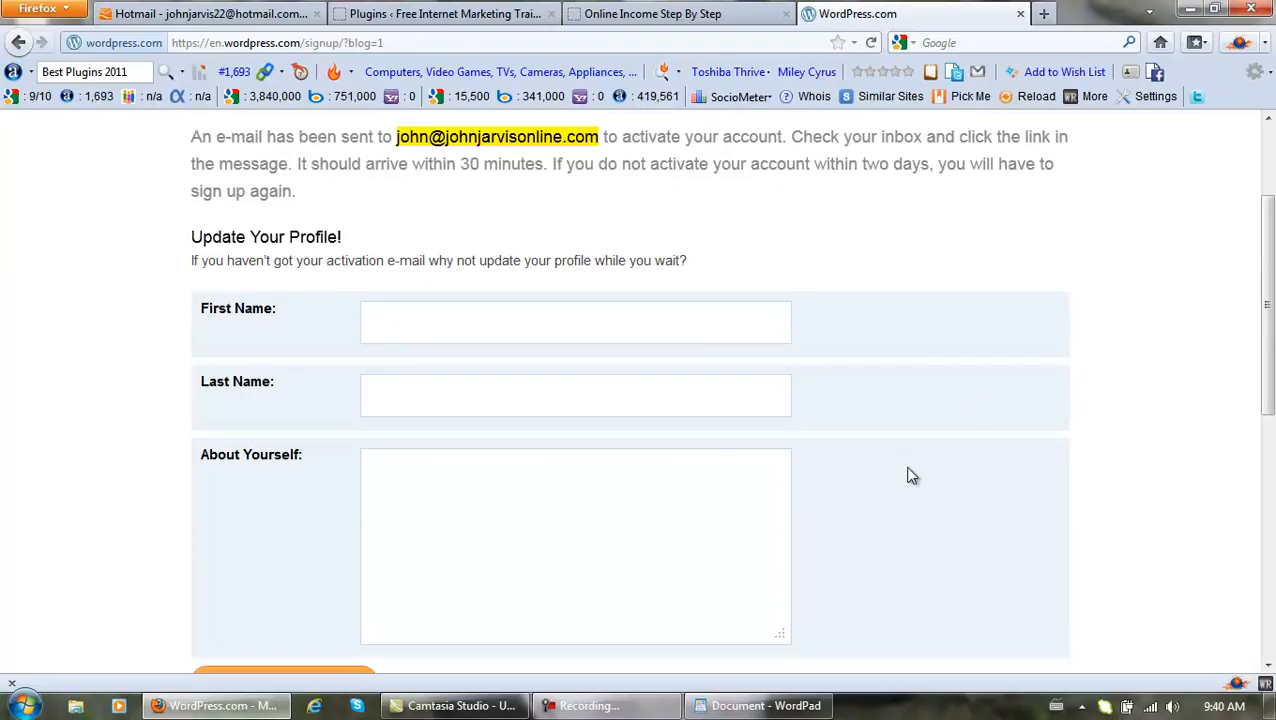
left_click(503, 713)
left_click(503, 713)
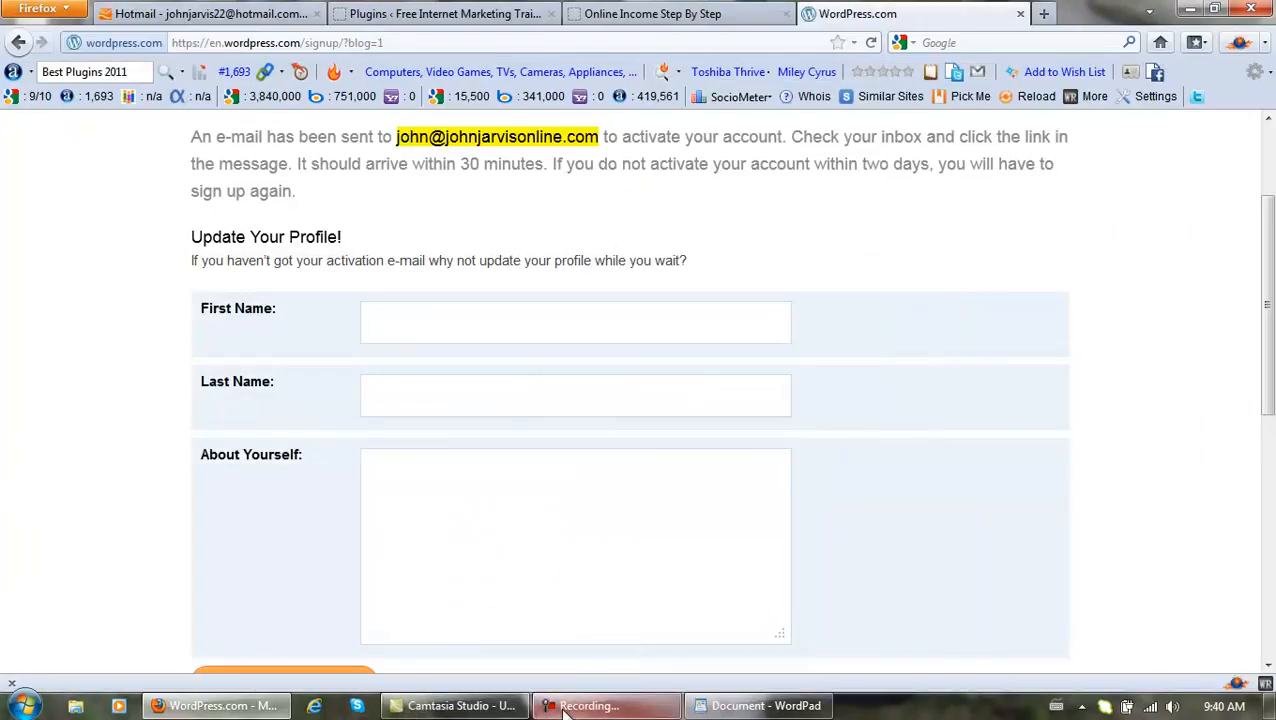
left_click(643, 694)
left_click(1186, 622)
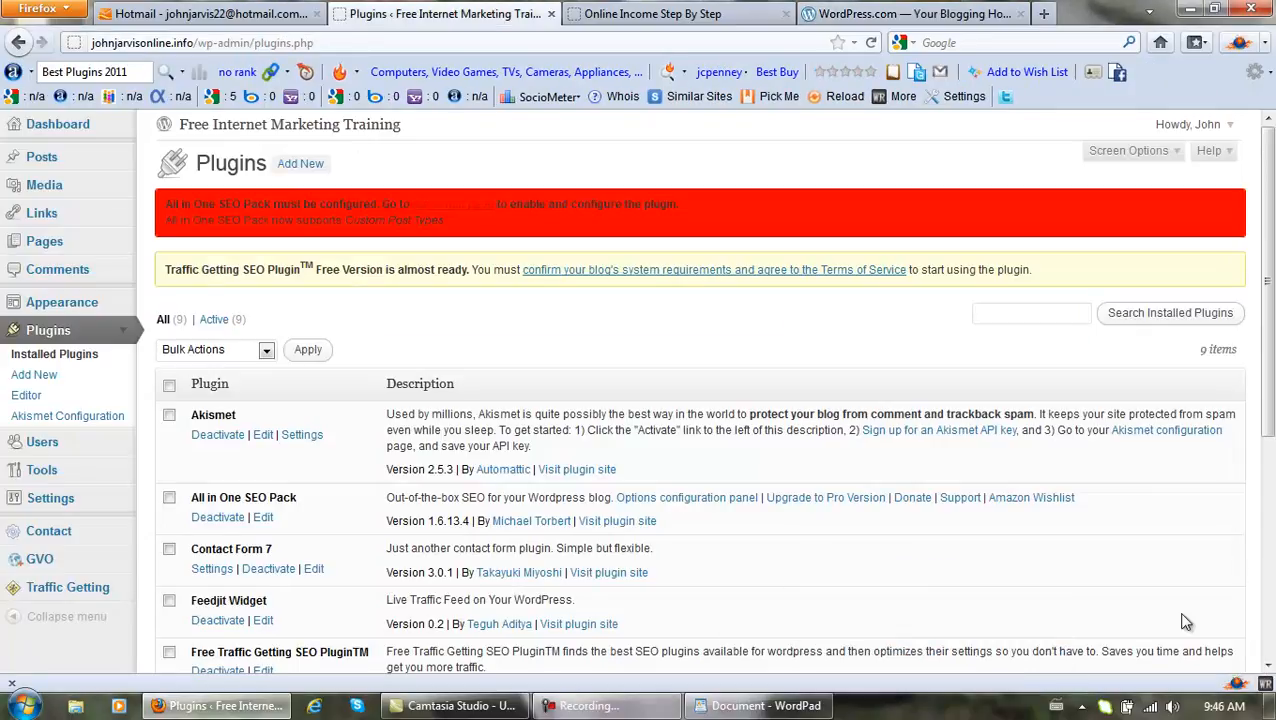
Check the activation e-mail in Hotmail, then load wordpress.com in the browser.
left_click(208, 14)
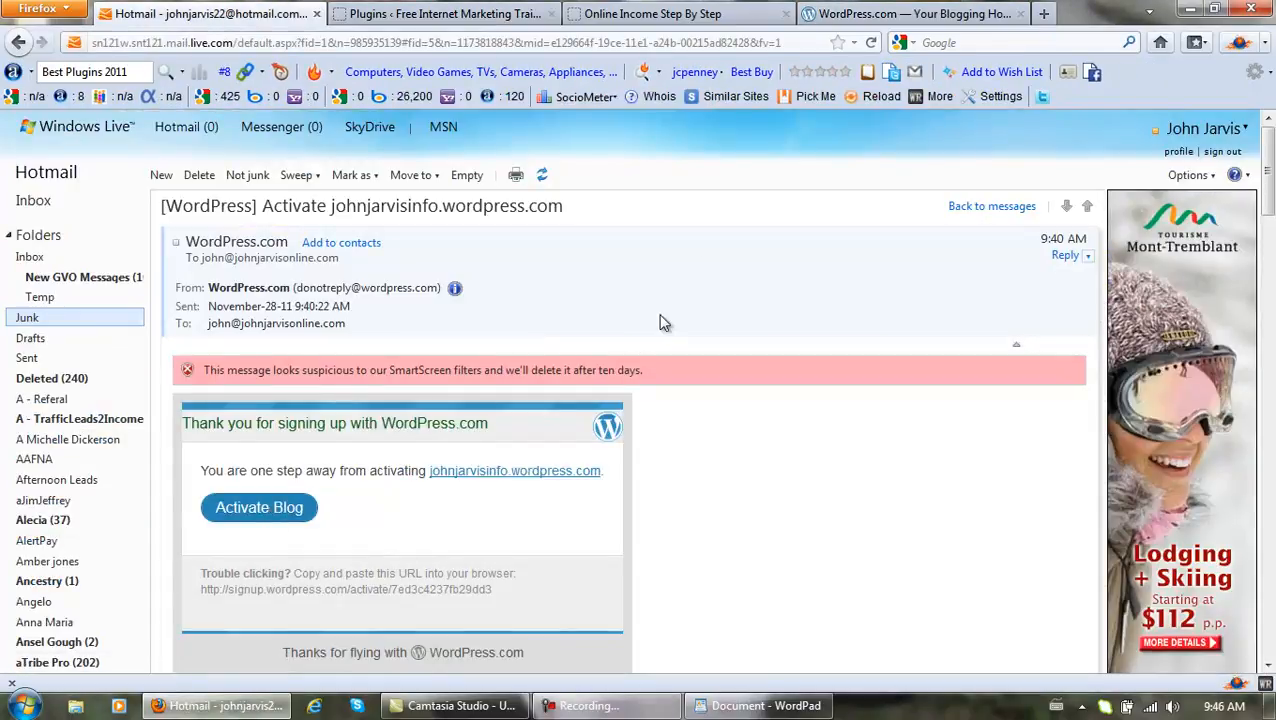
left_click(858, 14)
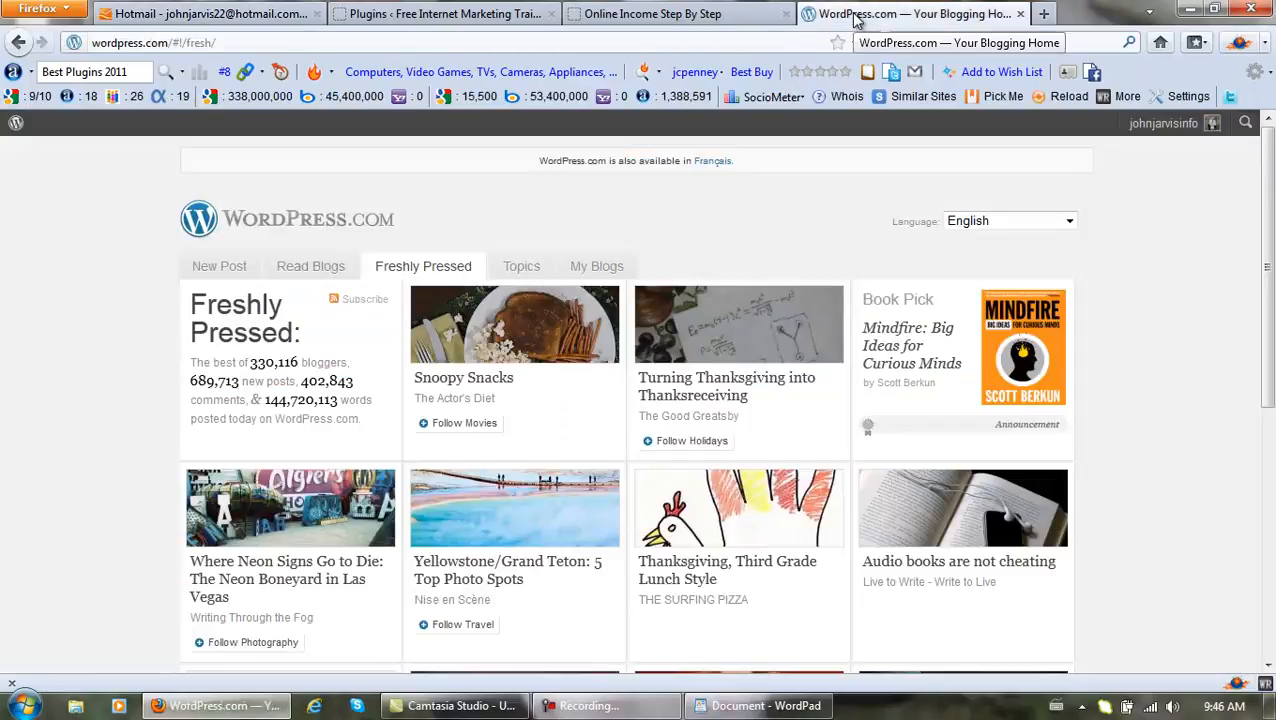
left_click(364, 44)
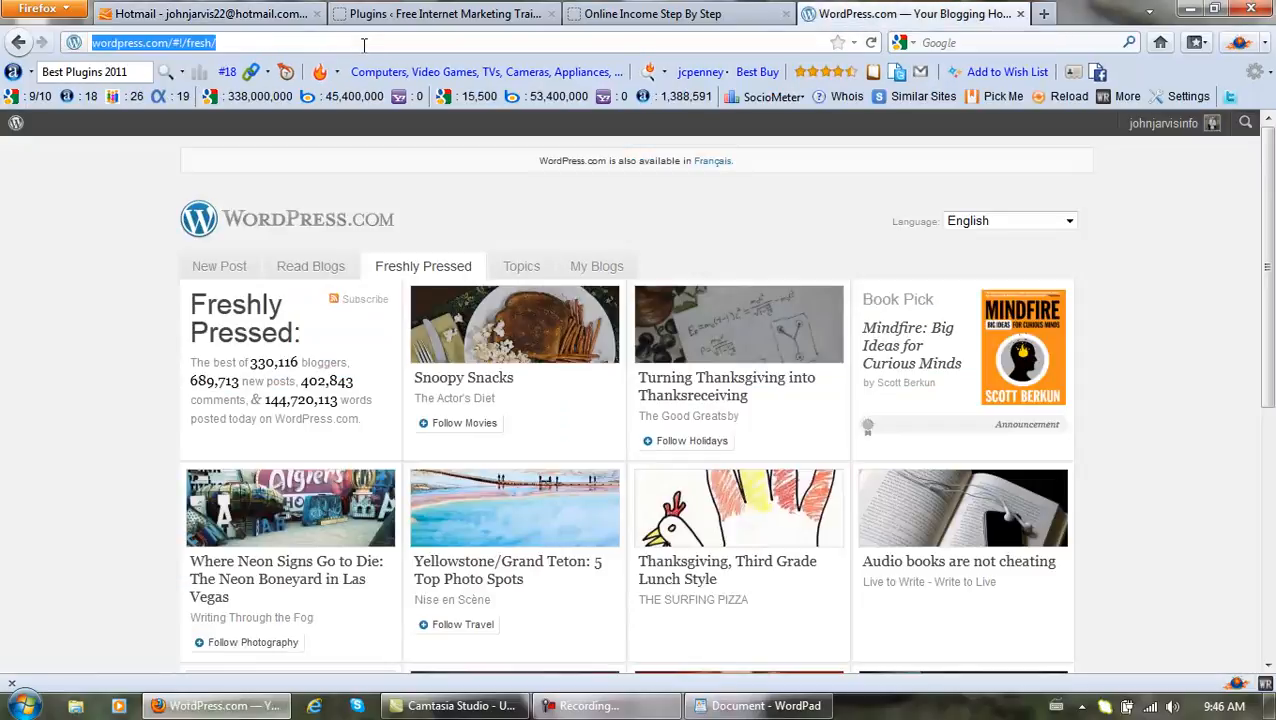
type("wordp")
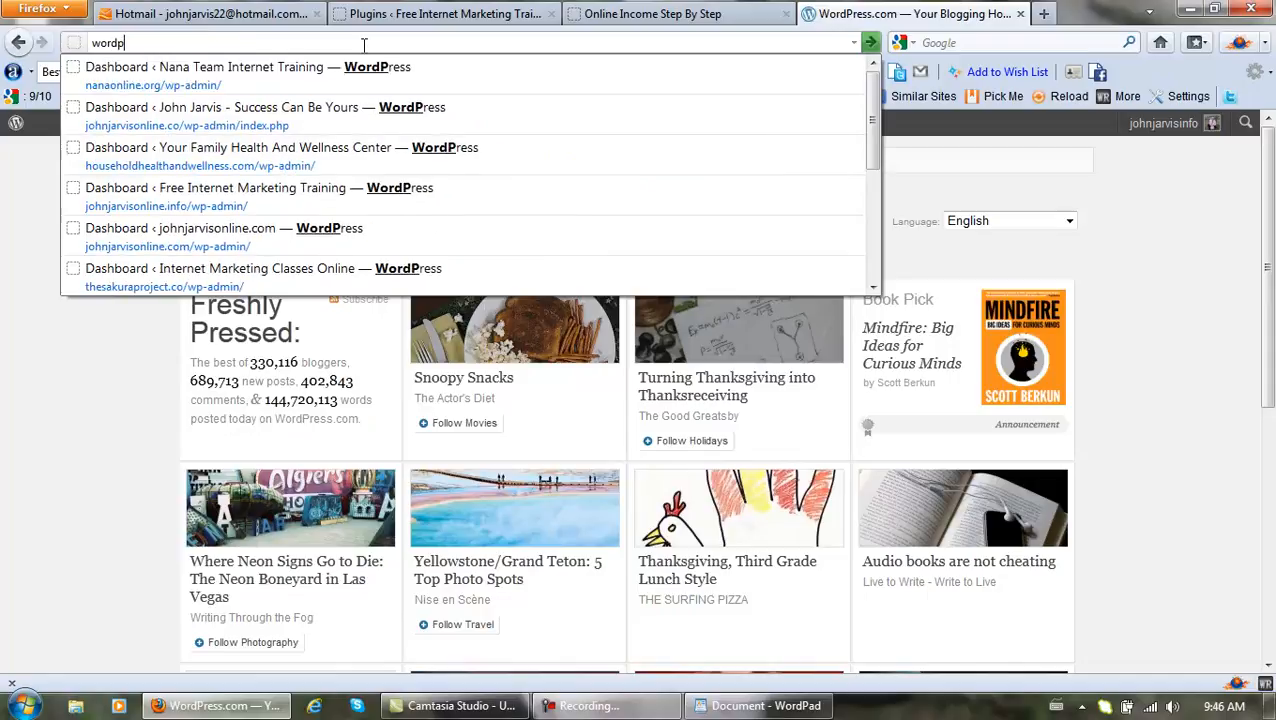
type("ress.com")
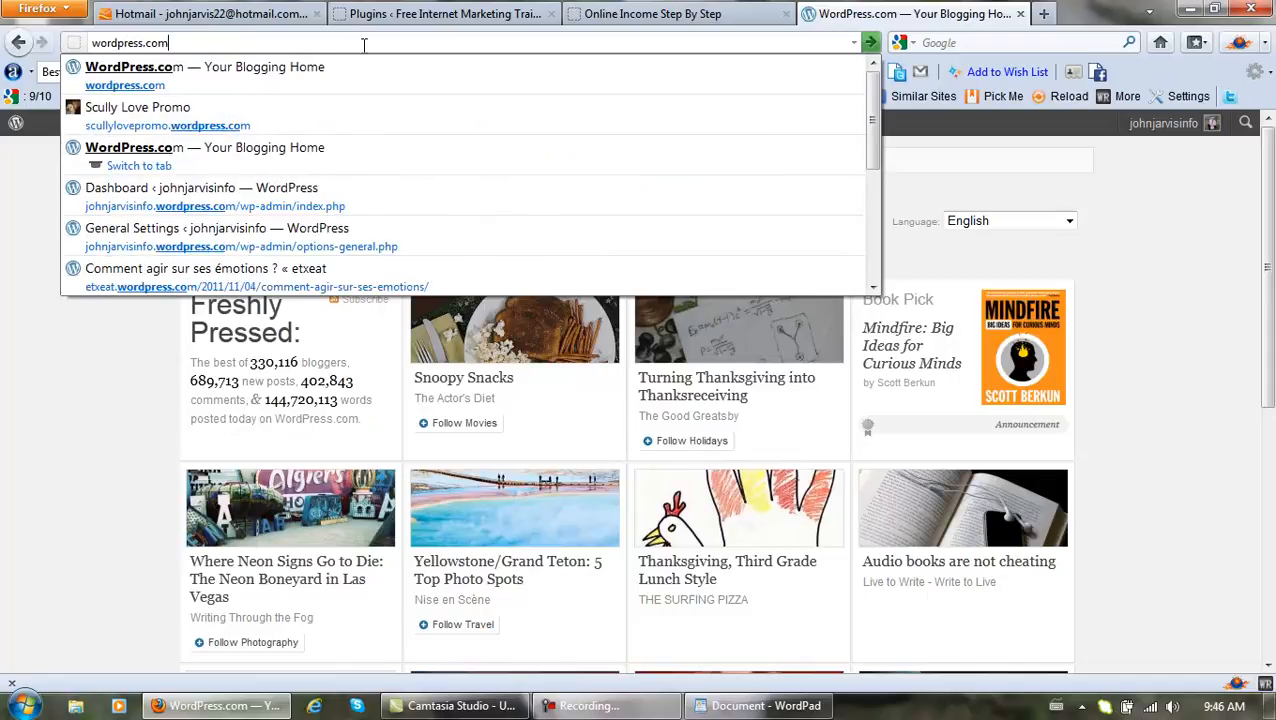
key("Return")
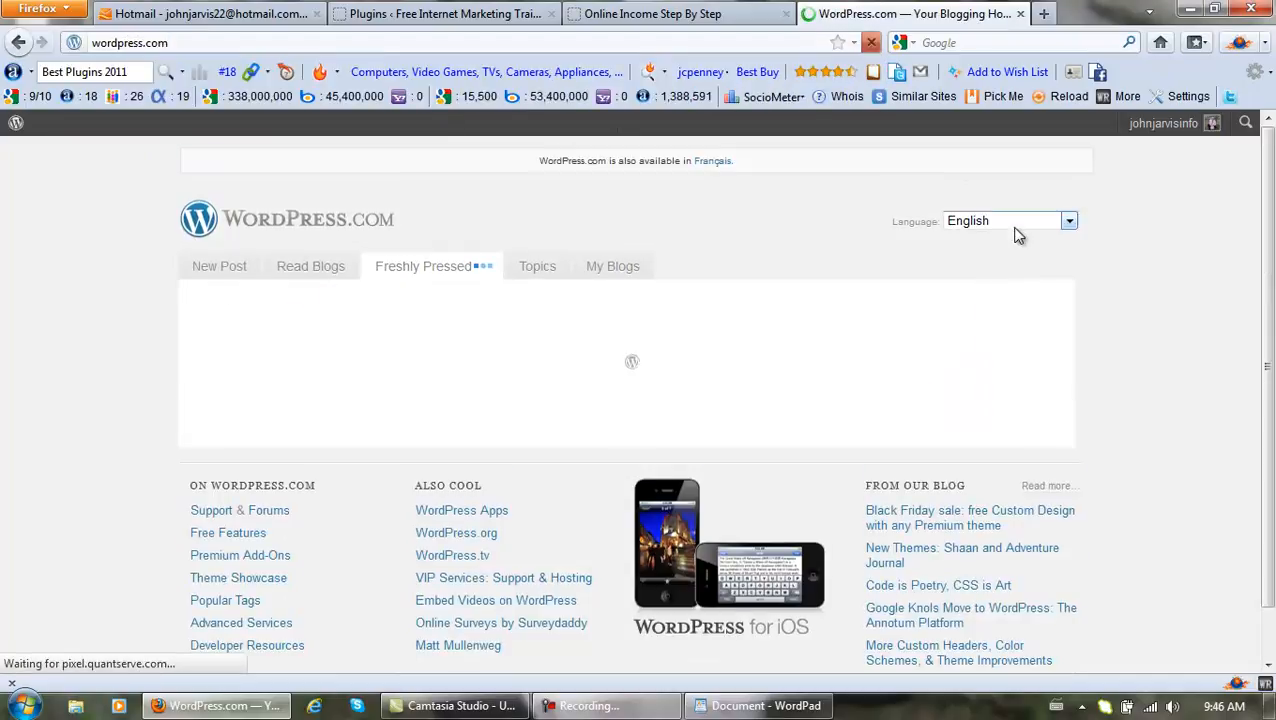
Go from the username's My Profile to Personal Settings and follow the Akismet API key link.
mouse_move(1170, 130)
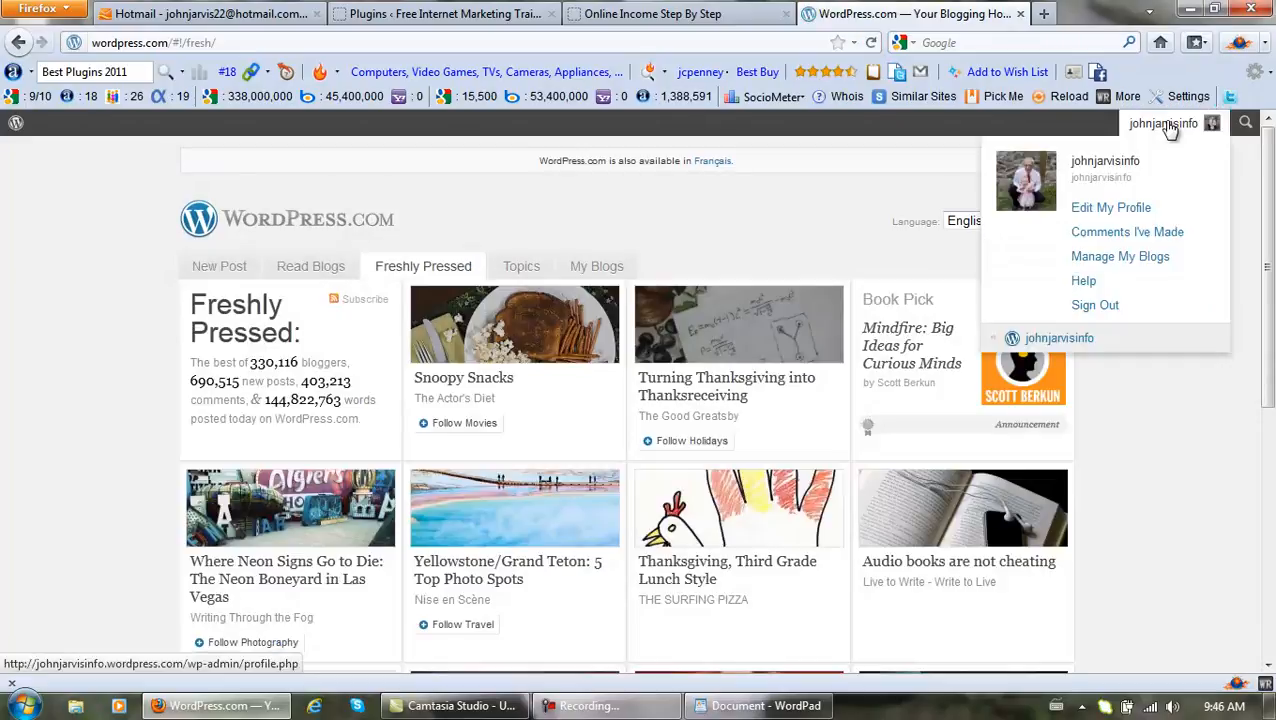
left_click(1170, 128)
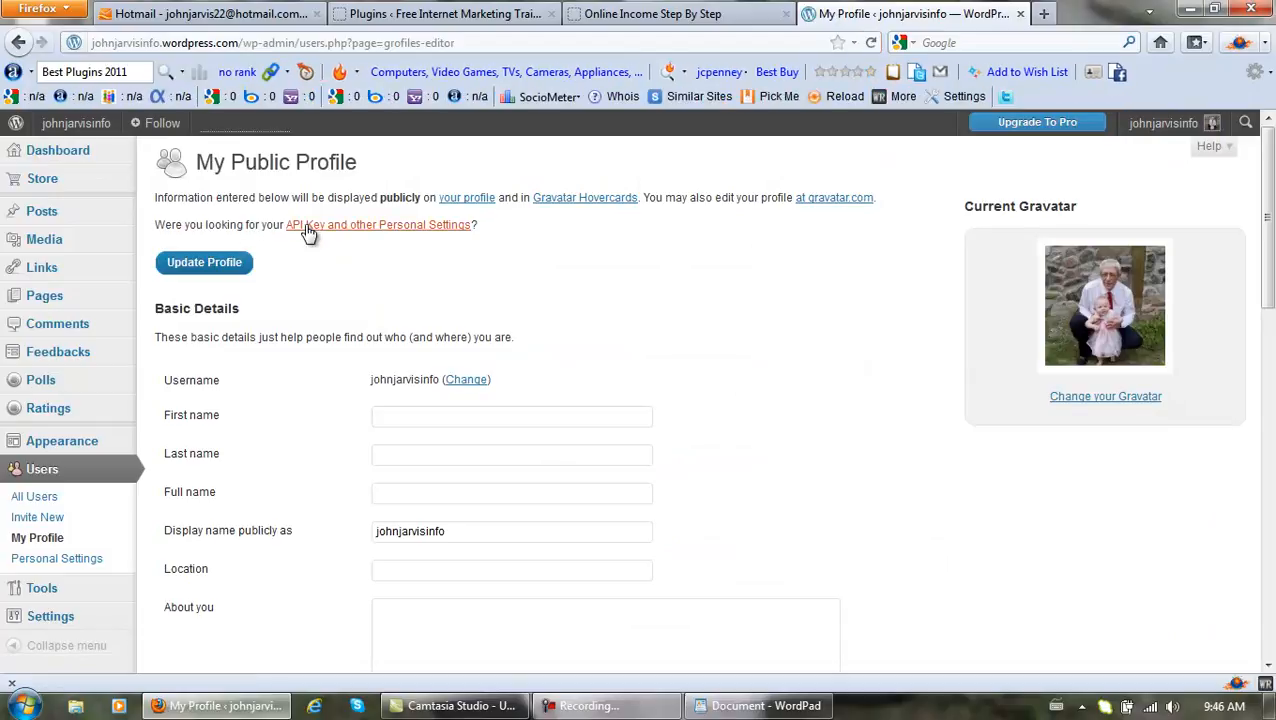
left_click(384, 228)
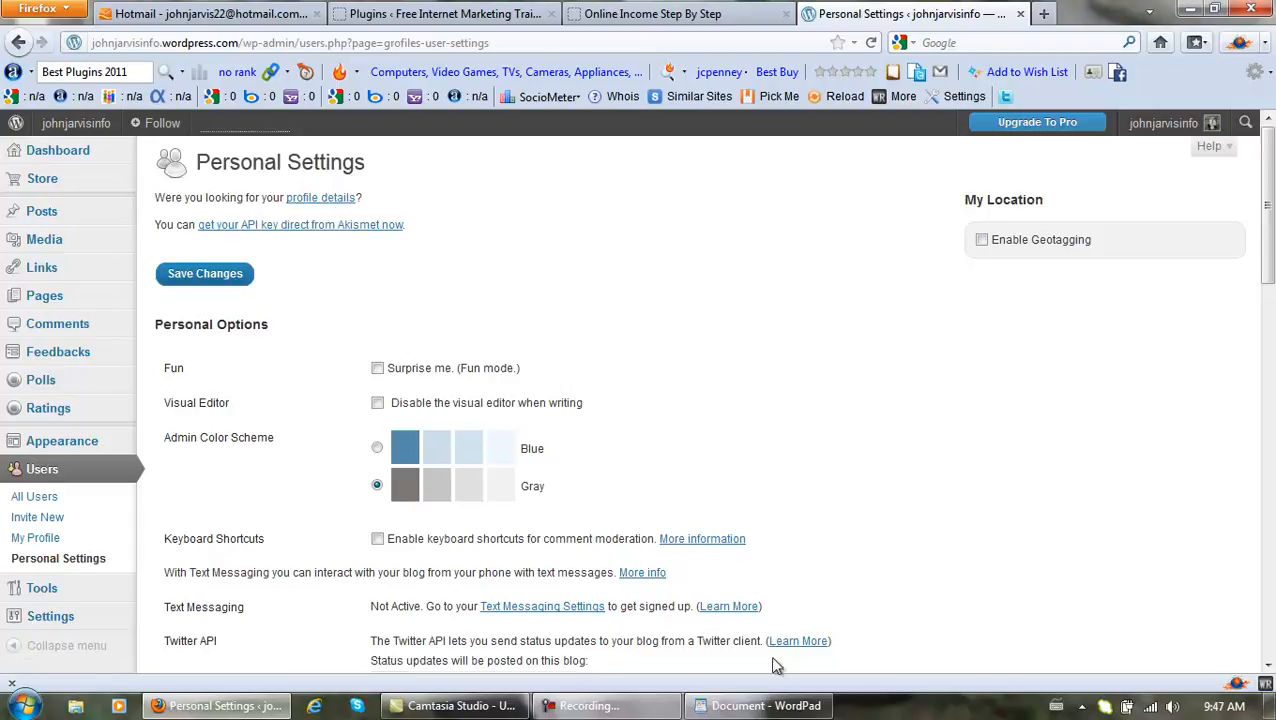
left_click(643, 705)
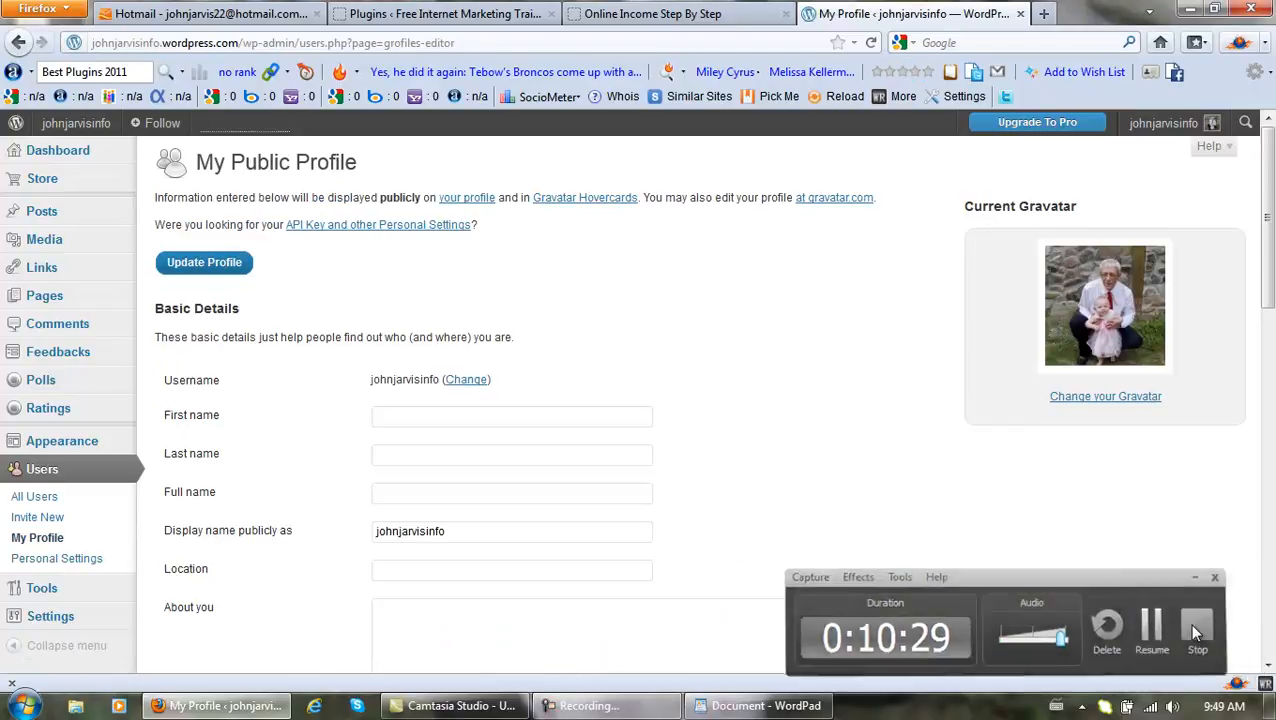
left_click(375, 229)
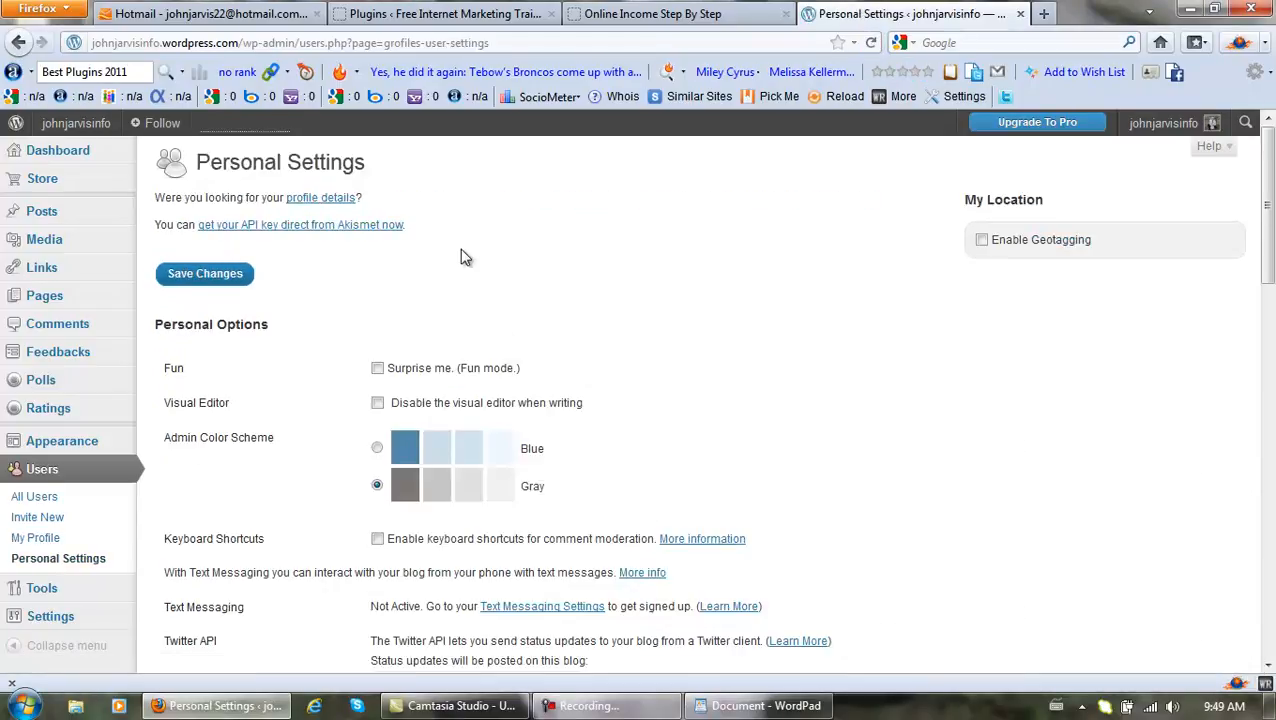
left_click(312, 228)
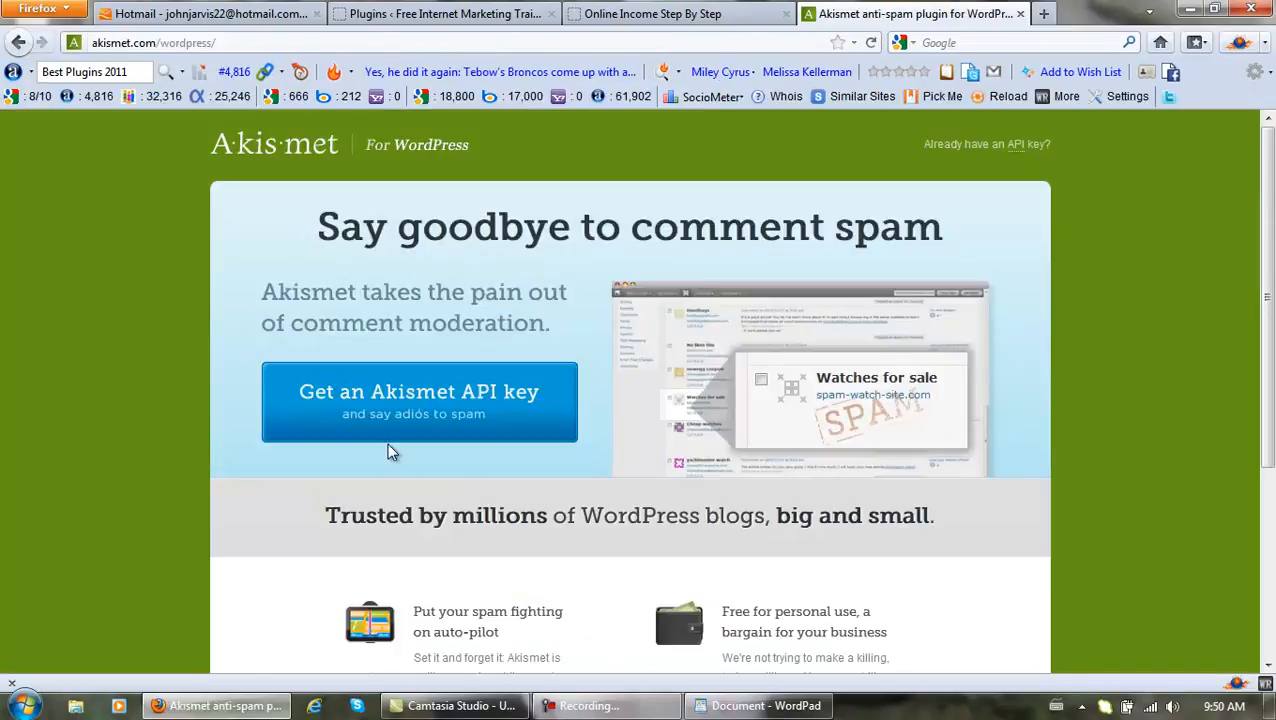
Choose Akismet's Personal plan and lower the yearly contribution to $0.
left_click(430, 403)
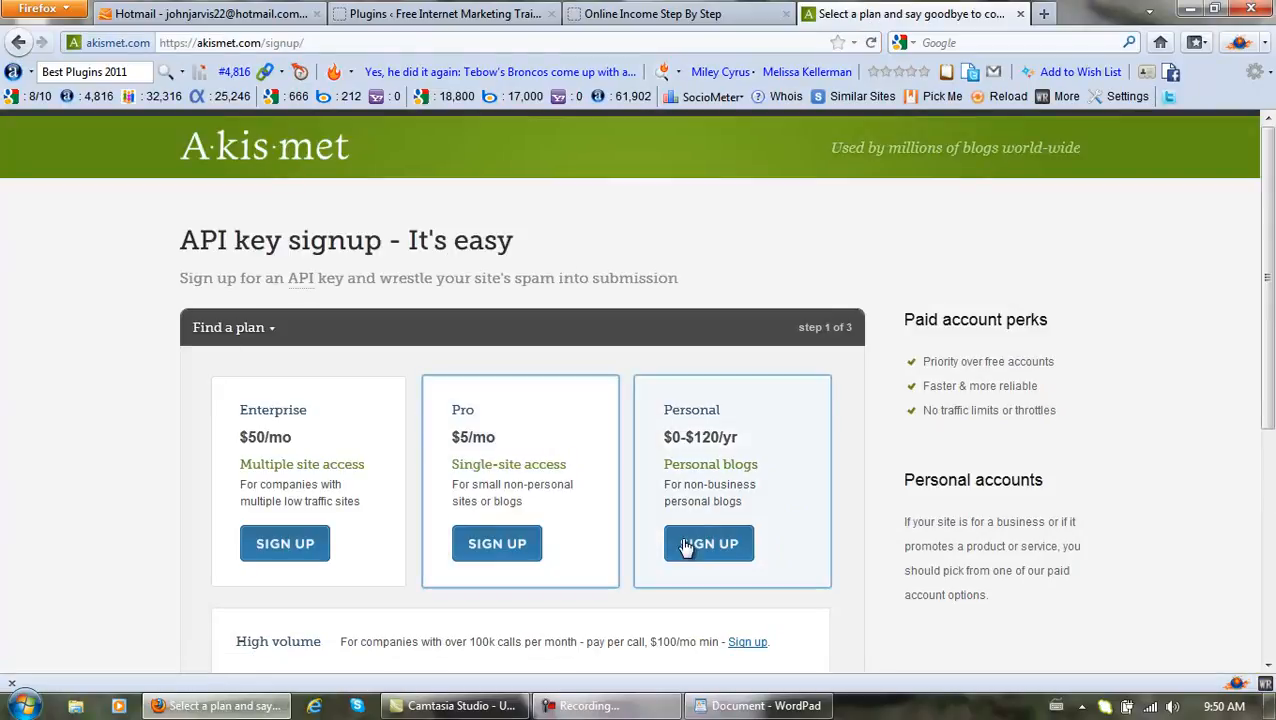
left_click(707, 544)
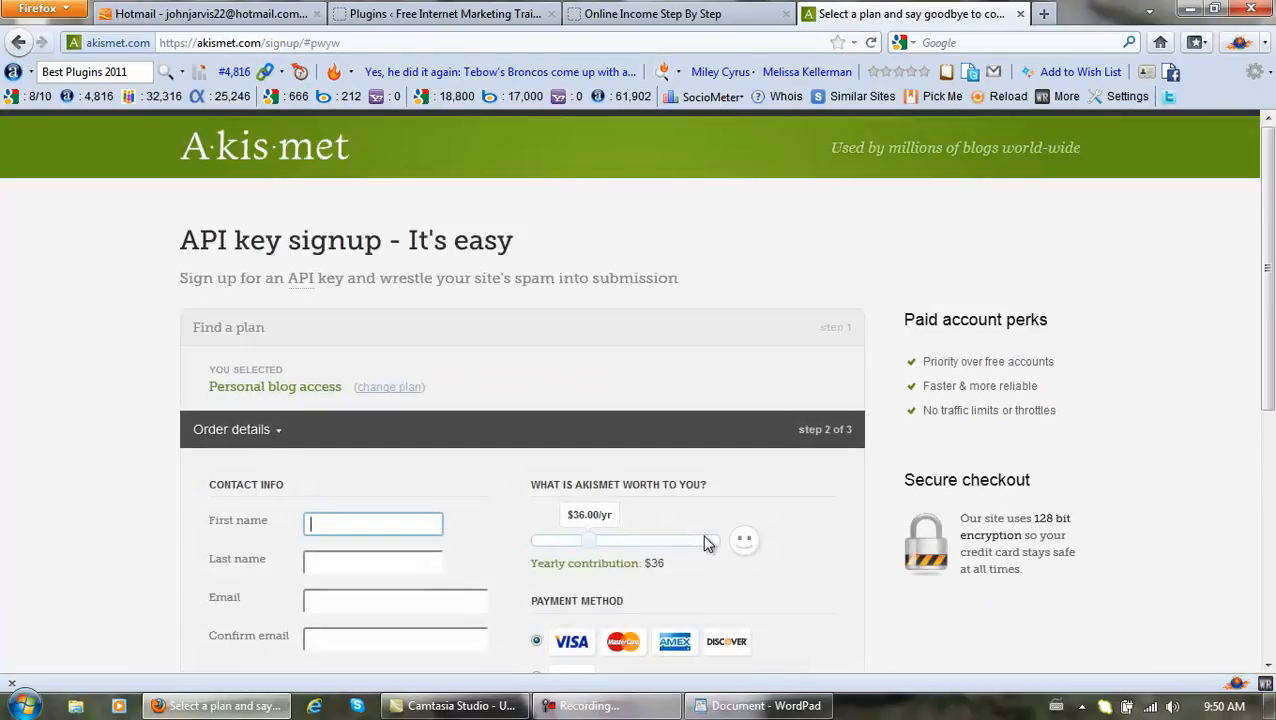
scroll(745, 518, "down", 4)
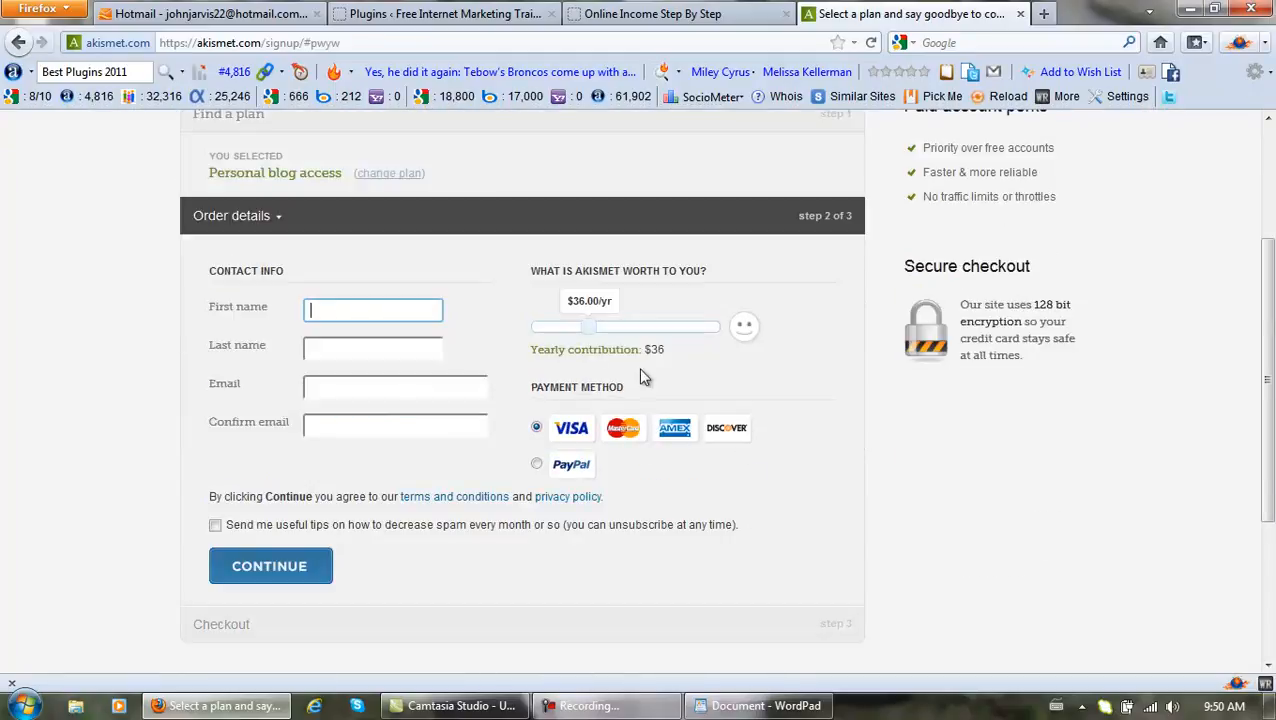
left_click_drag(588, 328, 520, 330)
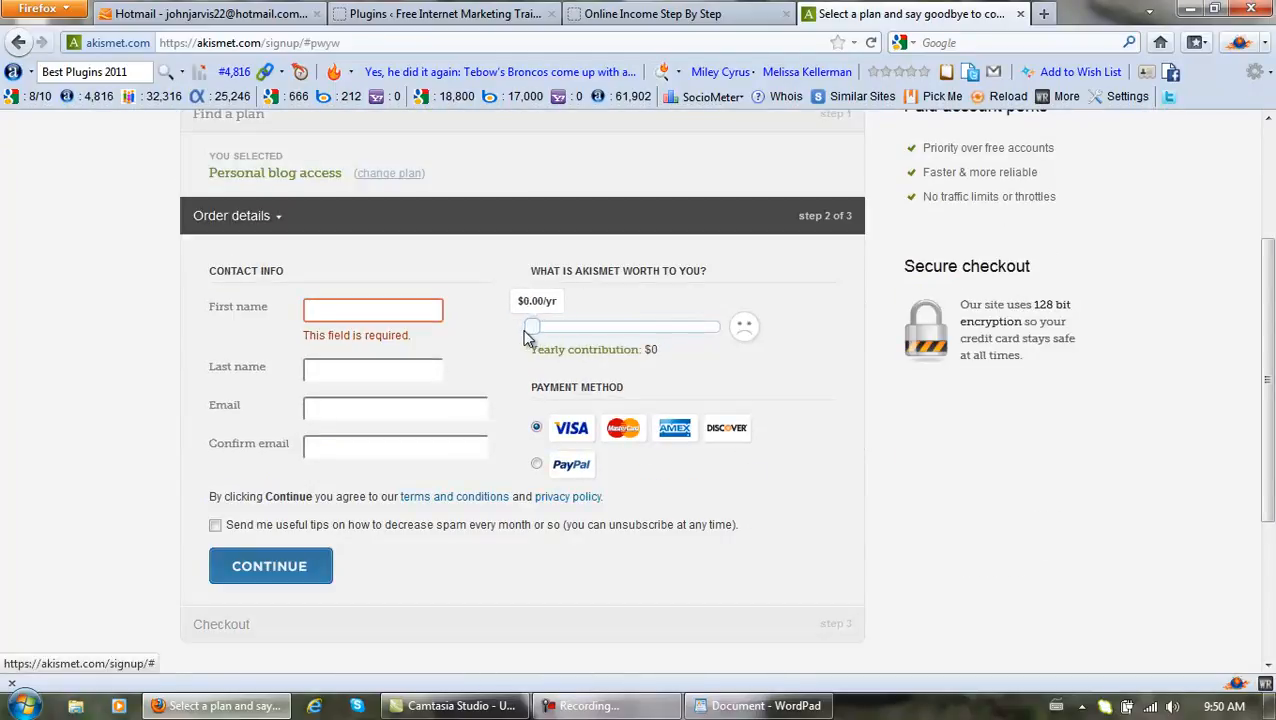
Fill in the contact's first and last name from saved entries.
left_click(379, 313)
left_click(379, 313)
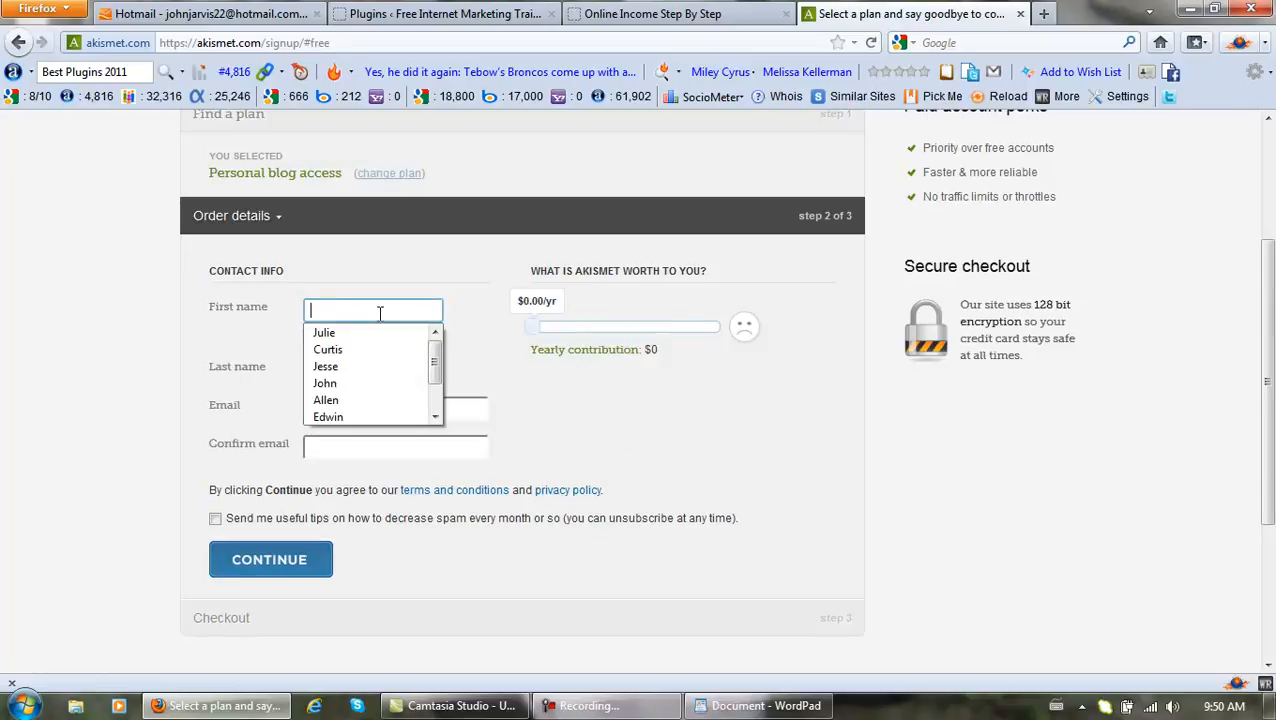
left_click(343, 386)
left_click(348, 372)
left_click(350, 372)
left_click(359, 351)
left_click(359, 351)
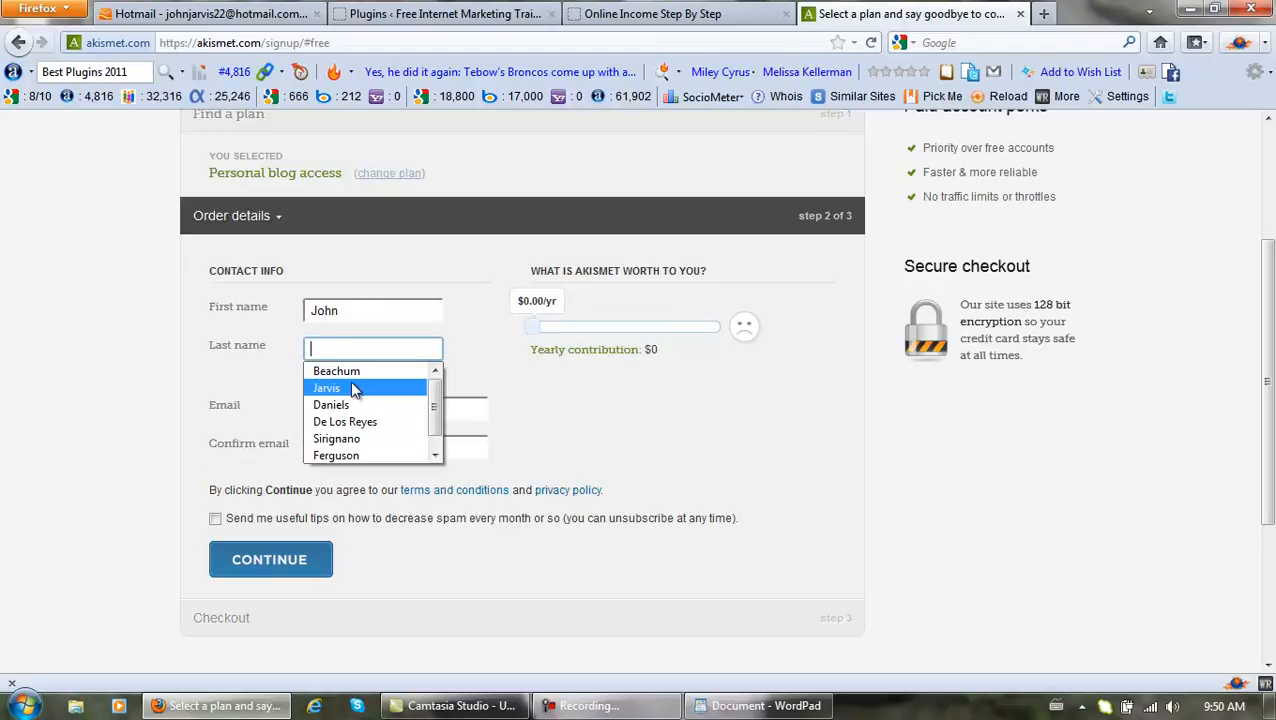
left_click(350, 381)
Fill in the contact's e-mail and its confirmation, submit the signup, then return to Hotmail.
left_click(356, 404)
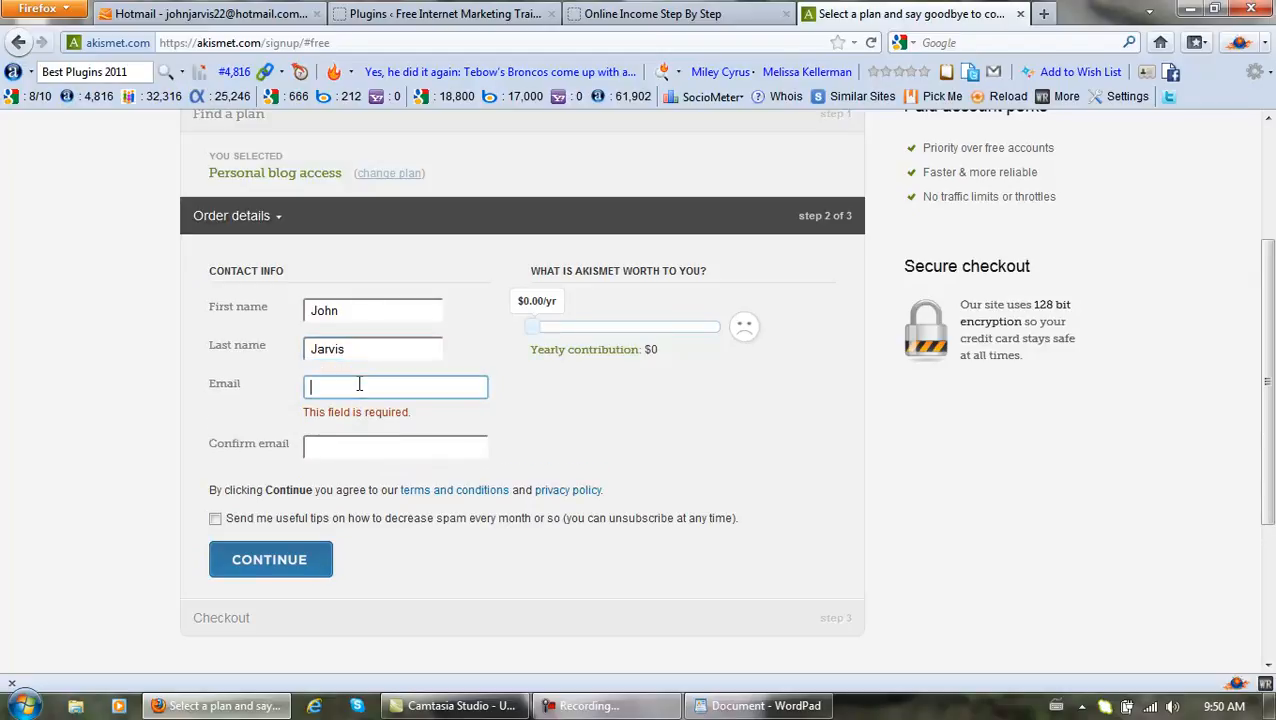
left_click(359, 385)
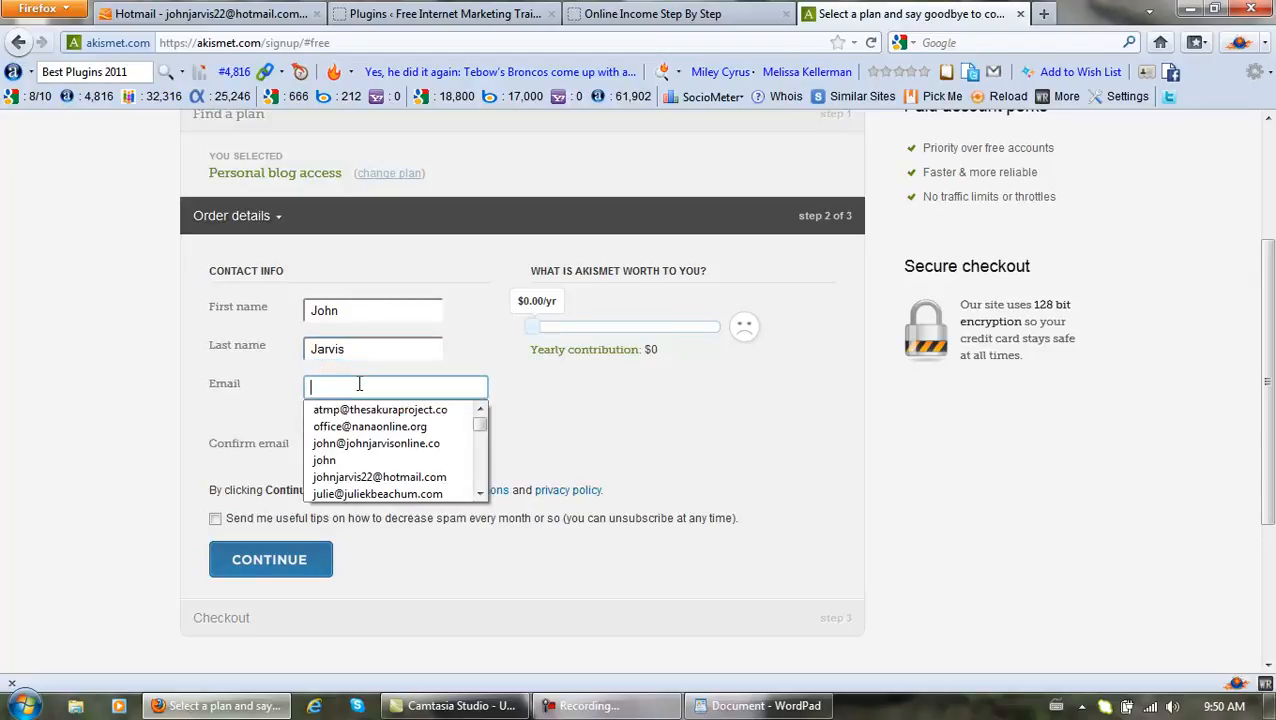
left_click(390, 446)
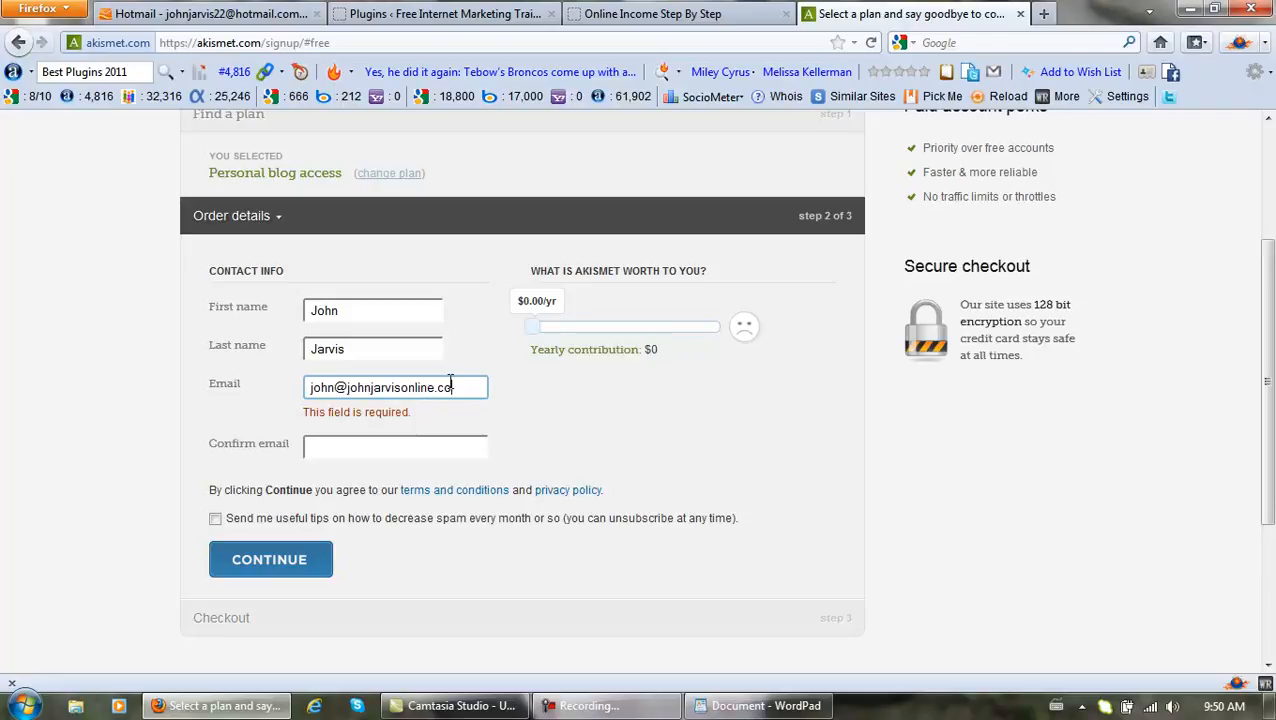
type("m")
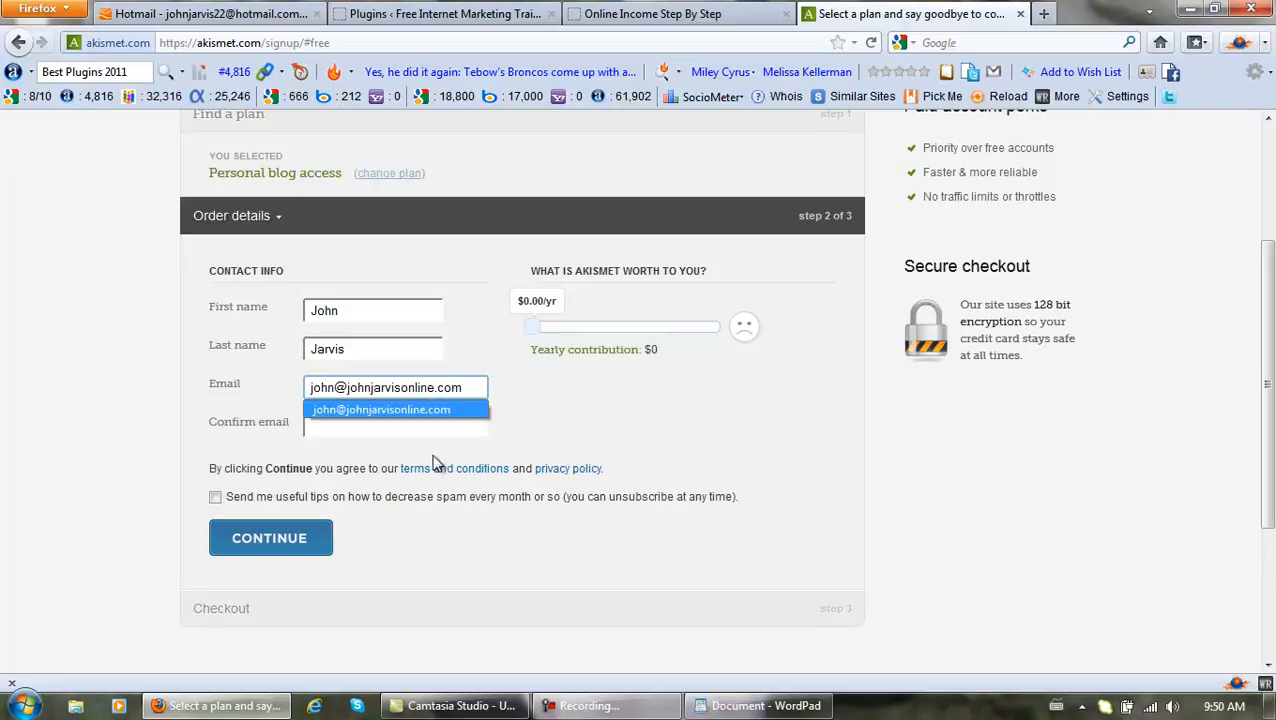
left_click(437, 425)
left_click(437, 424)
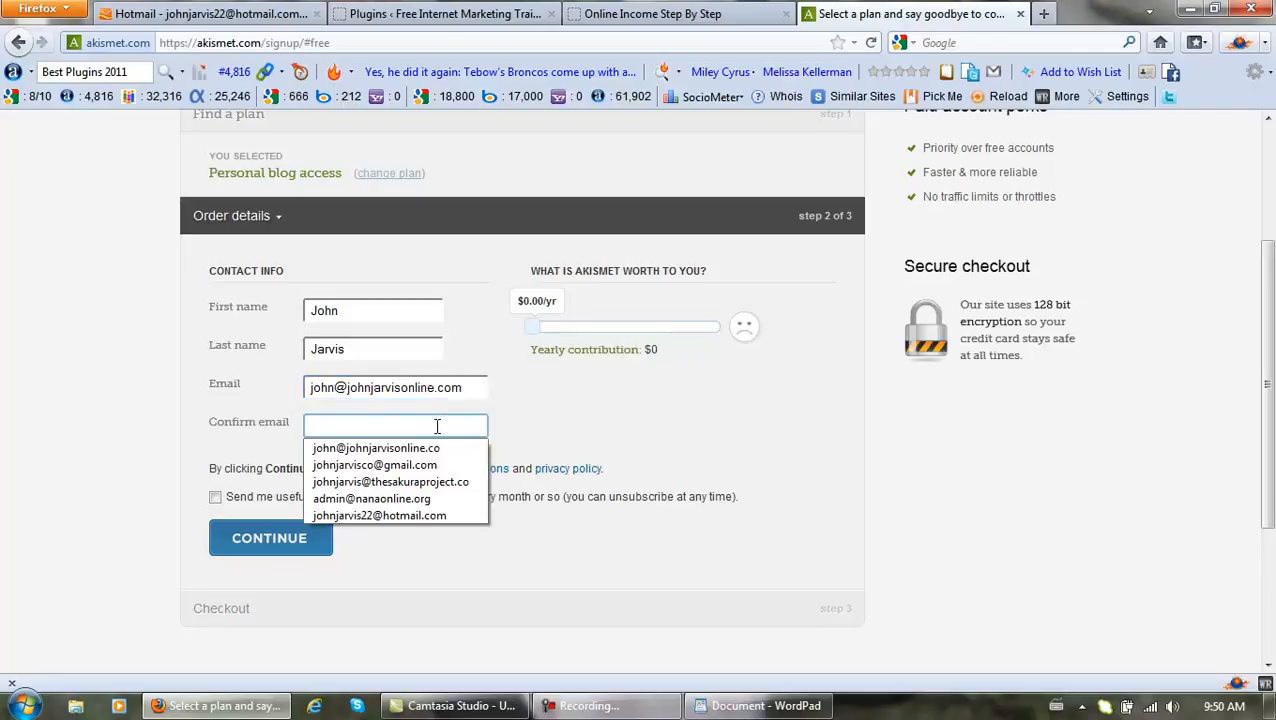
left_click(431, 446)
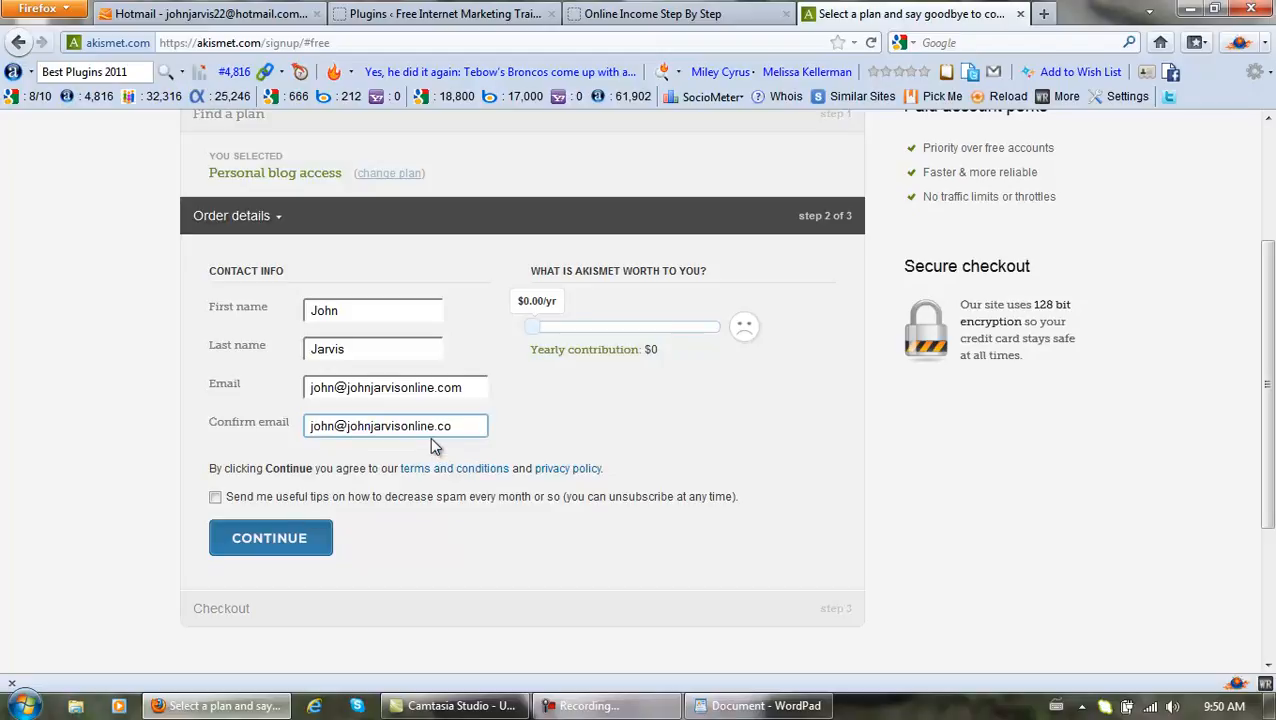
type("m")
left_click(293, 540)
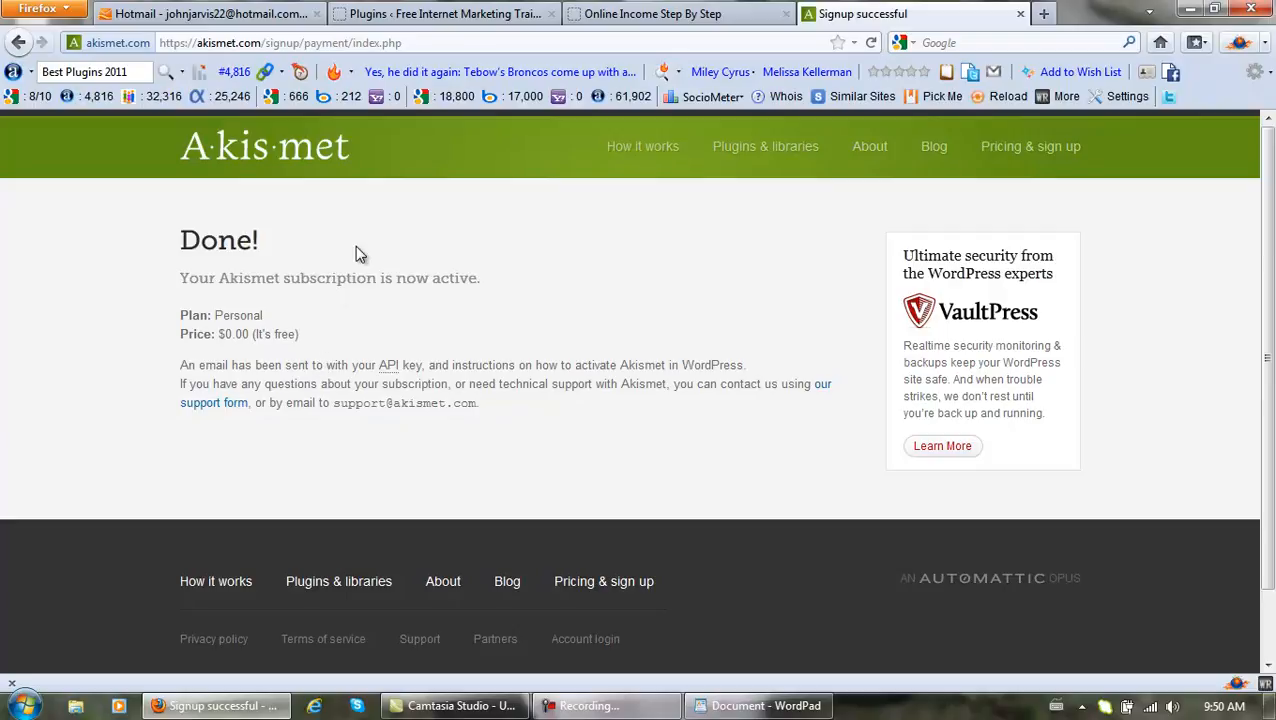
left_click(210, 14)
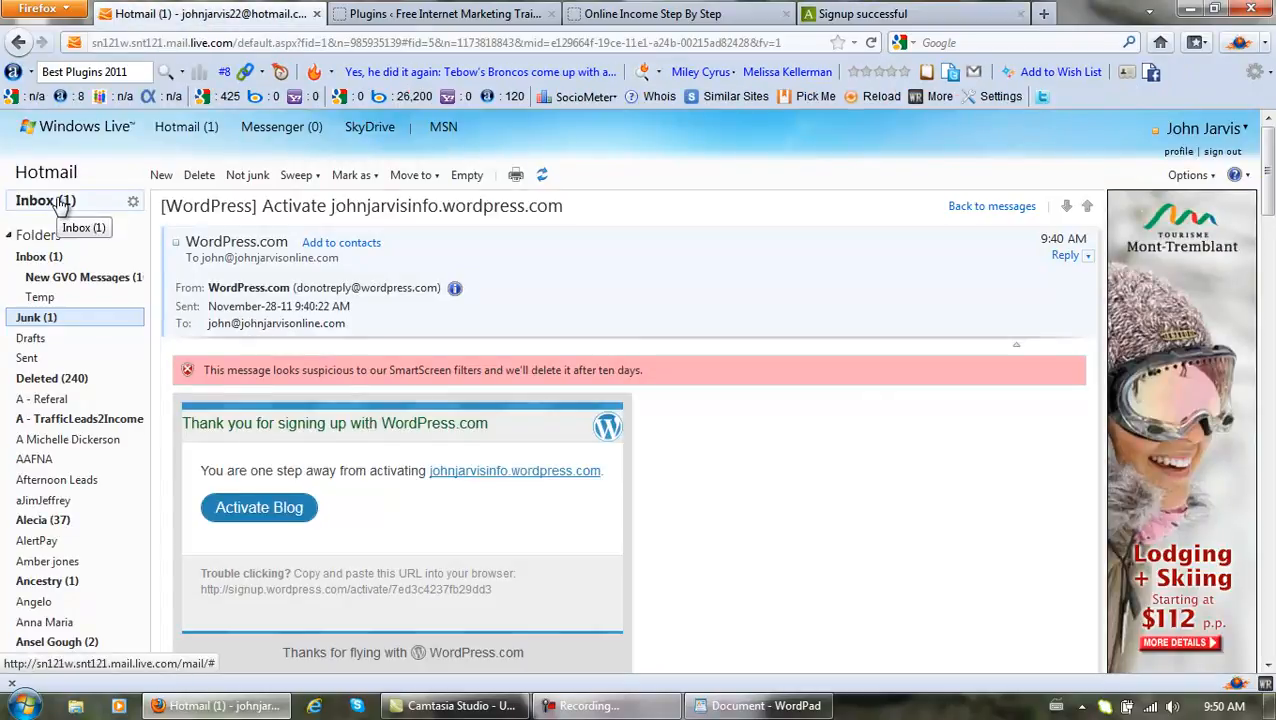
Check the Junk folder and read the new WordPress.com site e-mail.
left_click(52, 316)
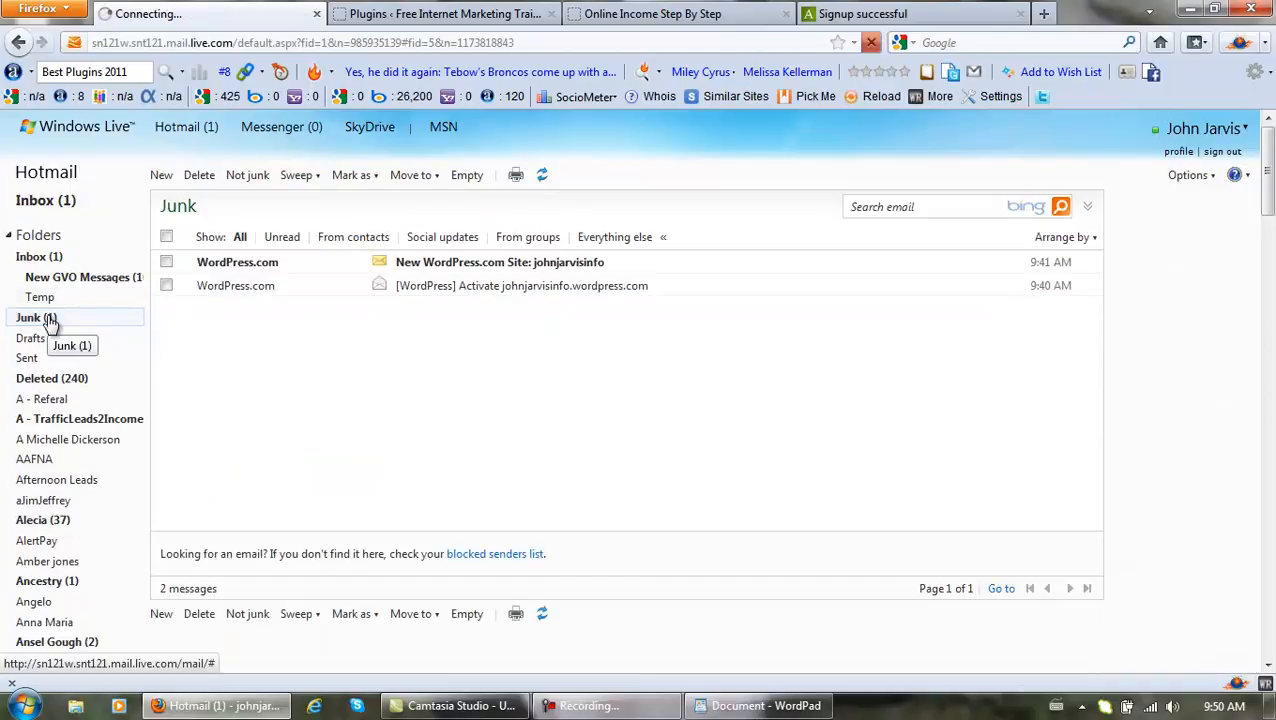
left_click(270, 264)
scroll(476, 438, "down", 2)
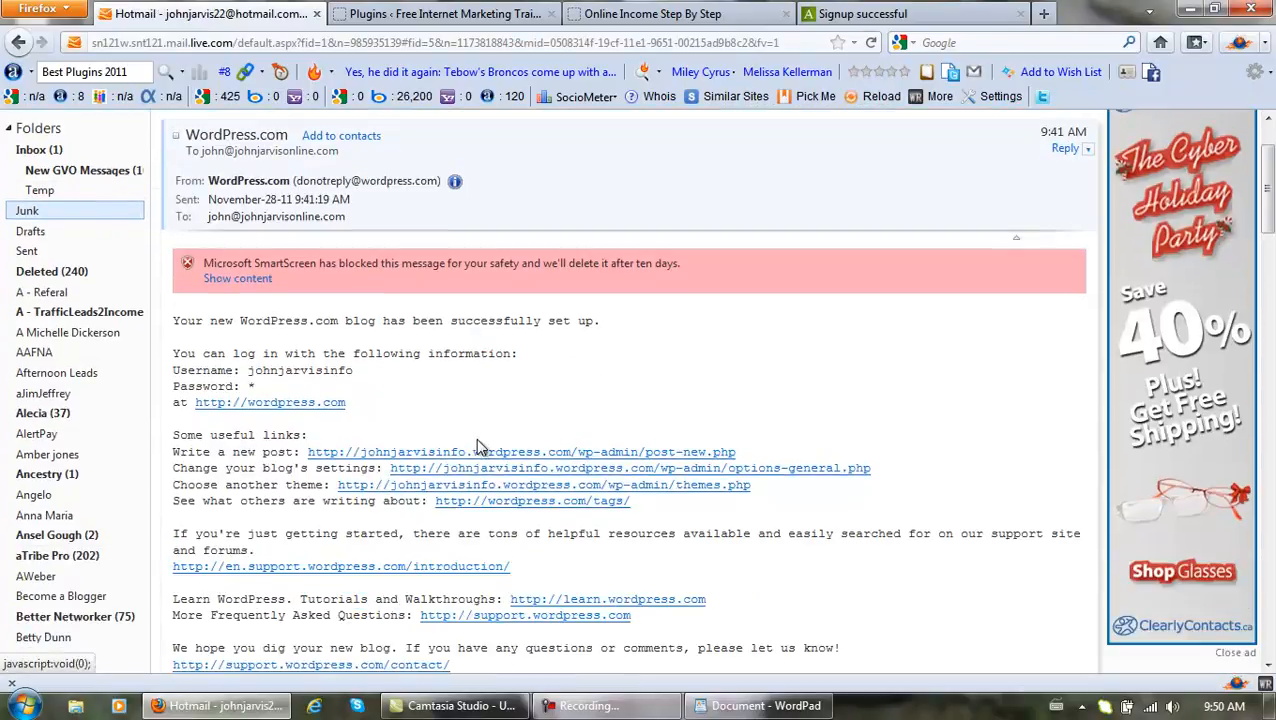
scroll(476, 438, "up", 2)
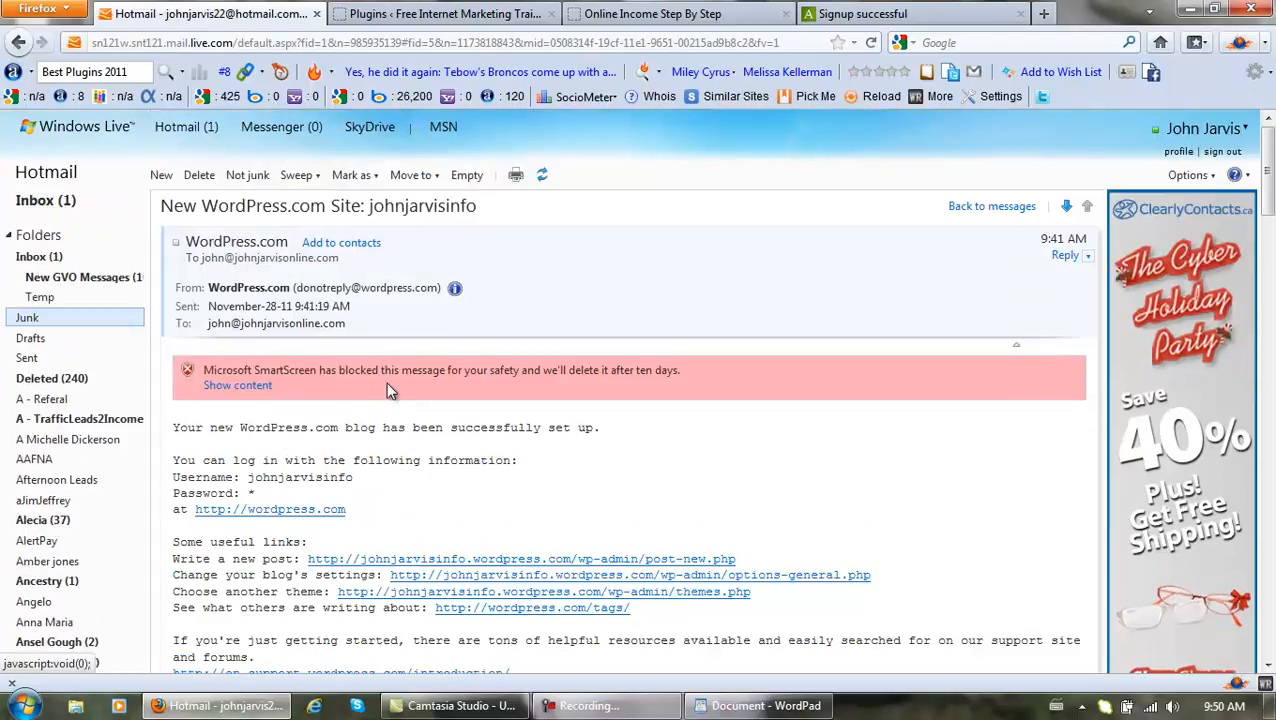
left_click(636, 706)
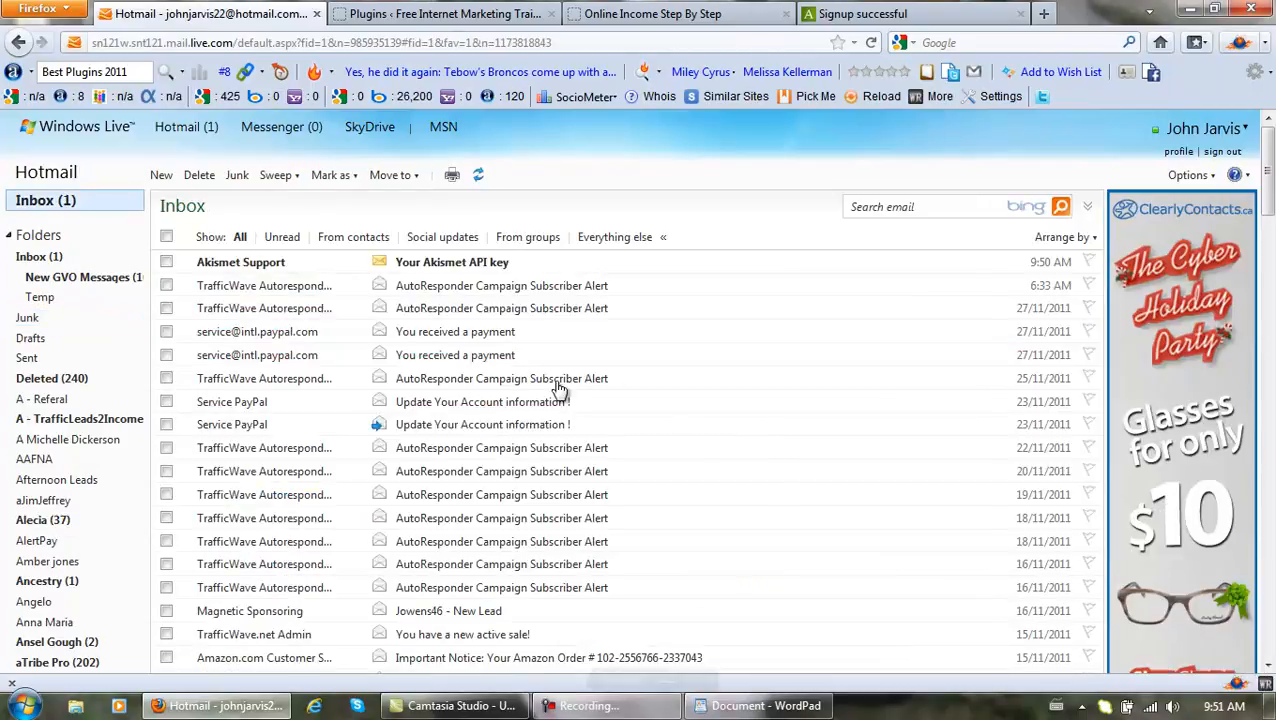
Open the 'Your Akismet API key' e-mail and copy the API key.
left_click(420, 265)
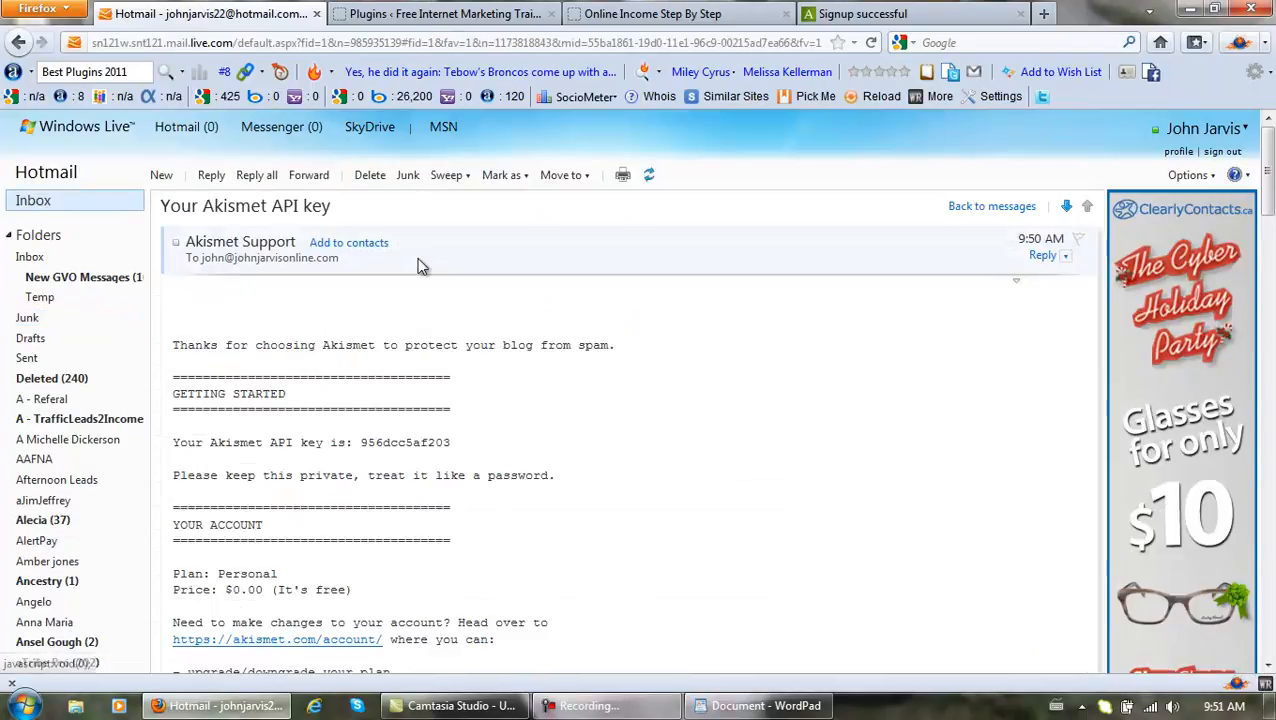
scroll(485, 408, "down", 2)
left_click_drag(452, 337, 377, 337)
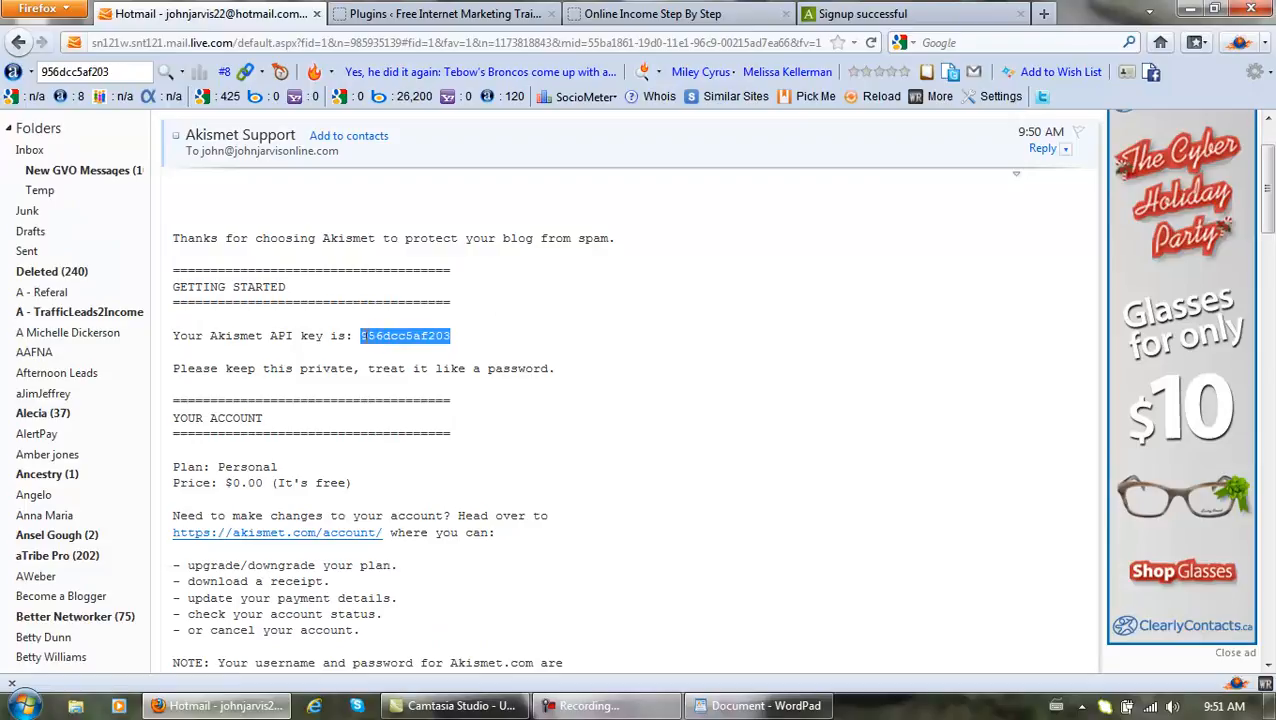
right_click(368, 337)
left_click(405, 347)
Paste the API key after 'Api Key:' in WordPad and save the note as 'API Keys'.
left_click(760, 705)
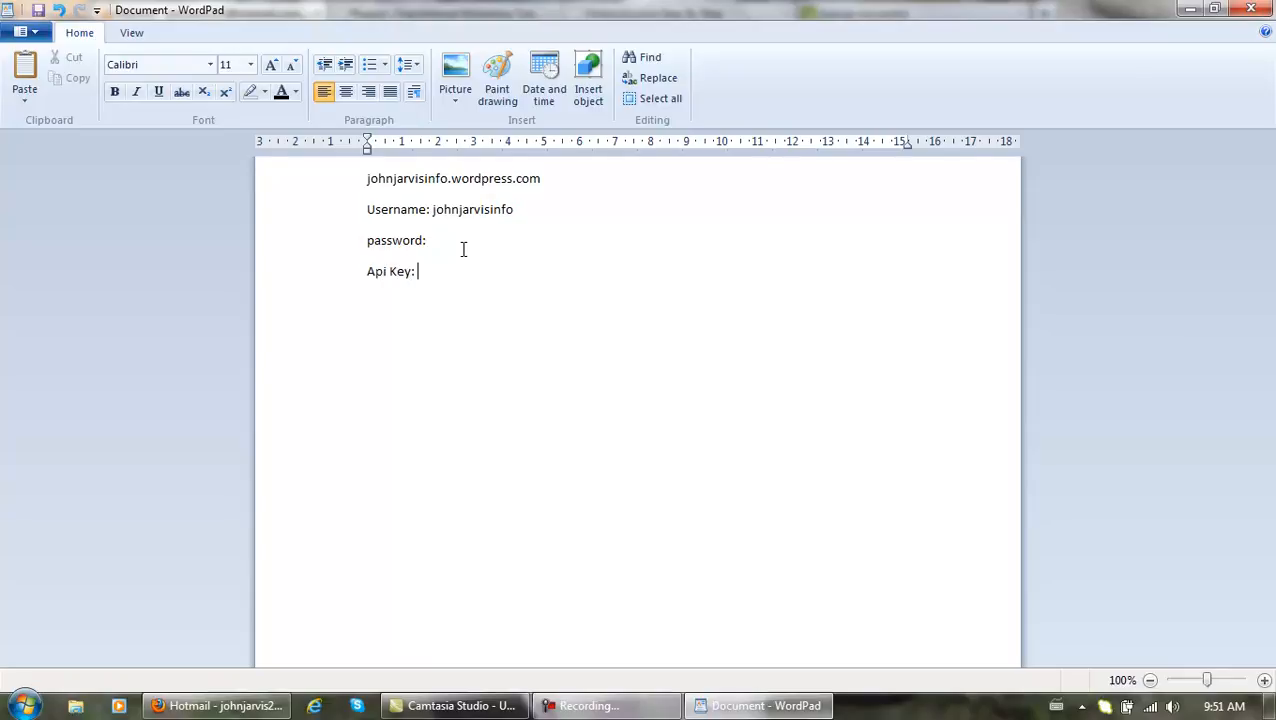
key("ctrl+v")
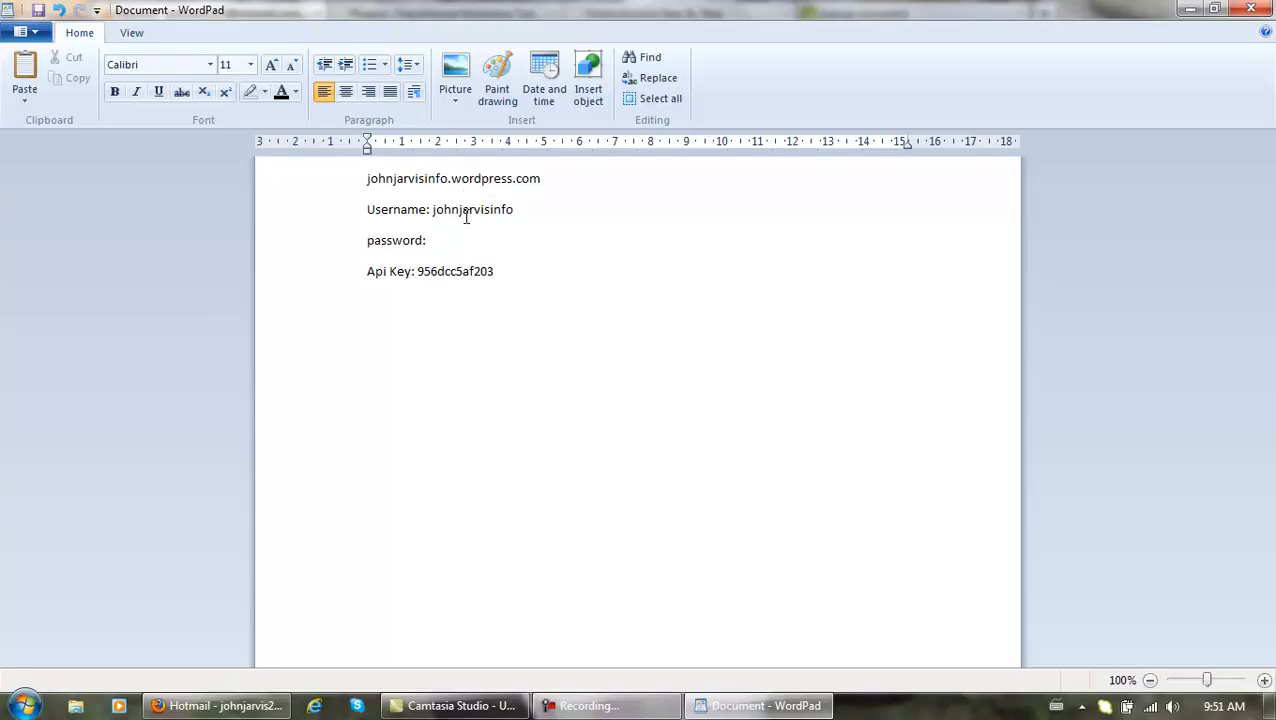
left_click(40, 32)
left_click(54, 147)
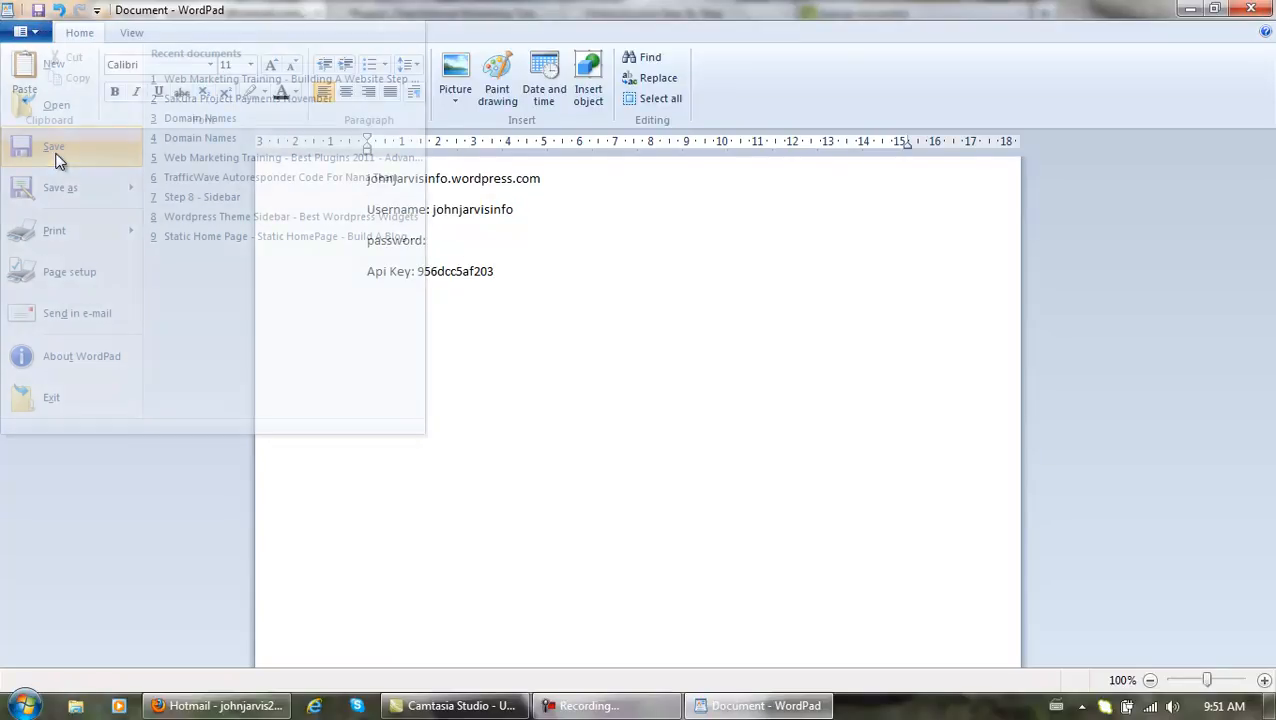
type("A")
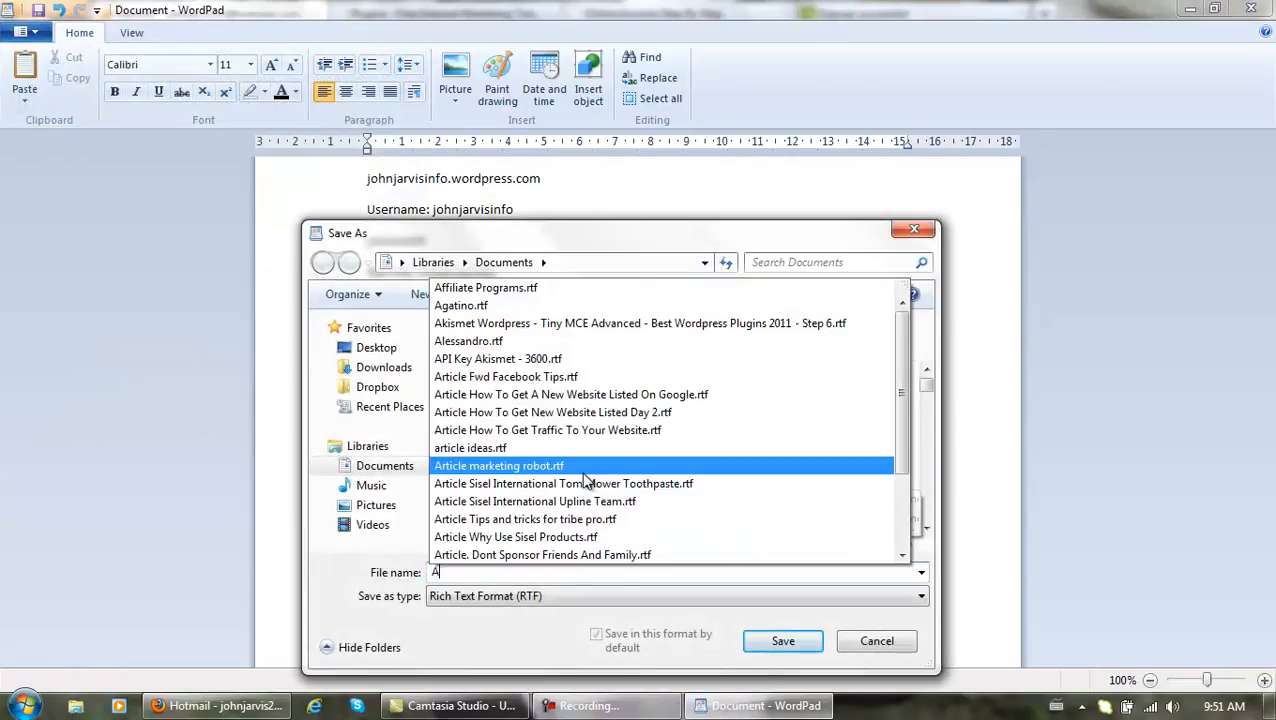
type("PI Keys")
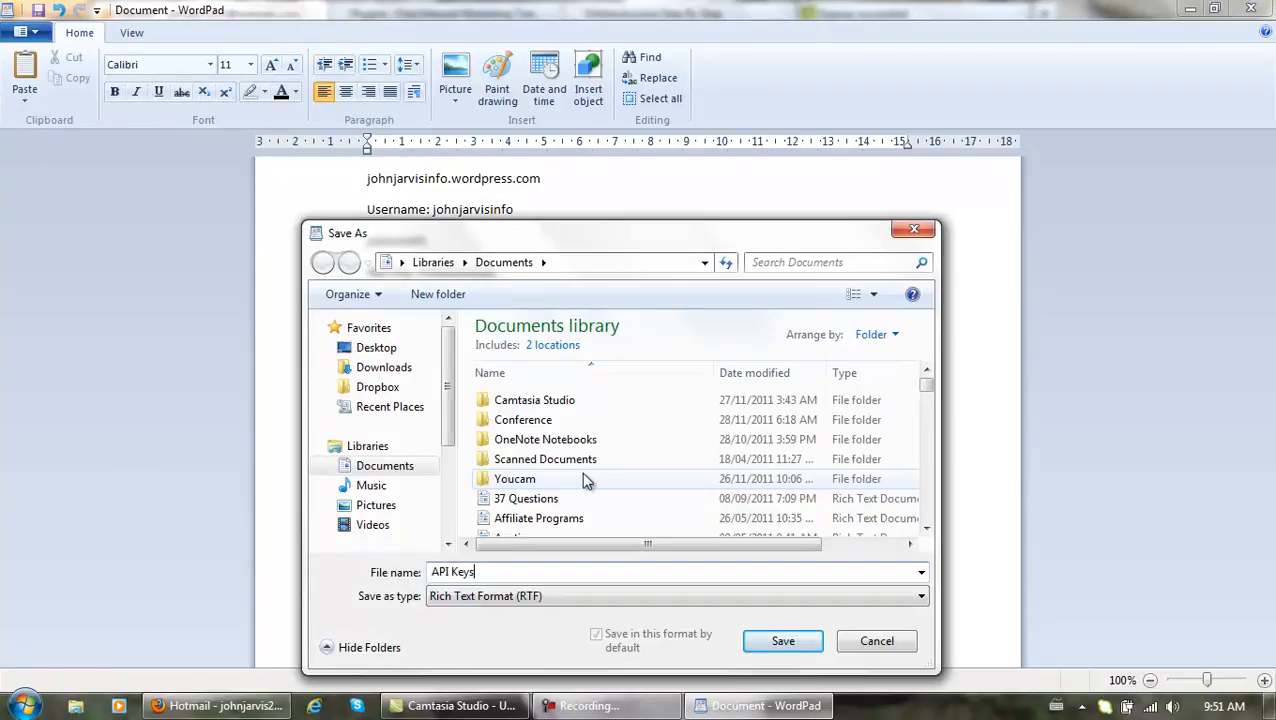
left_click(780, 641)
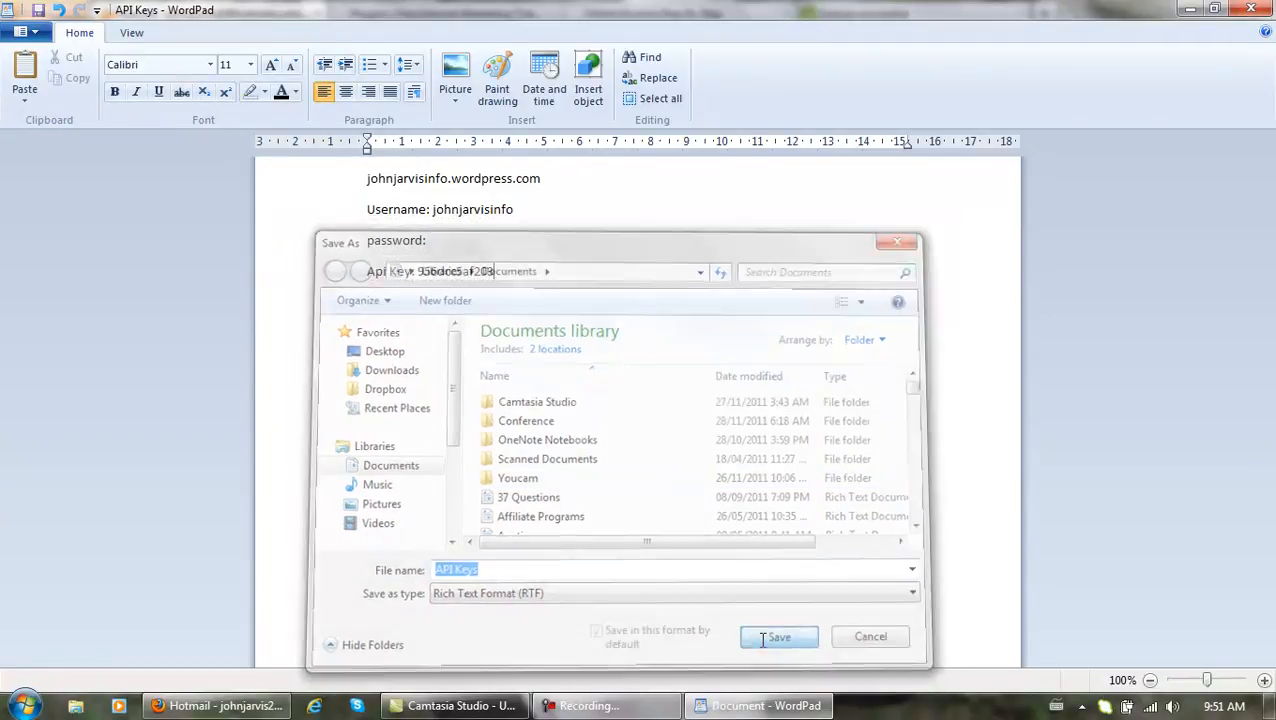
Prefix the label with 'Wordpress' and save the API Keys note again.
left_click(369, 272)
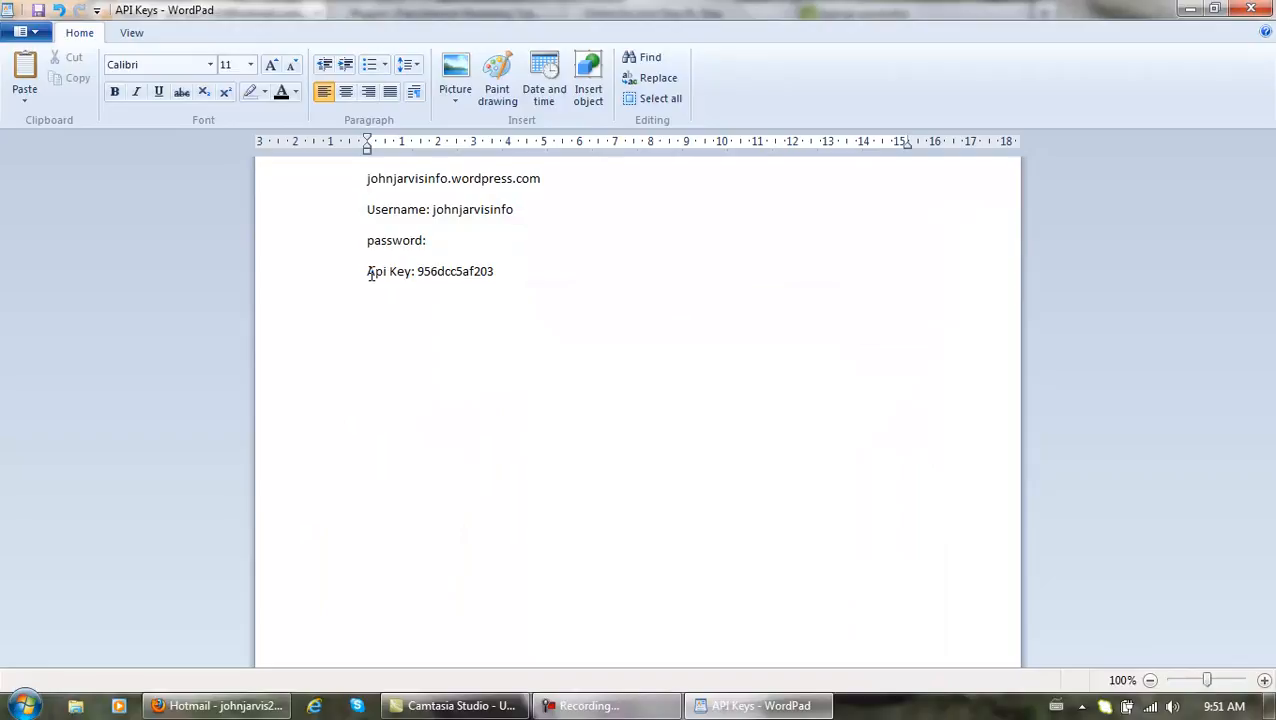
type("Wordpre")
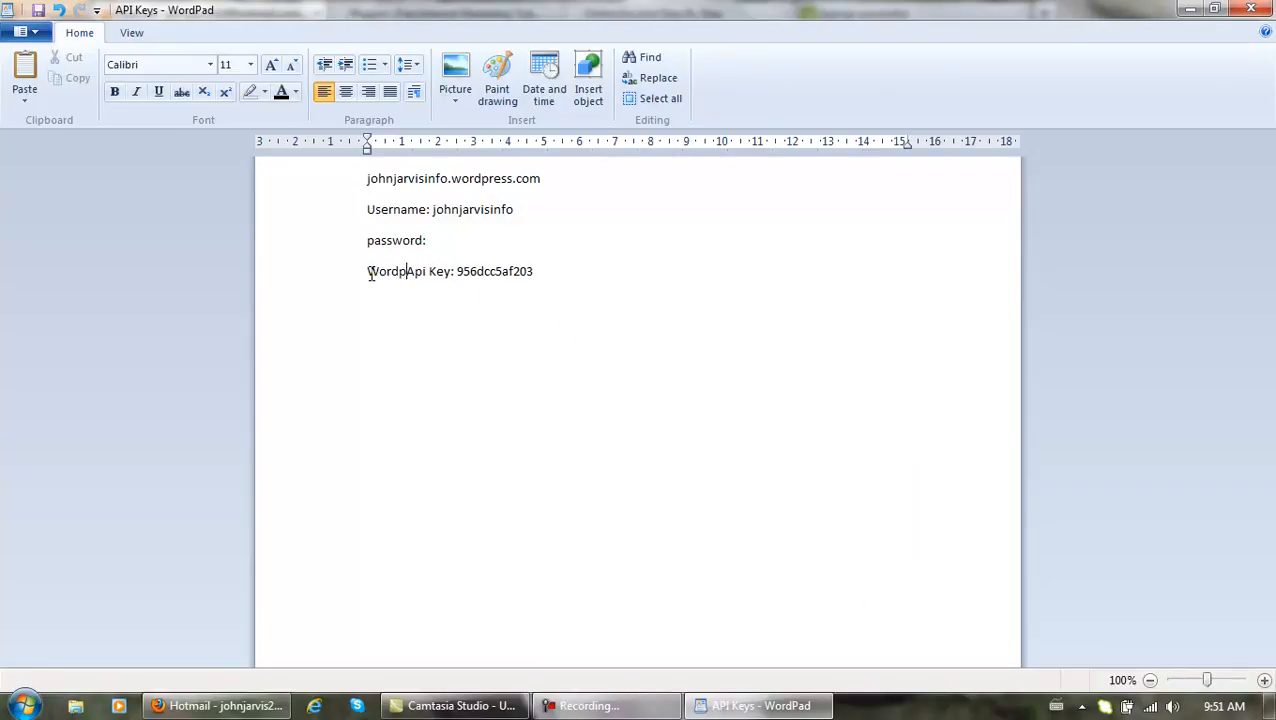
type("ss")
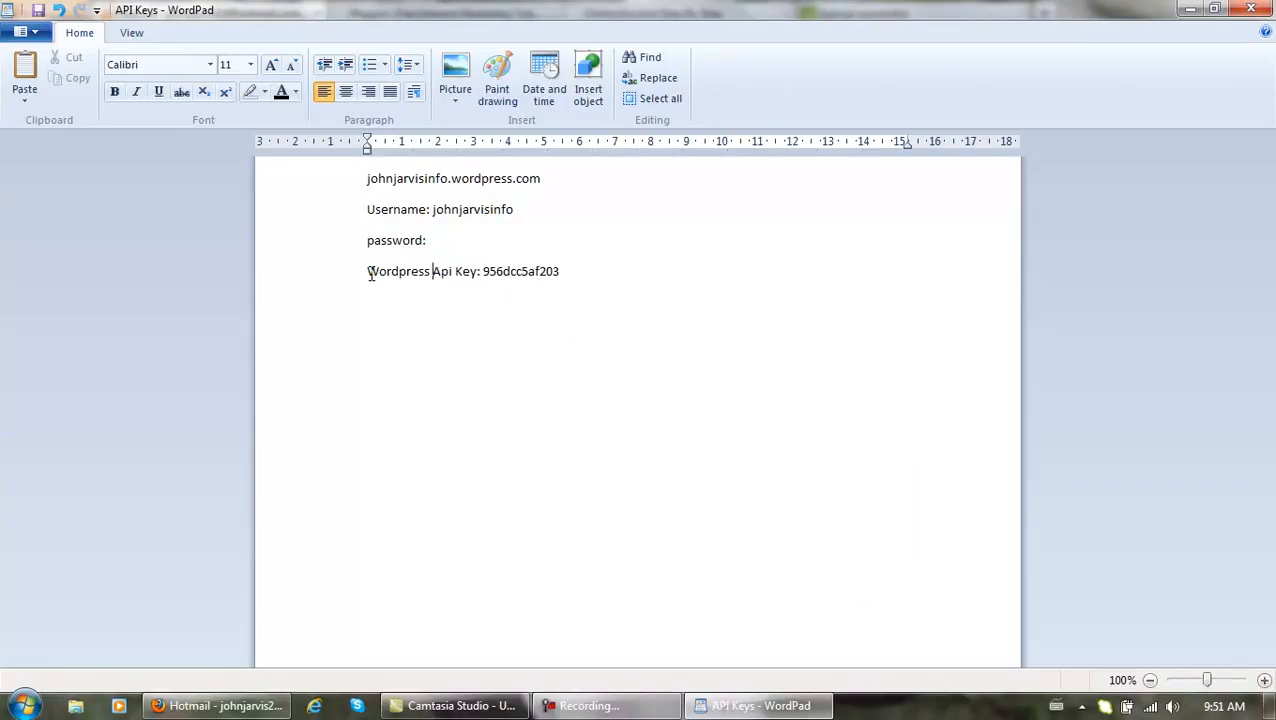
left_click(28, 36)
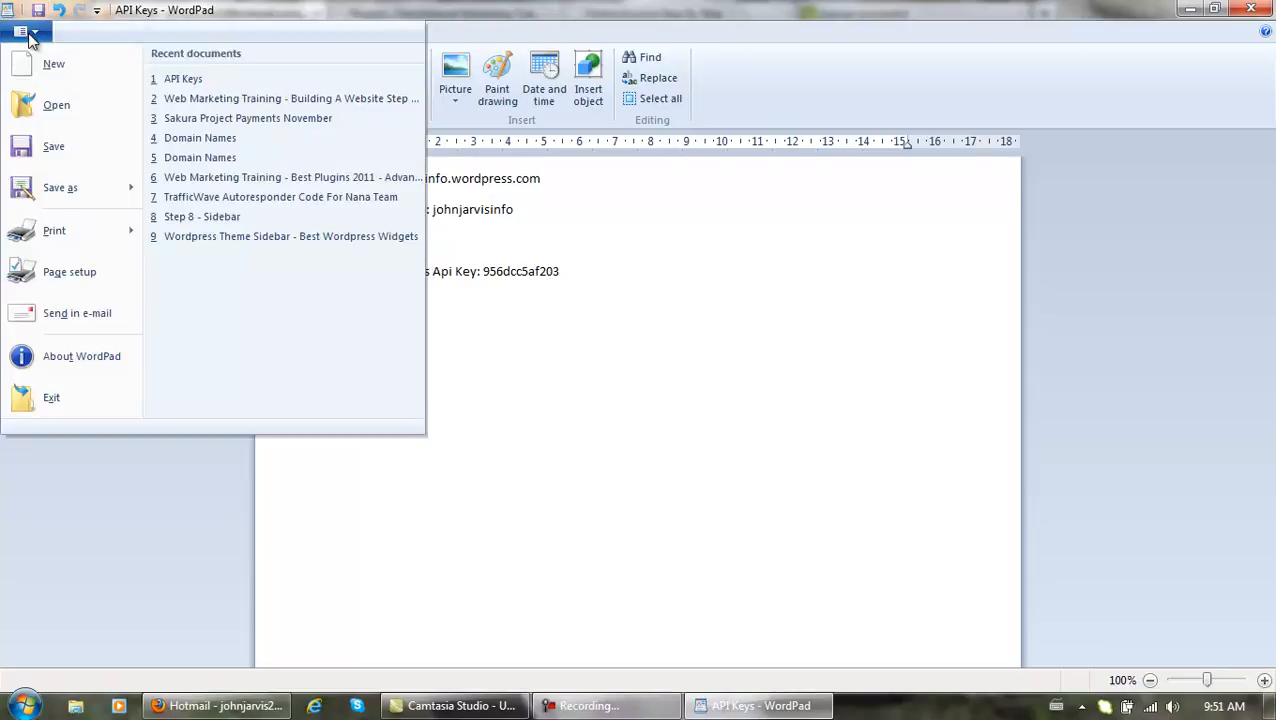
left_click(55, 147)
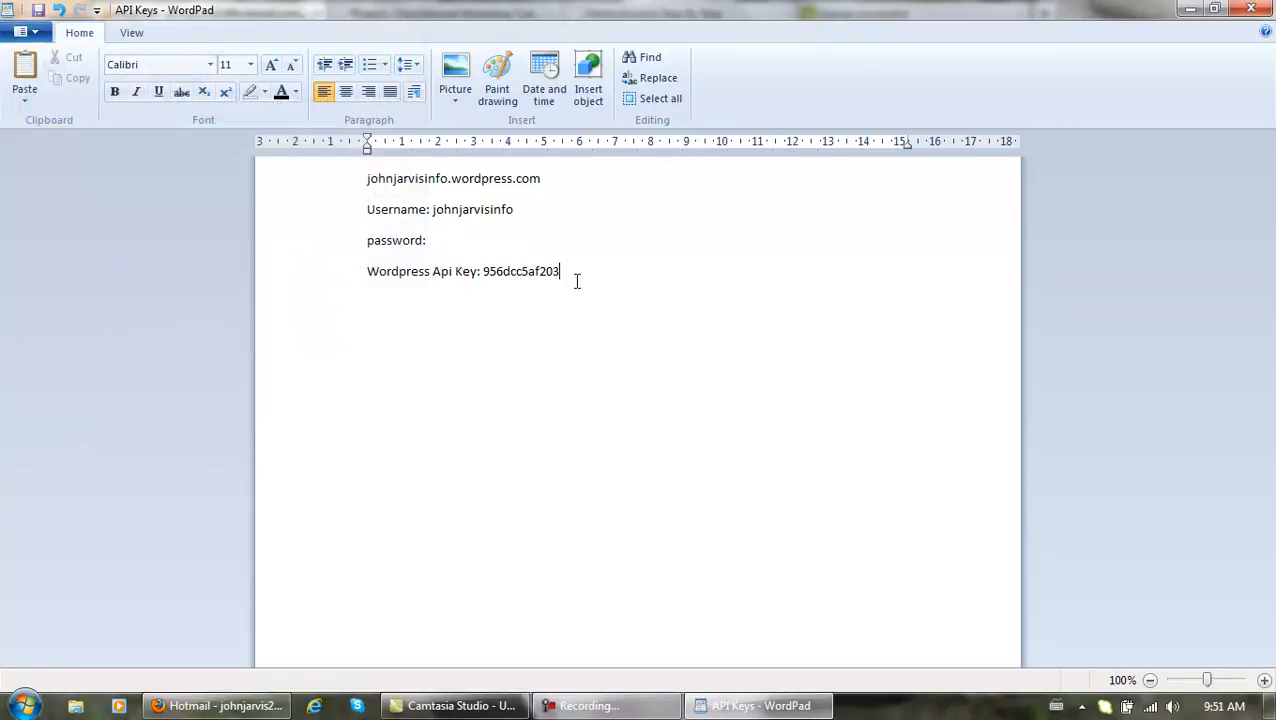
left_click(605, 705)
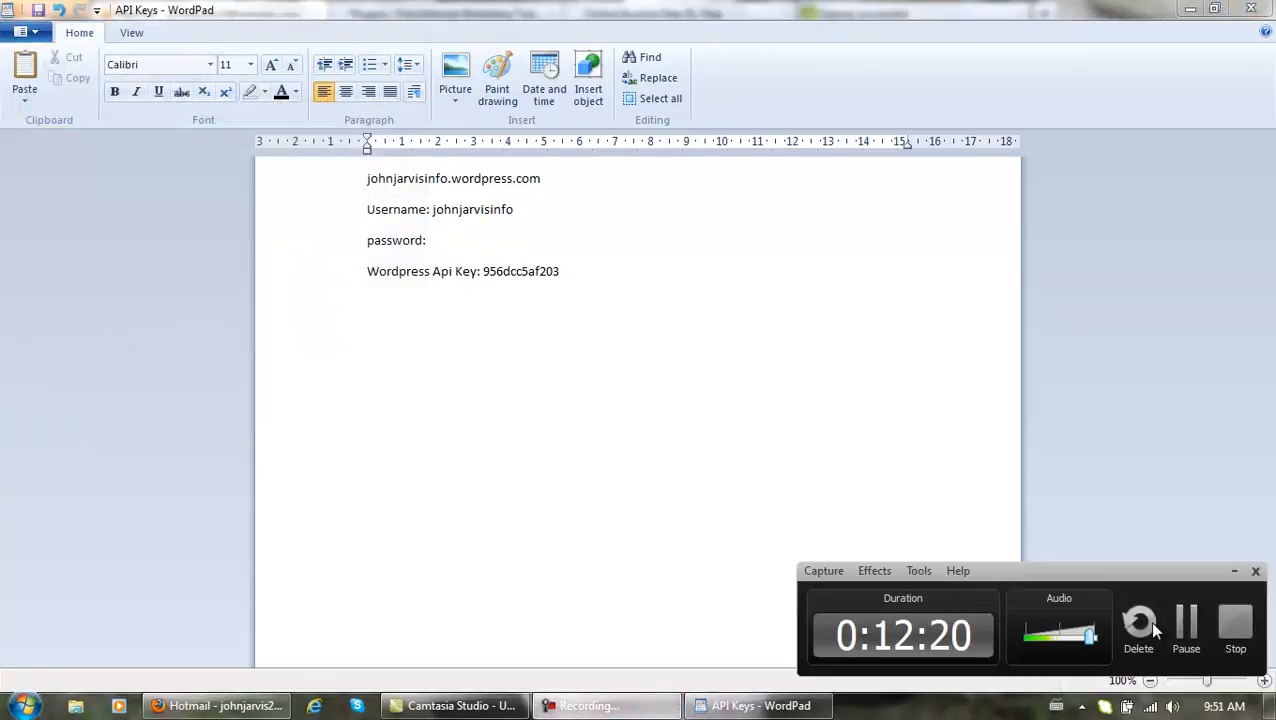
left_click(1186, 624)
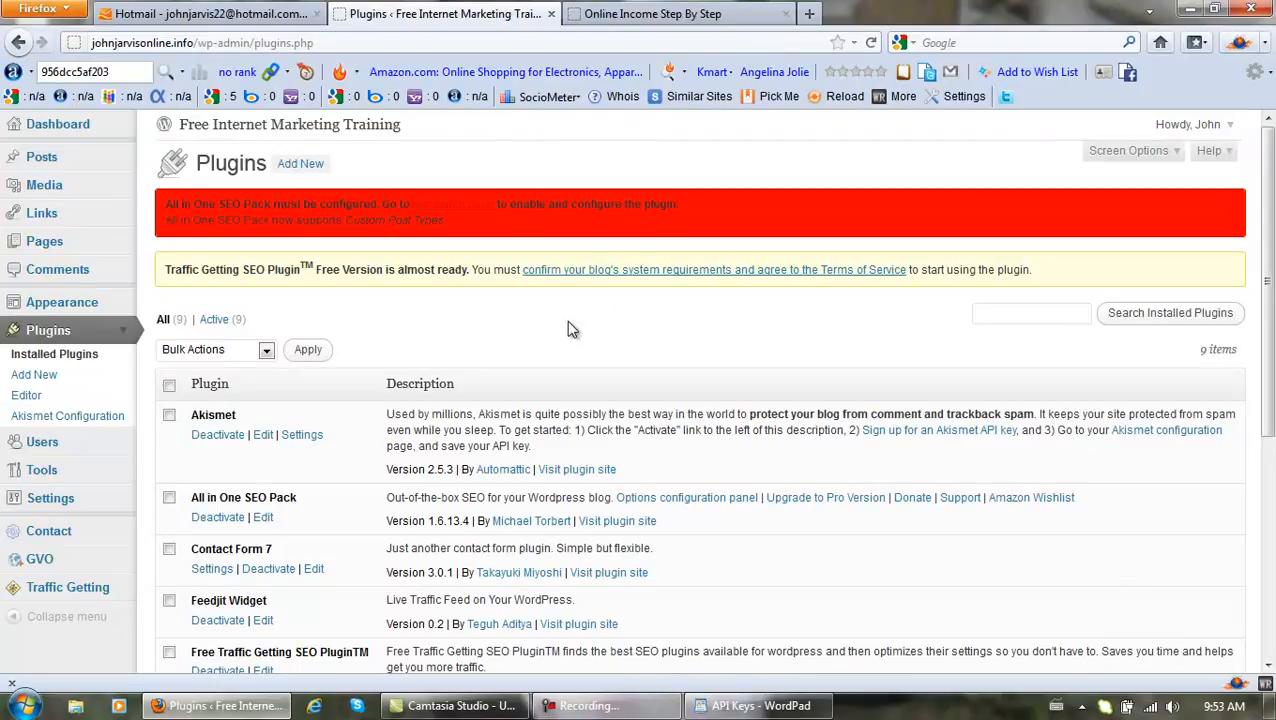
Open the New WordPress.com Site e-mail in Hotmail's Junk folder and select its API key.
left_click(224, 22)
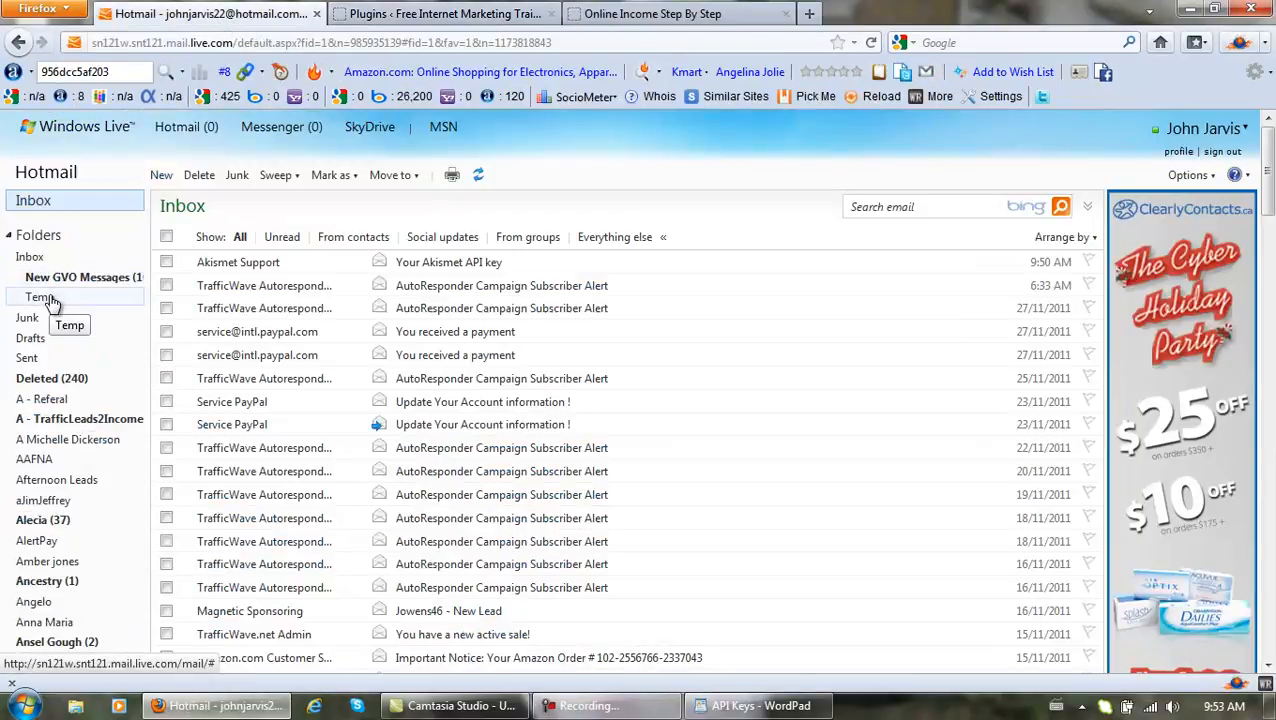
left_click(30, 318)
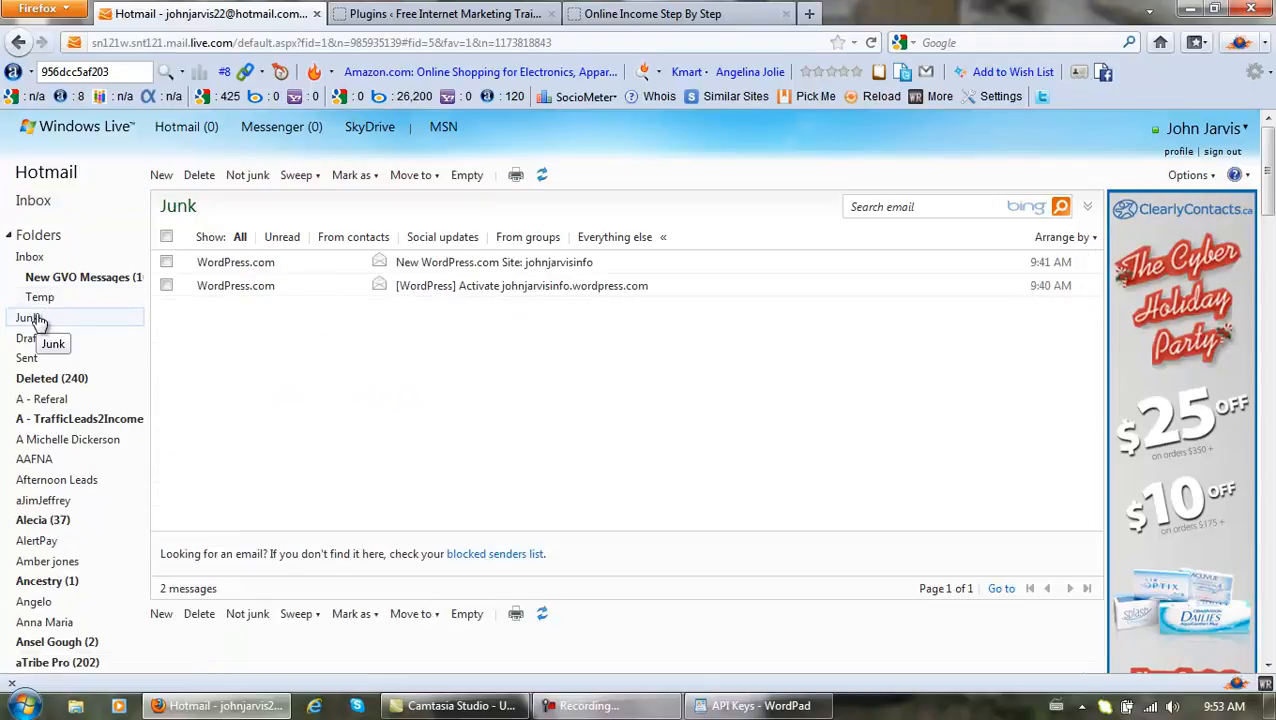
left_click(243, 262)
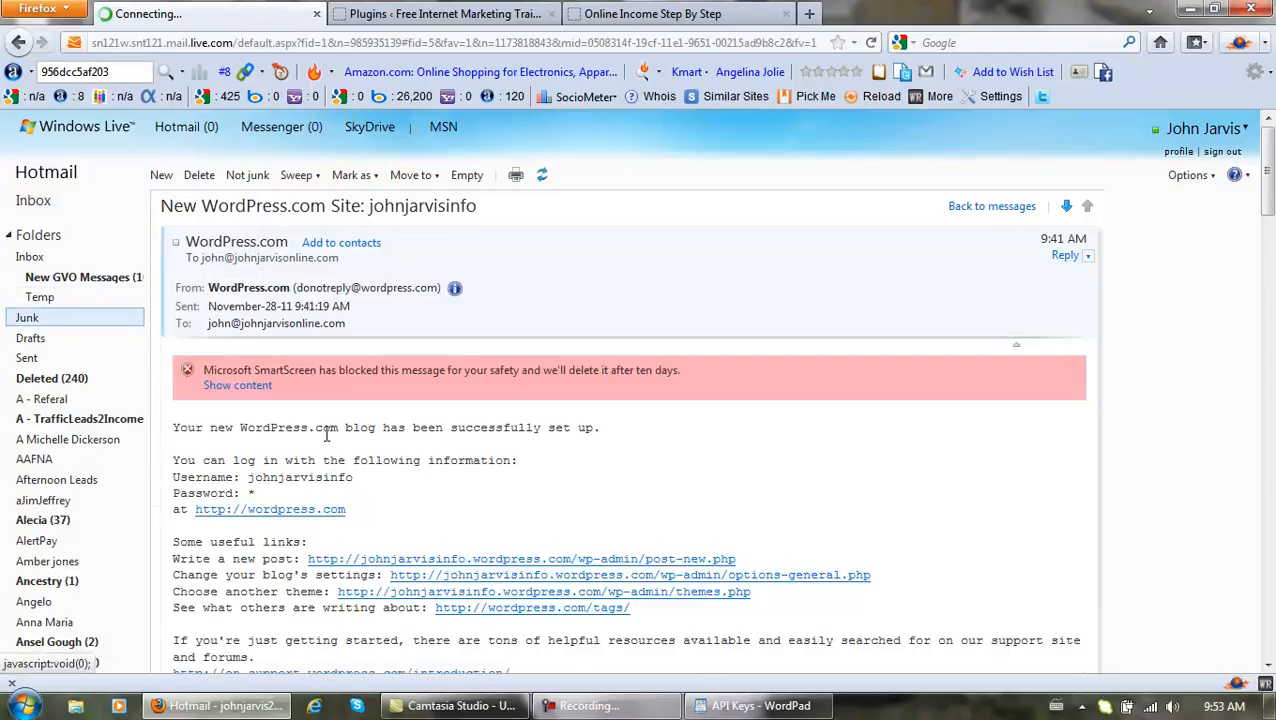
scroll(364, 435, "down", 5)
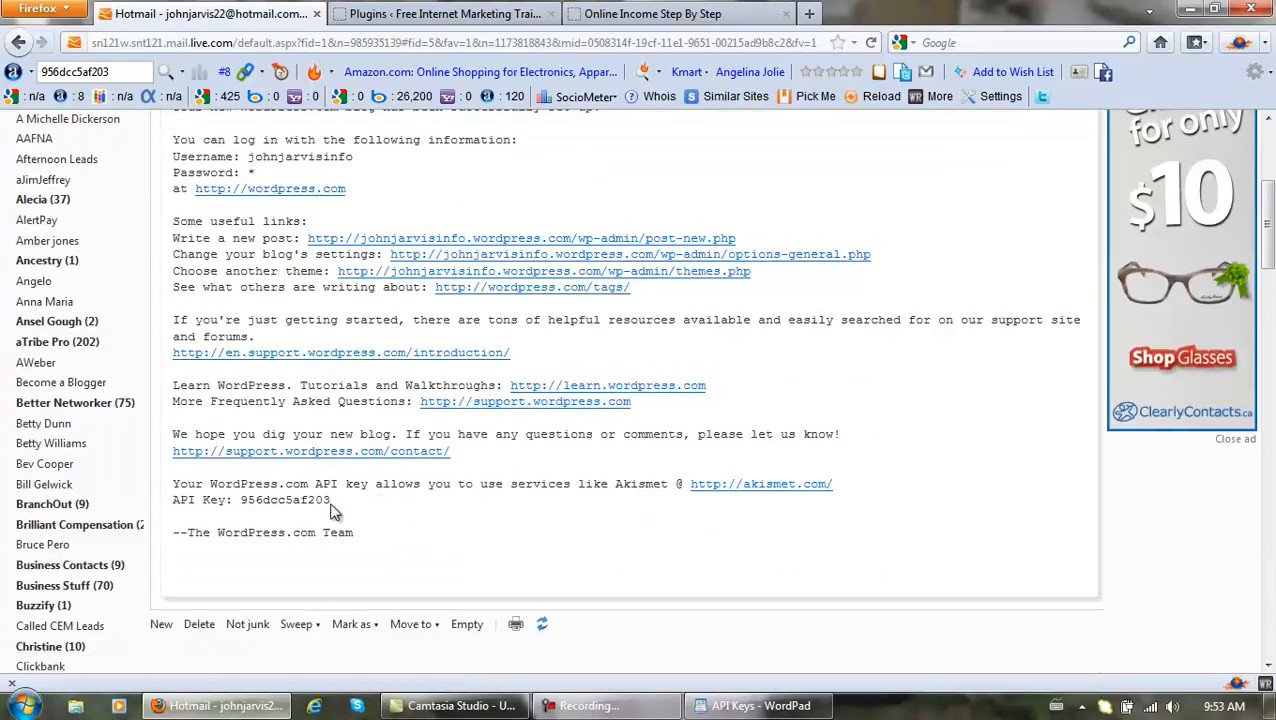
left_click_drag(333, 499, 246, 490)
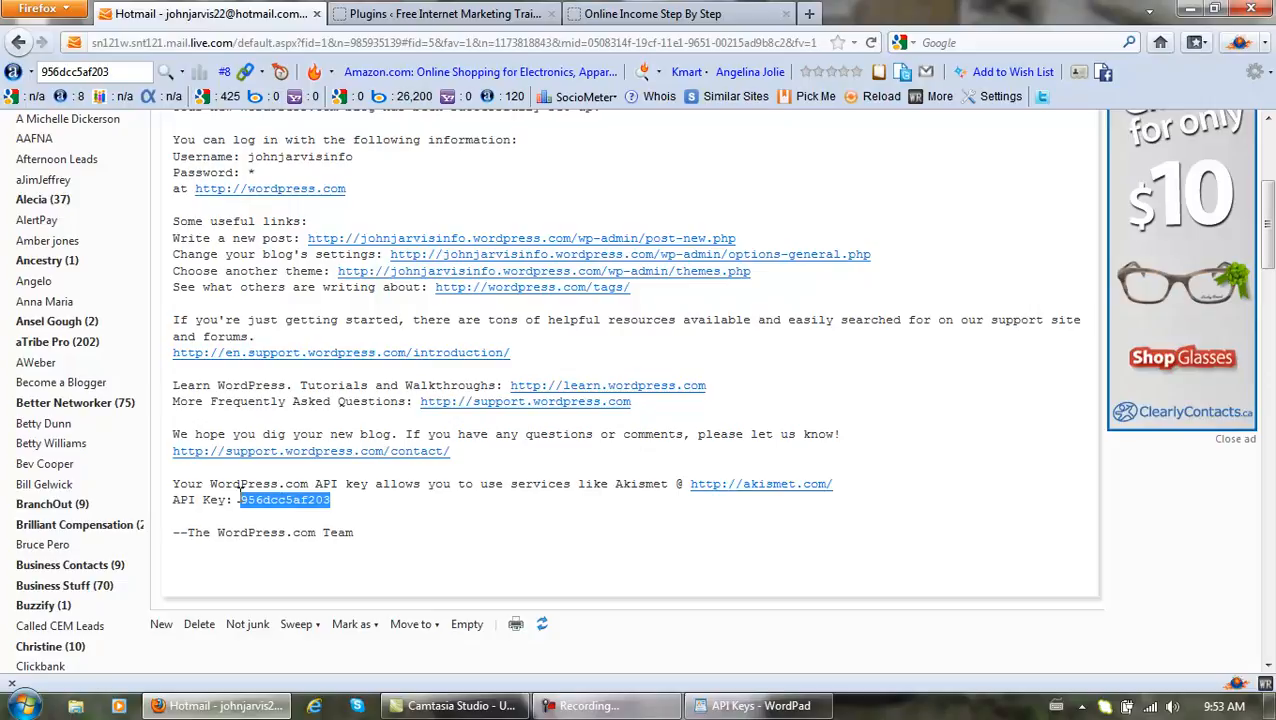
Paste the key on a new line of the API Keys note, then go back to the inbox.
left_click(792, 710)
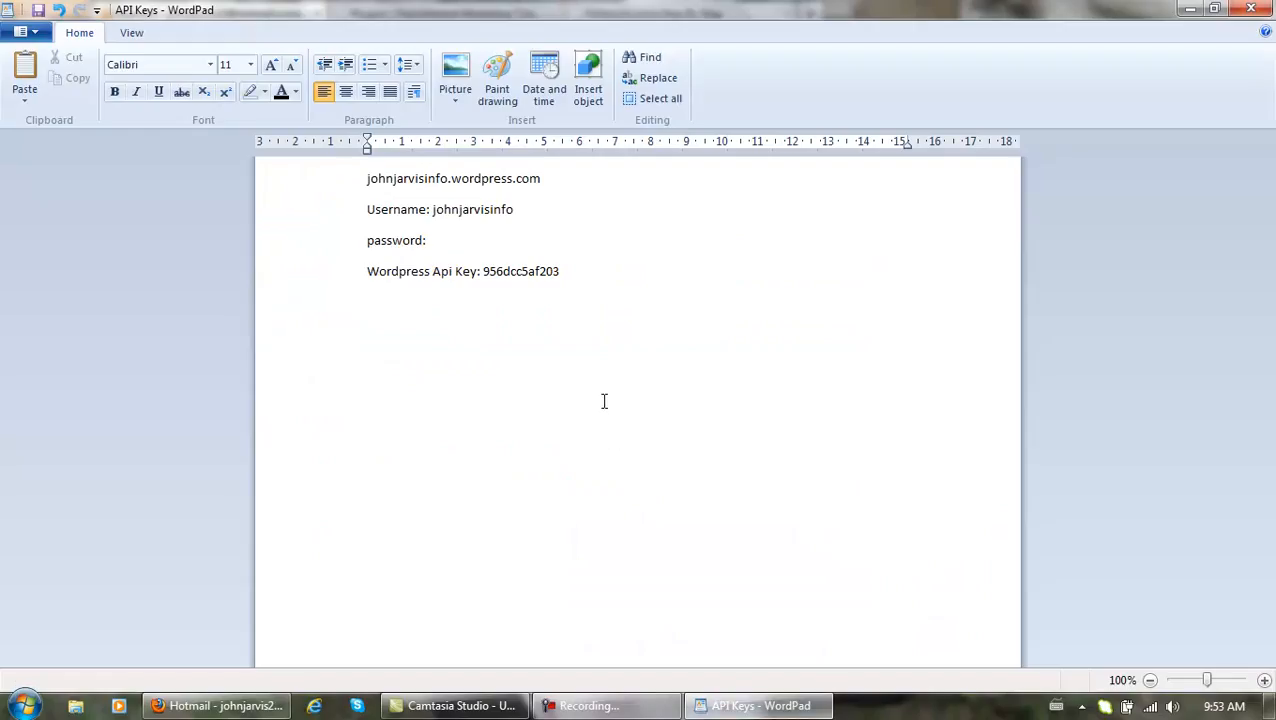
key("ctrl+v")
left_click(745, 706)
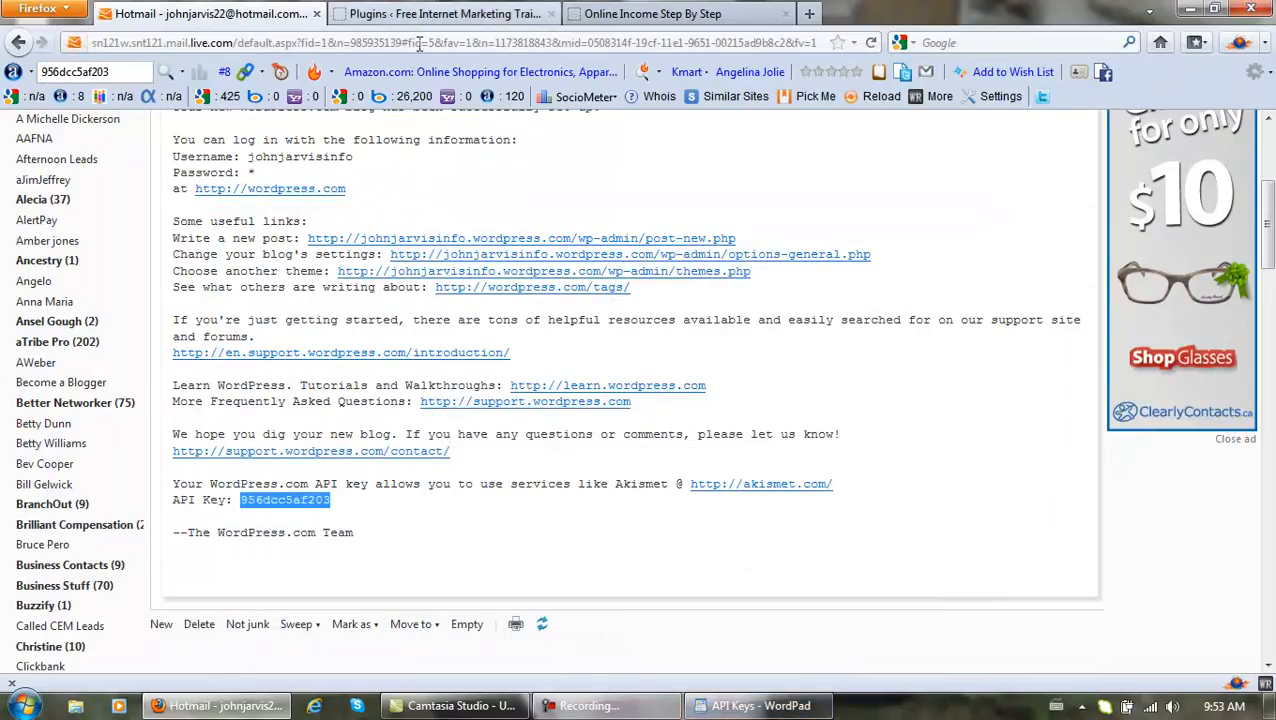
scroll(159, 221, "up", 5)
left_click(40, 205)
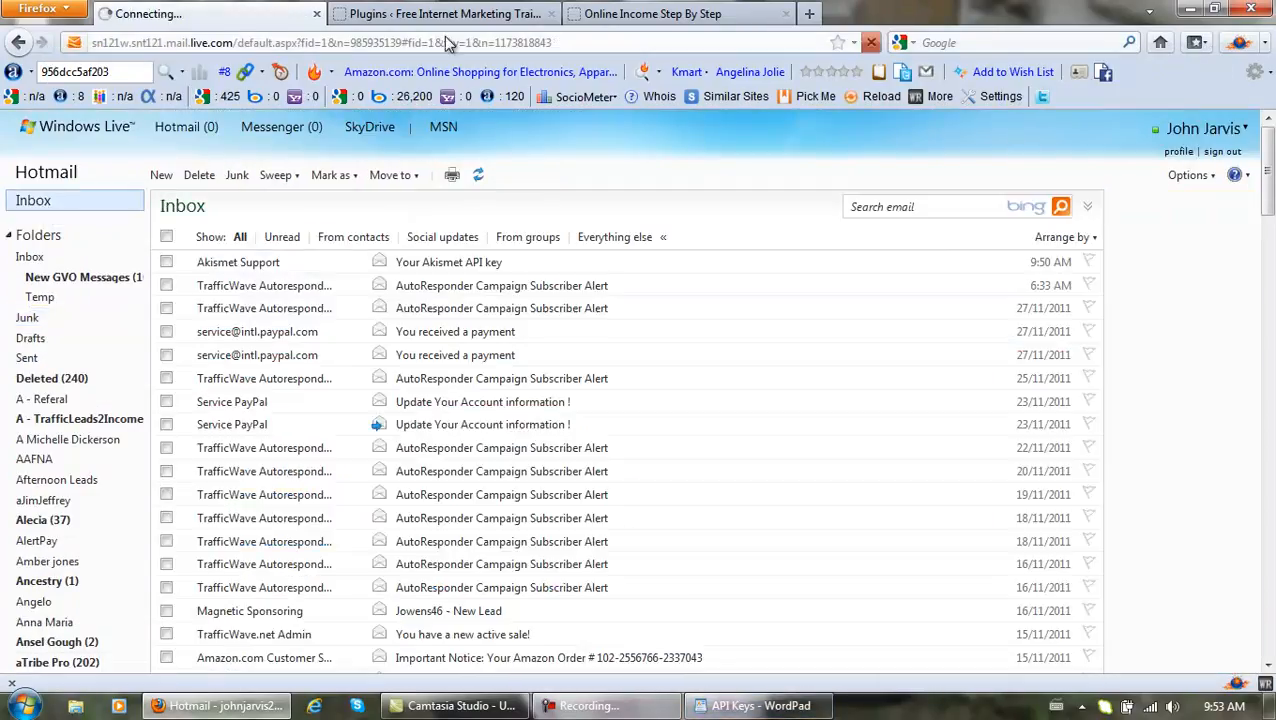
left_click(445, 14)
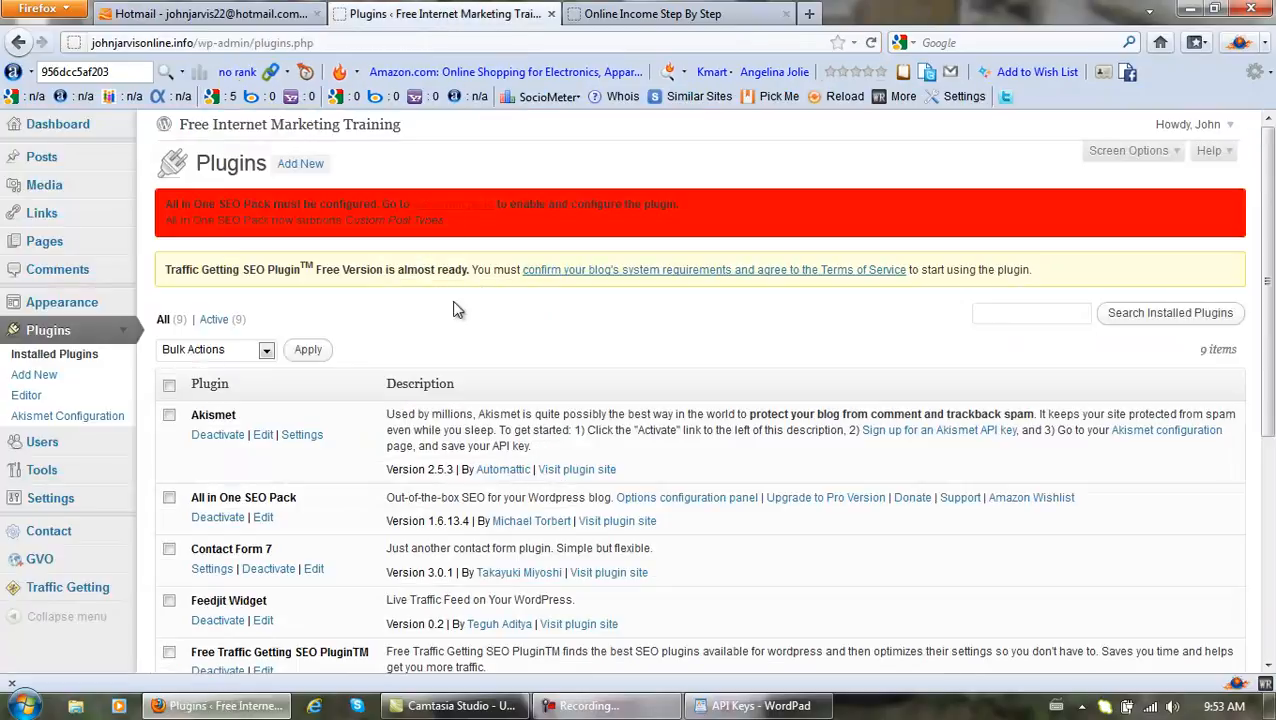
Bring up the link context menu for the 'Free Internet Marketing Training' site title.
left_click_drag(1271, 254, 1273, 494)
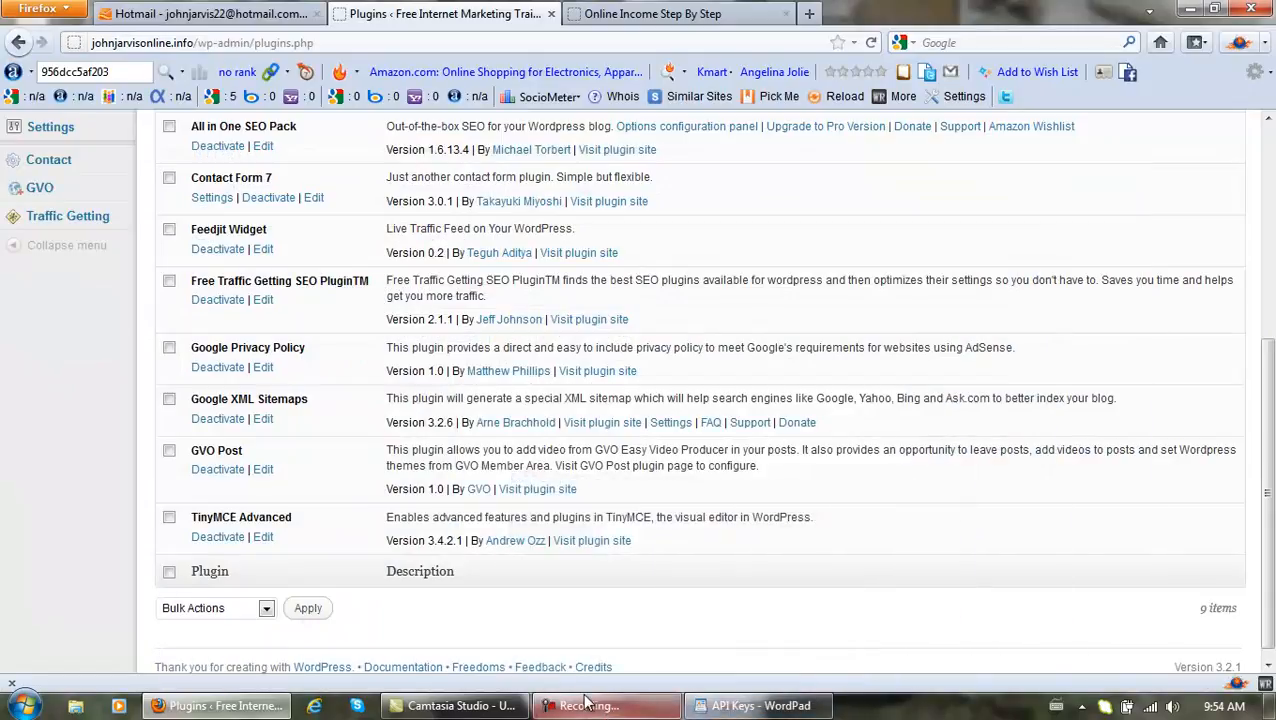
left_click(587, 703)
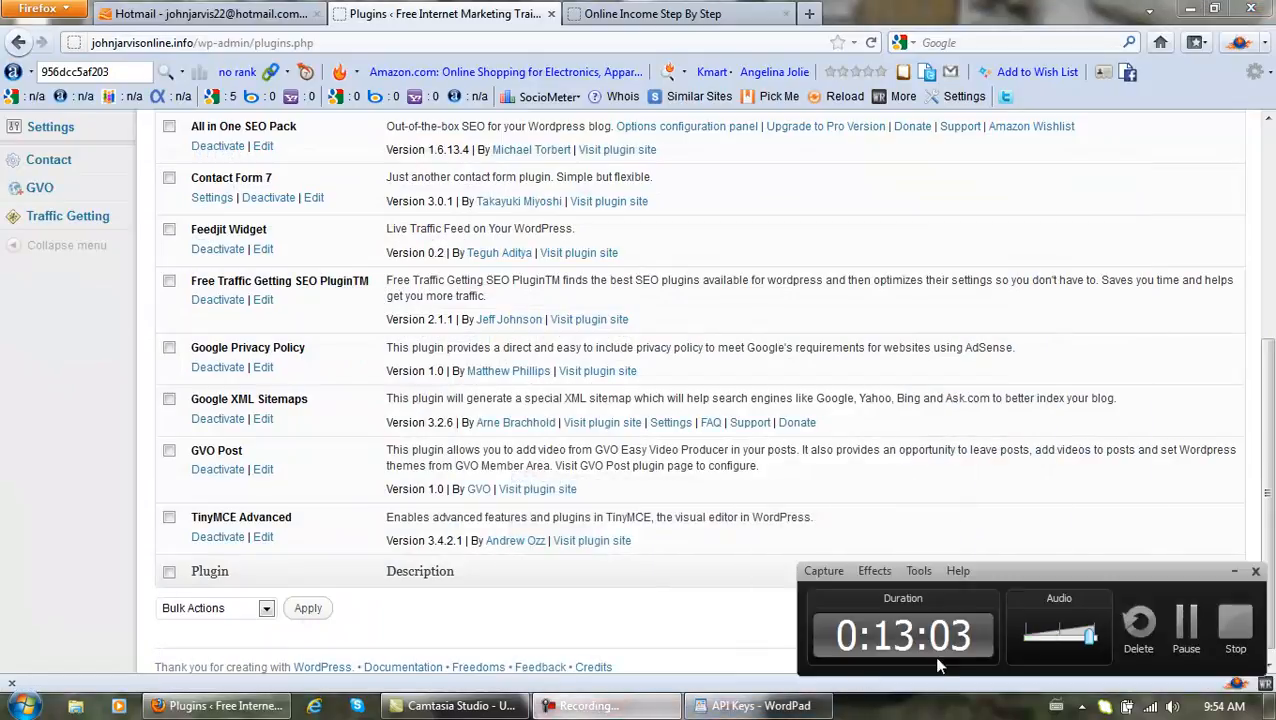
left_click(1186, 625)
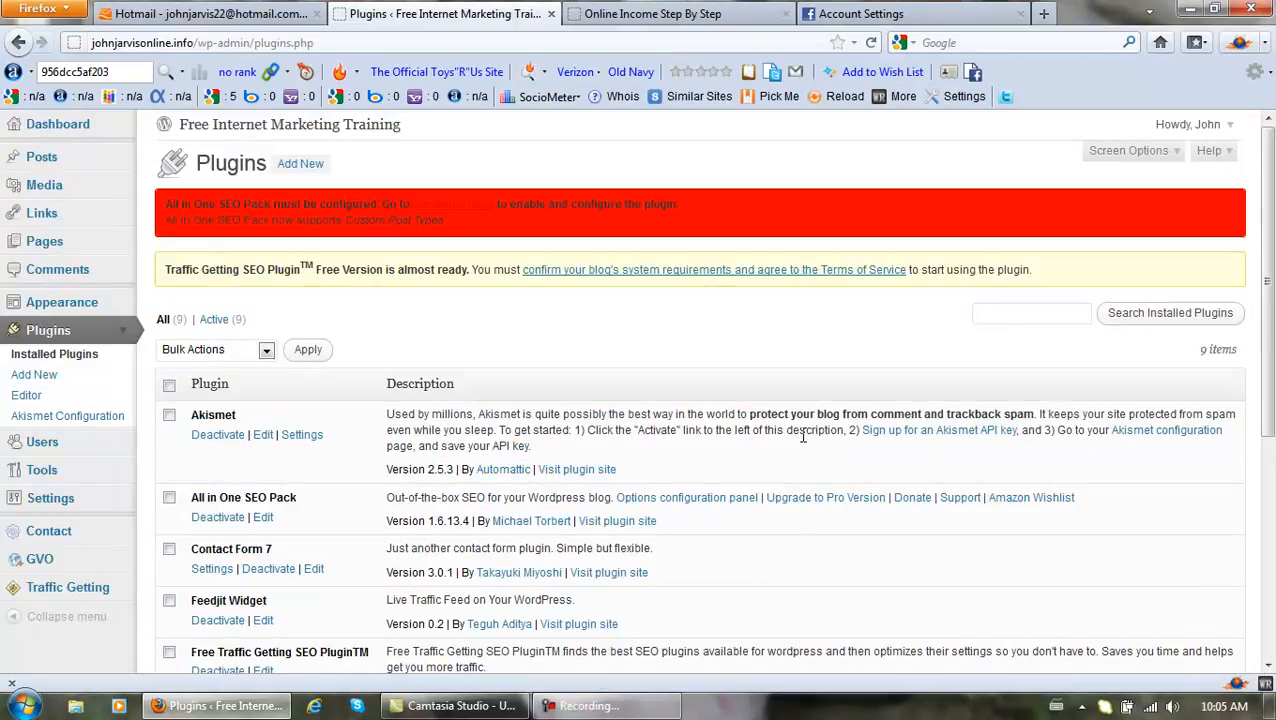
left_click_drag(1268, 370, 1262, 335)
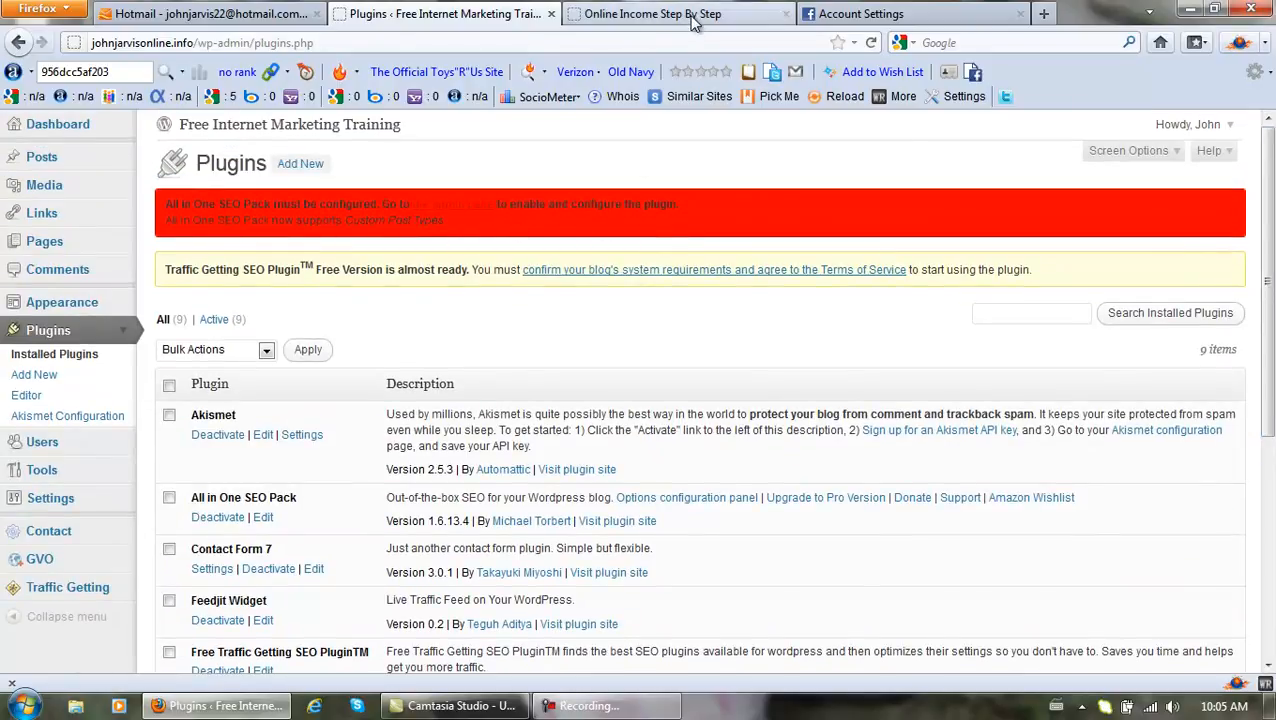
right_click(342, 121)
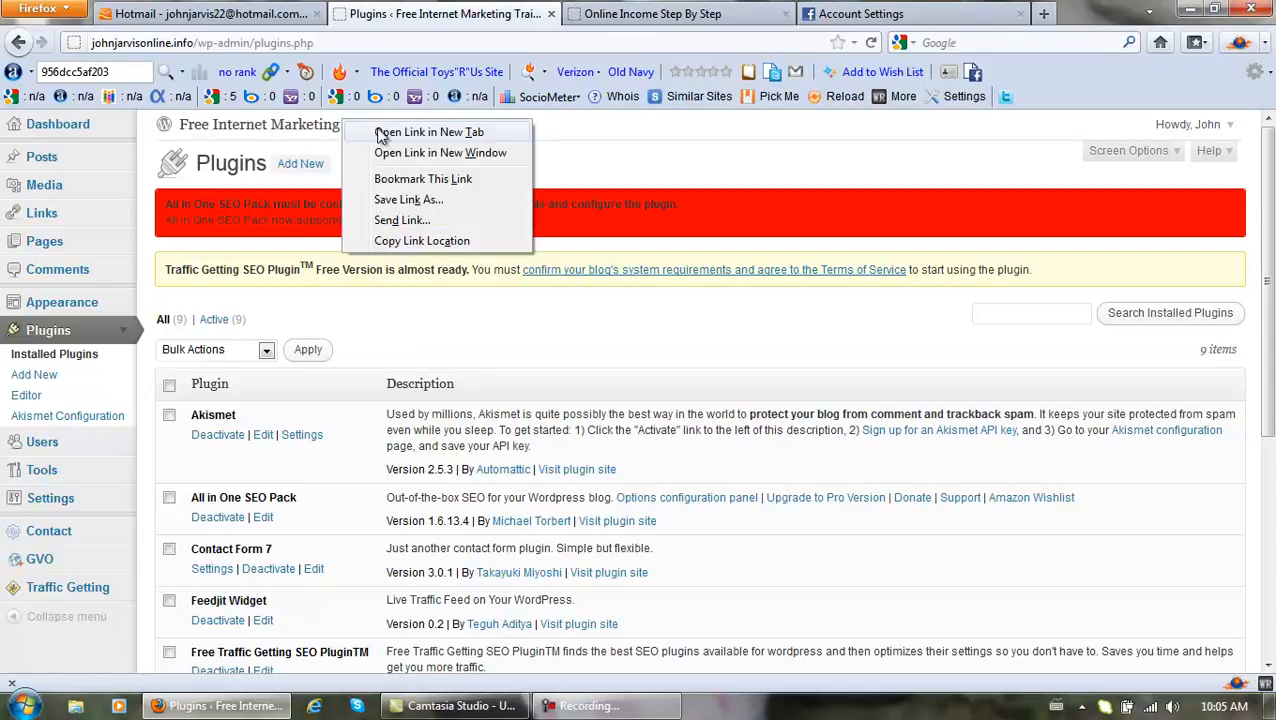
Open the blog in a new tab and view its Leadership And Success Coaching banner.
left_click(428, 132)
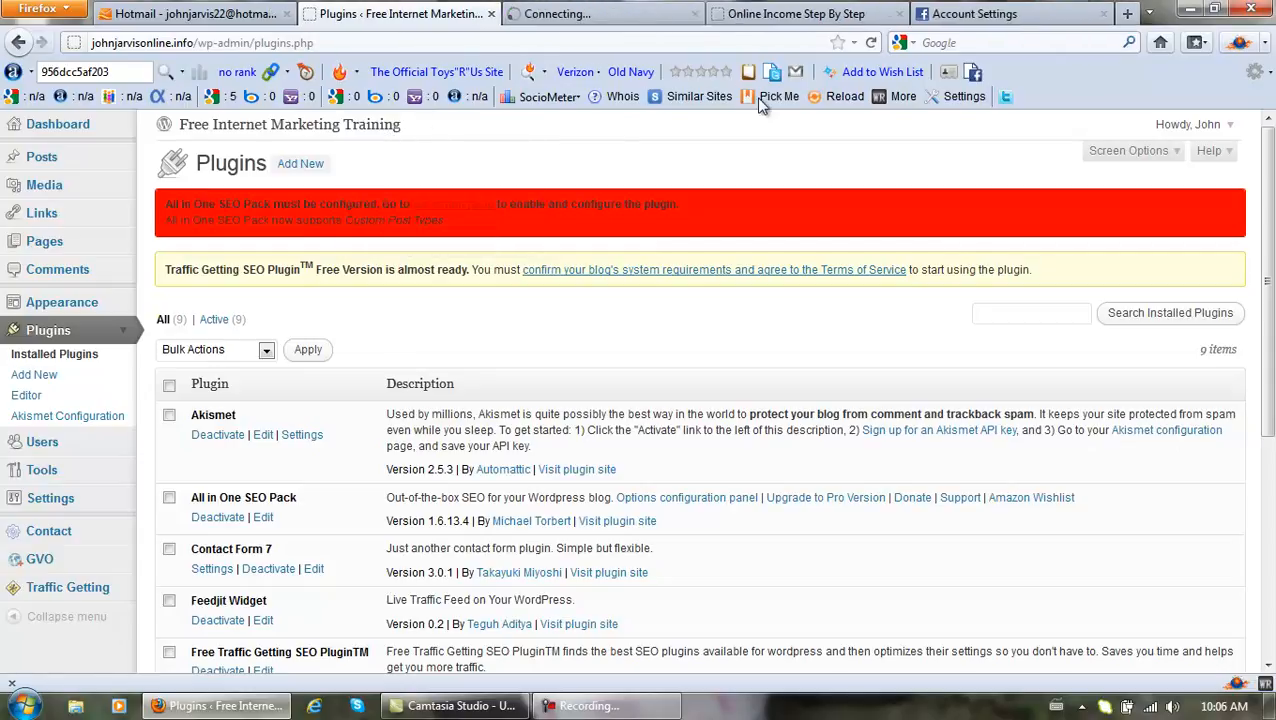
left_click(790, 14)
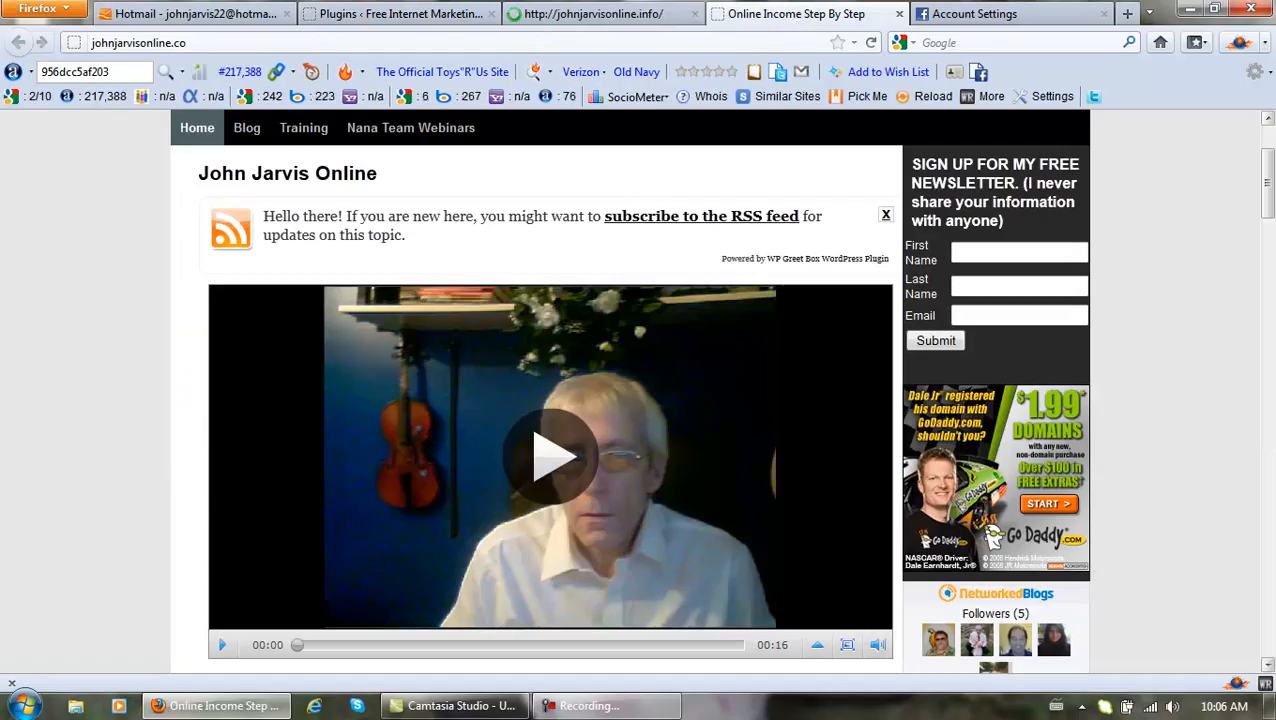
scroll(995, 594, "up", 1)
scroll(995, 594, "up", 2)
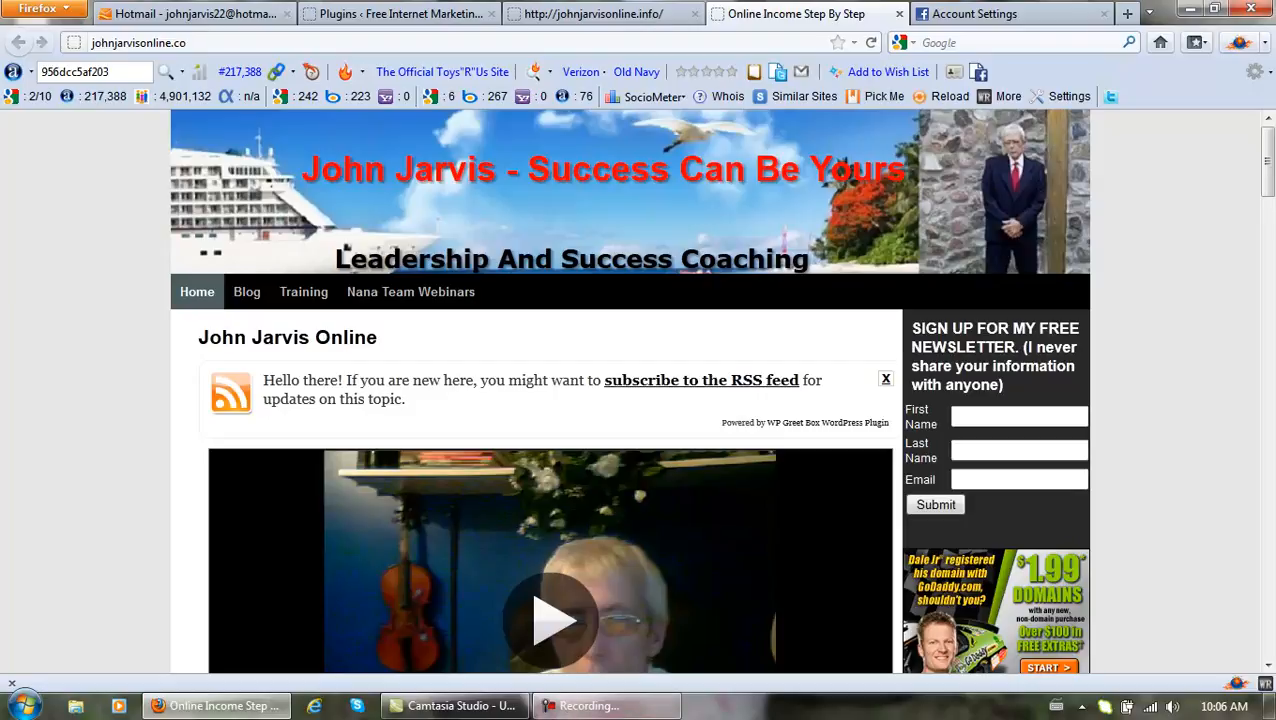
left_click(613, 707)
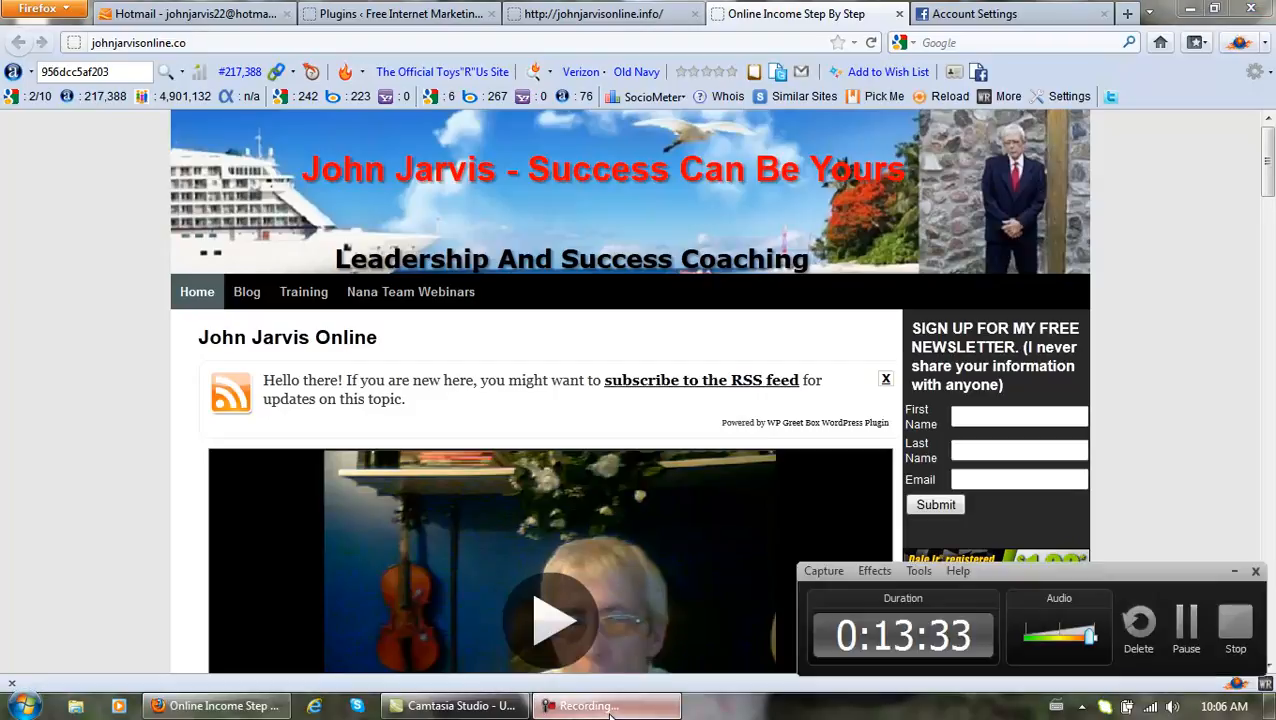